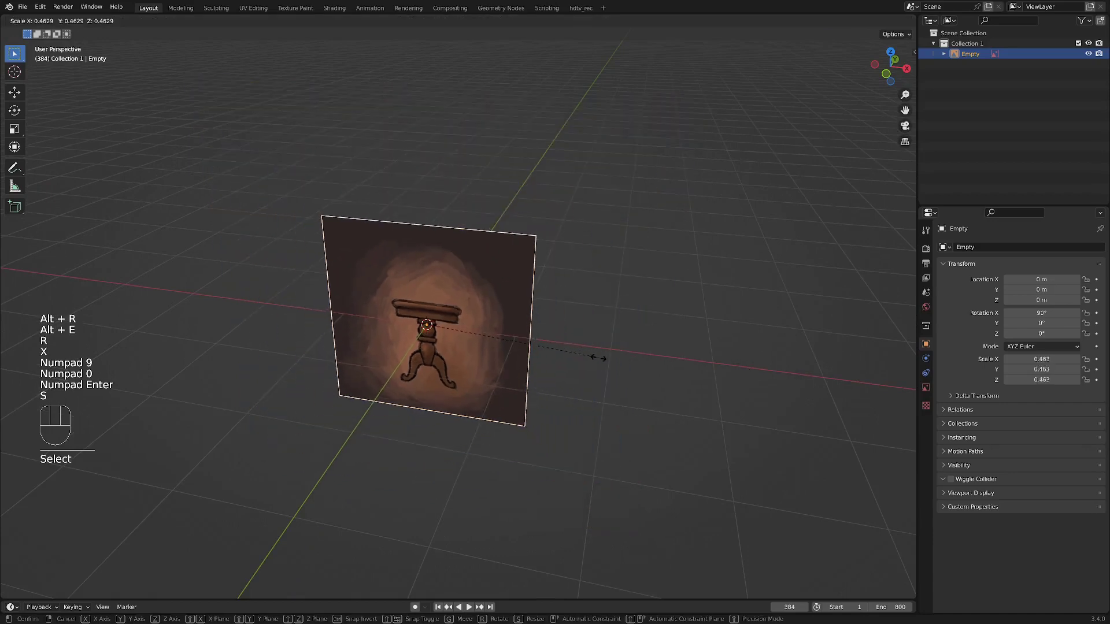
Scale the reference image to about 0.39 and switch to the front orthographic view
left_click(566, 346)
middle_click_drag(498, 324, 451, 279, "alt")
scroll(451, 279, "up", 4)
middle_click_drag(399, 370, 471, 321, "shift")
scroll(519, 309, "up", 1)
left_click(521, 385)
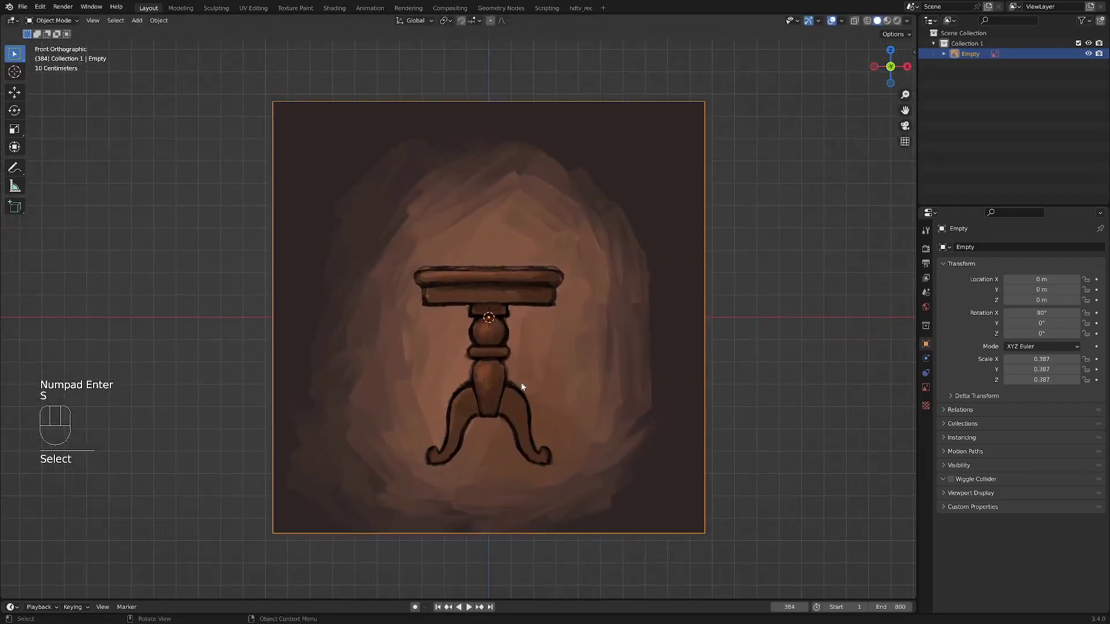
Enable opacity for the reference image and set it to 0.810
left_click(925, 388)
left_click(1007, 368)
left_click_drag(1079, 369, 1064, 368)
middle_click_drag(489, 415, 484, 374, "shift")
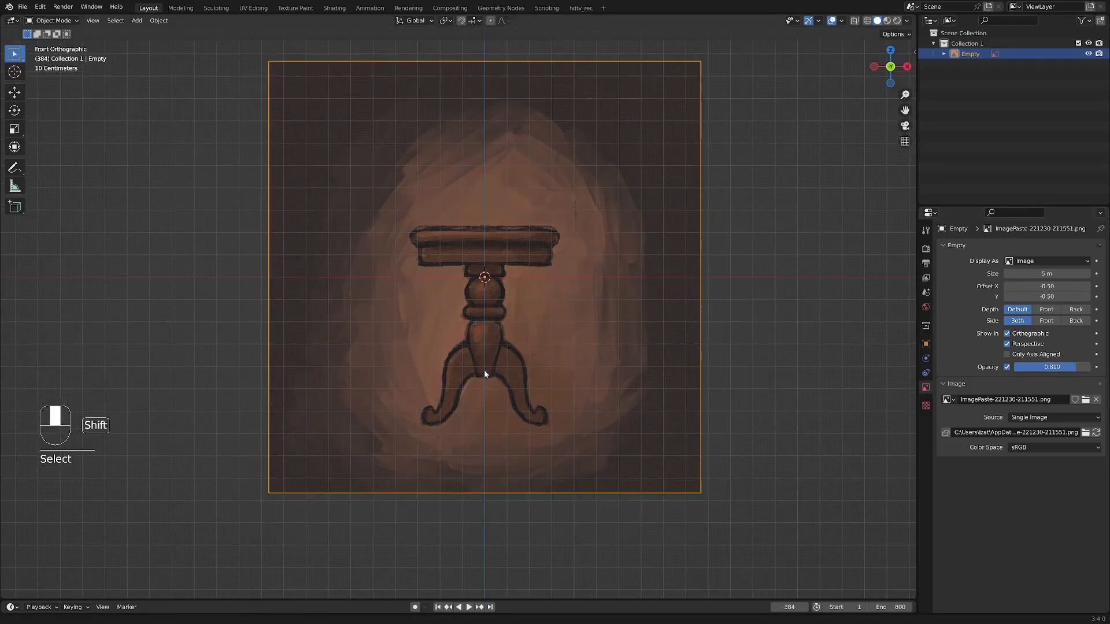
Raise the reference image along Z until the table's feet stand on the ground line, and push it back along Y
key("g")
key("z")
left_click(597, 280)
scroll(540, 278, "down", 2)
middle_click_drag(538, 212, 489, 344, "shift")
key("g")
key("y")
left_click(649, 290)
middle_click_drag(648, 291, 545, 316, "shift")
Add a quad sphere at the origin and lower its subdivision level
scroll(470, 328, "up", 3)
scroll(522, 293, "down", 2)
key("shift+a")
mouse_move(549, 315)
mouse_move(521, 203)
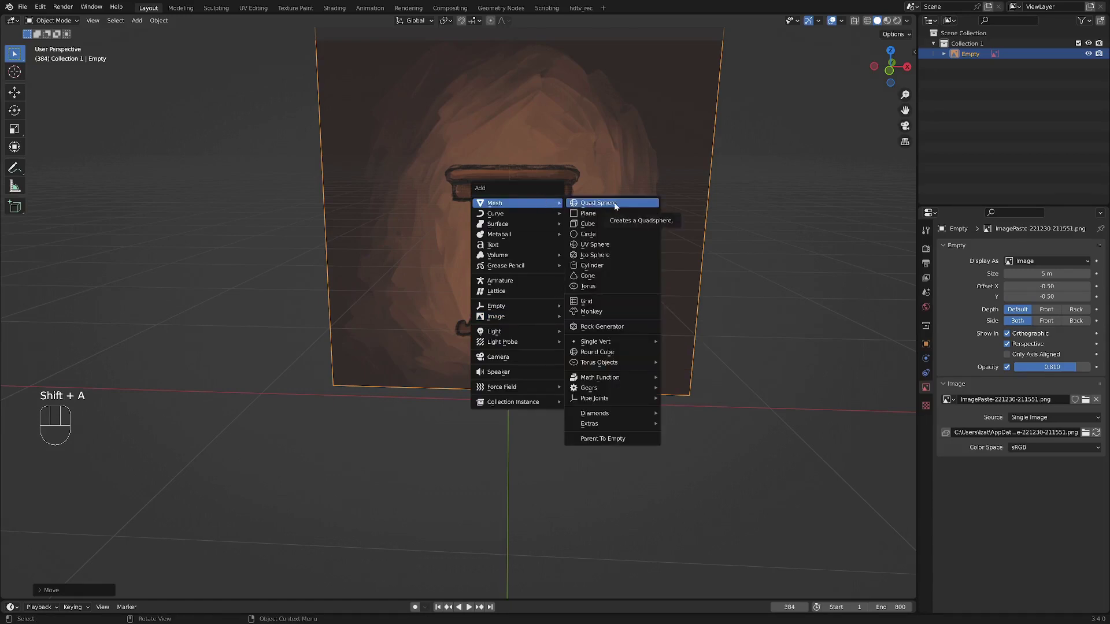
left_click(616, 207)
key("q")
left_click(304, 435)
left_click(39, 591)
left_click(40, 588)
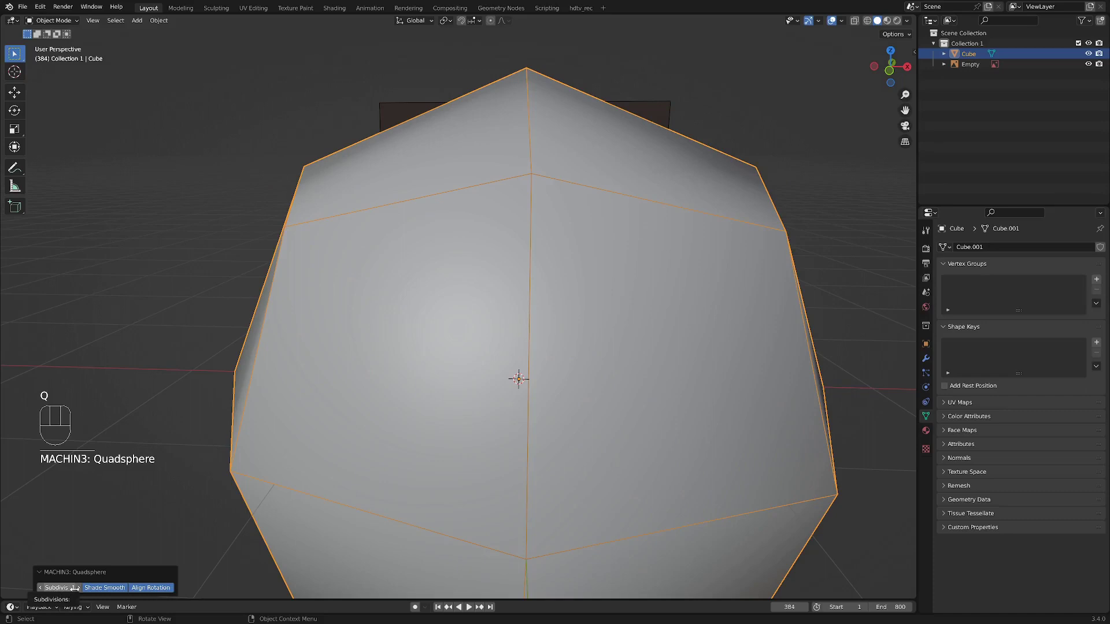
Rip the quad sphere open along its horizontal middle edge loop
scroll(353, 356, "down", 2)
middle_click_drag(356, 350, 427, 346)
middle_click_drag(554, 398, 522, 404)
key("Tab")
middle_click_drag(533, 346, 526, 347)
key("Tab")
key("Tab")
left_click(544, 428, "alt")
middle_click_drag(662, 410, 606, 429)
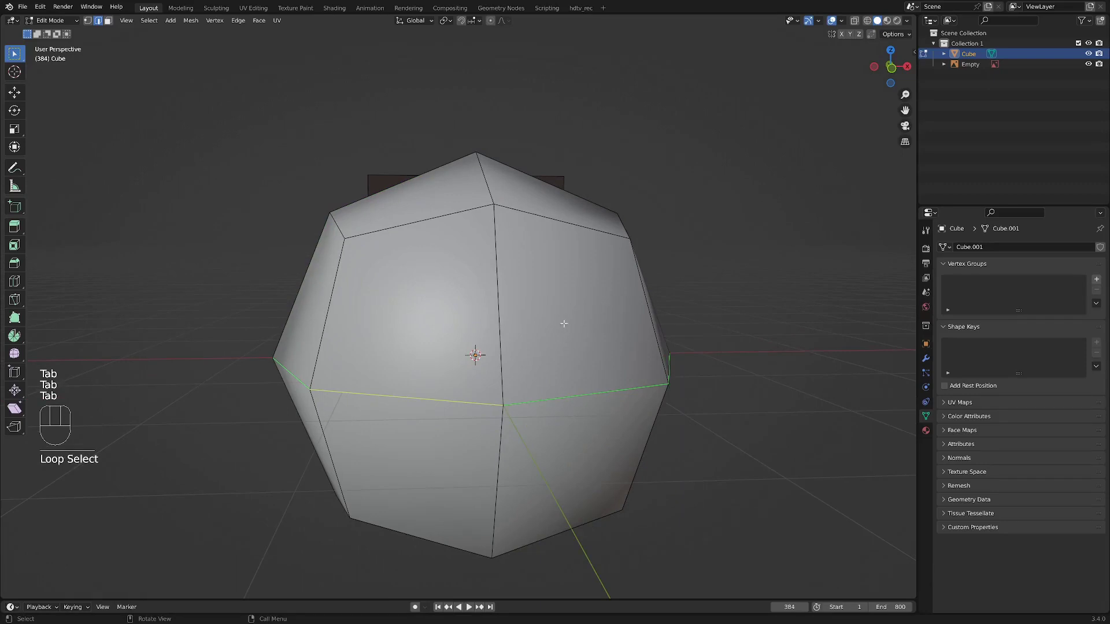
key("v")
left_click(565, 289)
Delete the faces of the sphere's upper half, keeping only the lower half
key("l")
key("x")
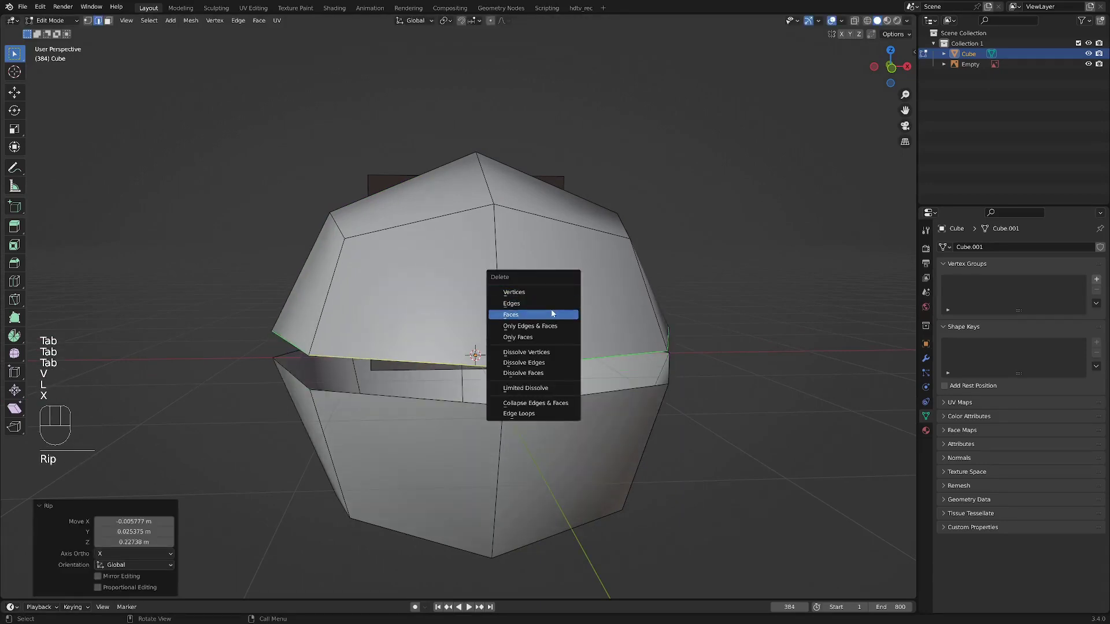
left_click(552, 313)
key("l")
key("l")
key("x")
left_click(563, 226)
middle_click_drag(576, 359, 577, 348)
Scale the remaining half-sphere down and flatten it into a disc with Align on the world Z axis, type Max
key("a")
key("s")
left_click(542, 404)
middle_click_drag(538, 406, 494, 434, "alt")
scroll(493, 438, "up", 3)
key("alt+a")
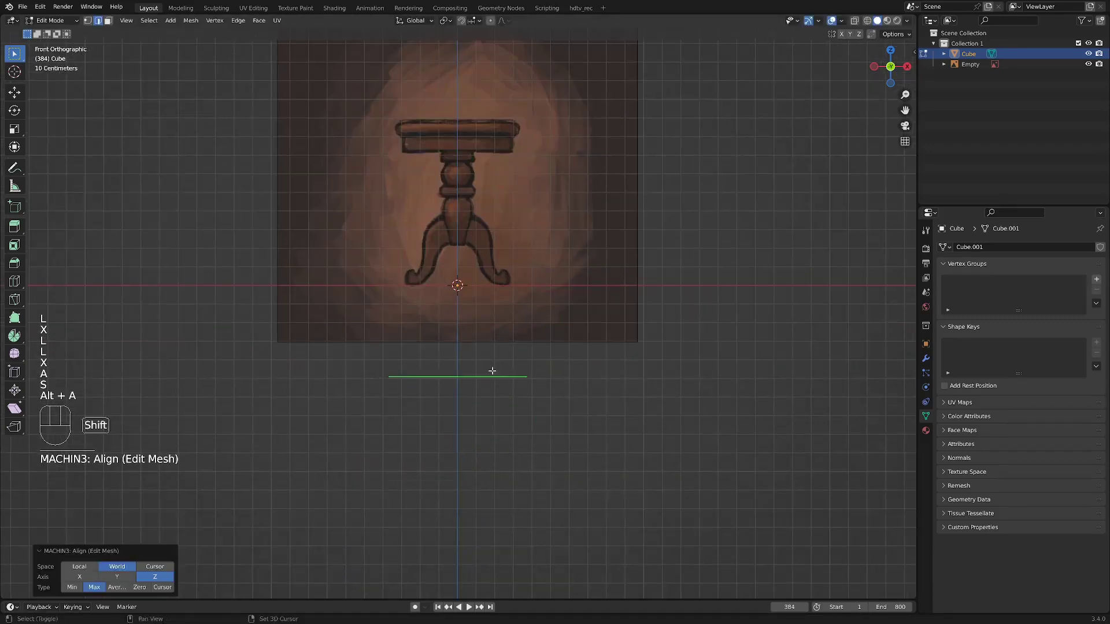
Move the disc up about 0.70 m to the base of the drawn column and scale it down to the column's thickness
middle_click_drag(495, 382, 528, 442, "shift")
key("g")
middle_click(538, 428)
left_click(540, 360)
scroll(507, 304, "up", 6)
key("s")
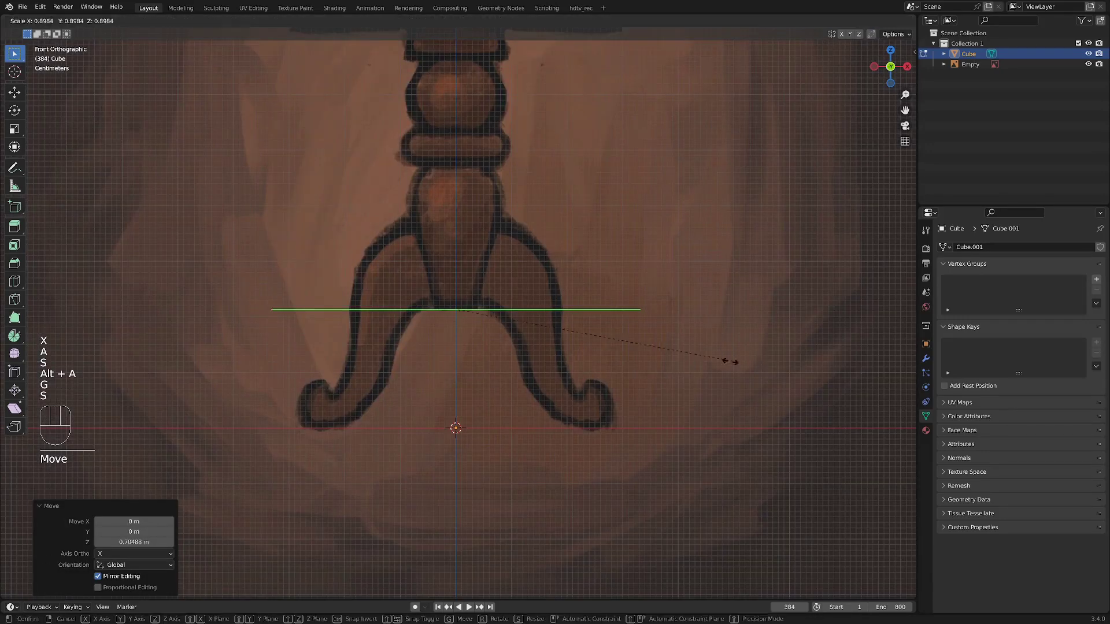
left_click(484, 334)
mouse_move(484, 335)
middle_mouse_down()
mouse_move(497, 307)
mouse_move(430, 352)
mouse_move(471, 364)
mouse_move(474, 354)
middle_mouse_up()
scroll(474, 354, "up", 2)
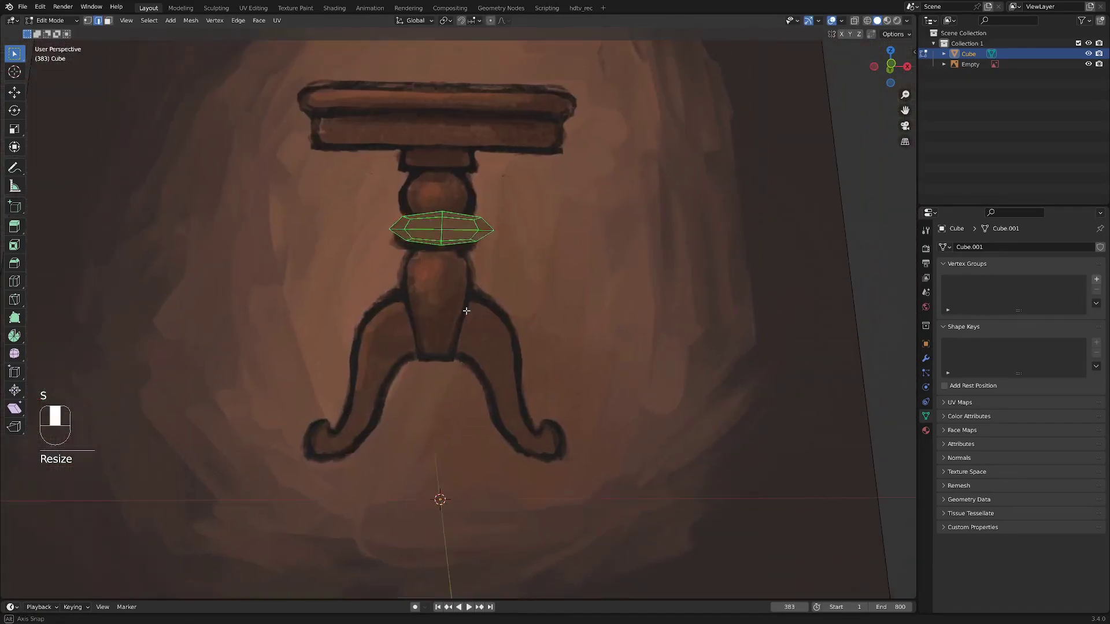
Extrude the disc's outer edge loop about 0.54 m up along Z into the drawn tabletop to form the column
key("Tab")
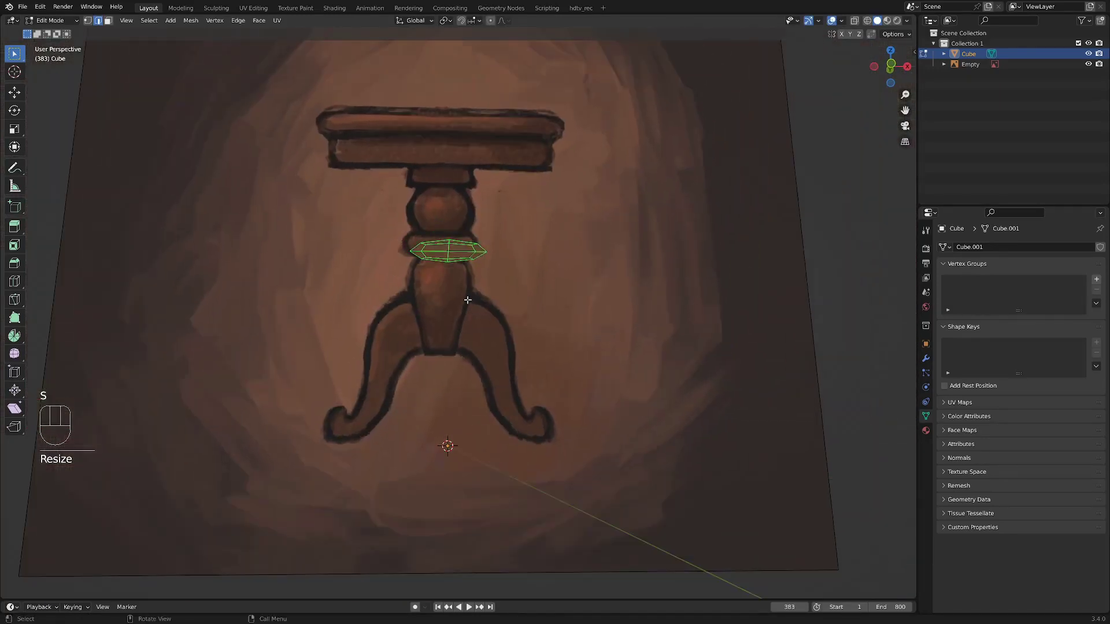
left_click(487, 246, "alt")
middle_click_drag(487, 247, 474, 363)
key("e")
key("z")
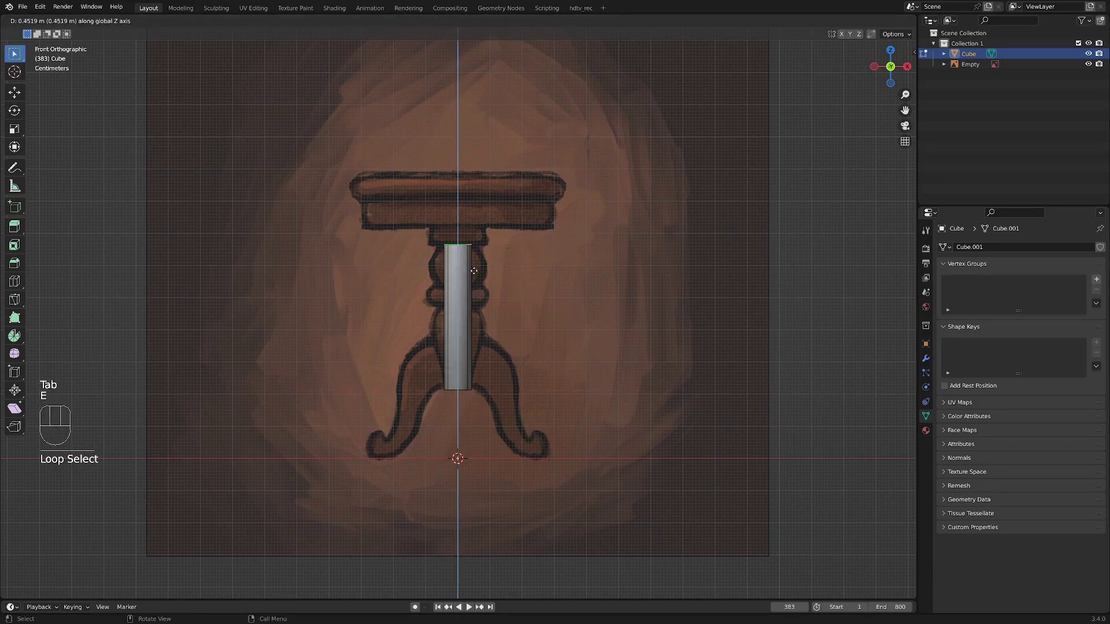
left_click(479, 241)
Add two closely spaced loop cuts around the upper column, just below the drawn tabletop, to bound the neck block
scroll(479, 241, "up", 2)
key("ctrl+r")
left_click(468, 252)
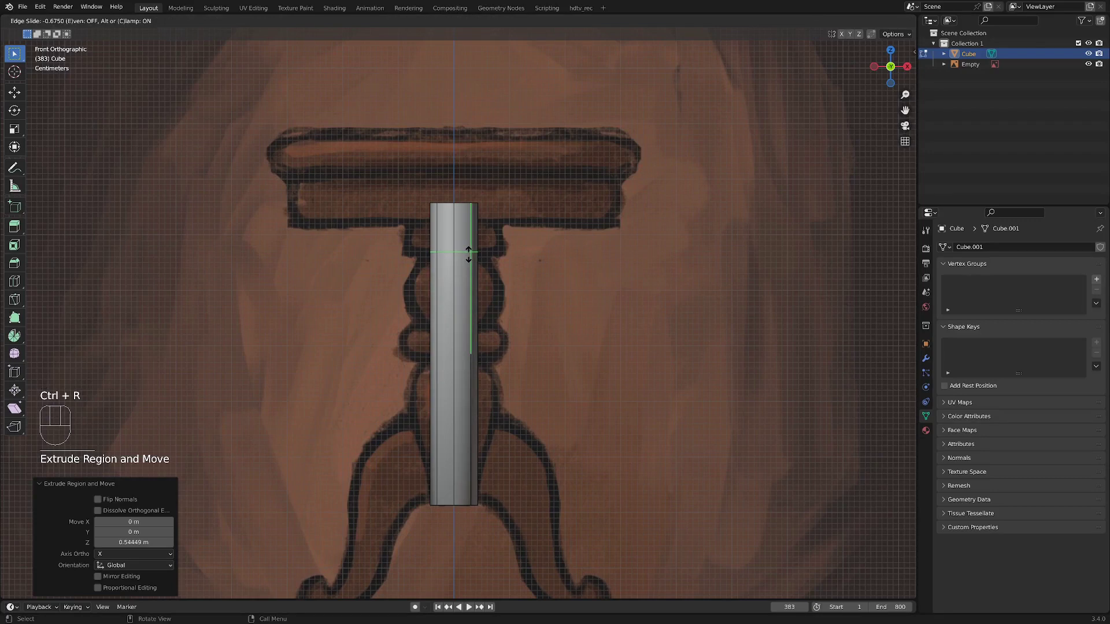
left_click(468, 253)
scroll(467, 254, "up", 2)
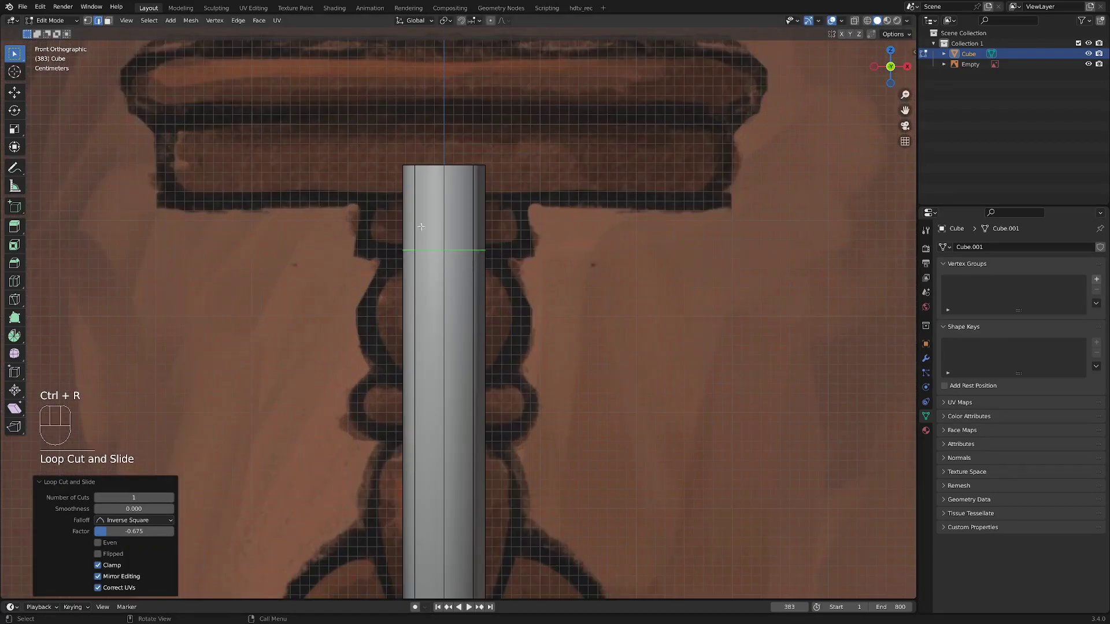
key("Tab")
left_click(477, 220, "alt")
scroll(477, 220, "down", 2)
middle_click_drag(477, 221, 478, 205, "shift")
left_click(518, 272)
key("ctrl+r")
left_click(482, 347)
left_click(471, 243)
scroll(523, 208, "up", 2)
Fatten the column's topmost face band outward by about 0.046 m to match the drawn neck block
key("Tab")
key("Tab")
left_click(509, 215, "alt")
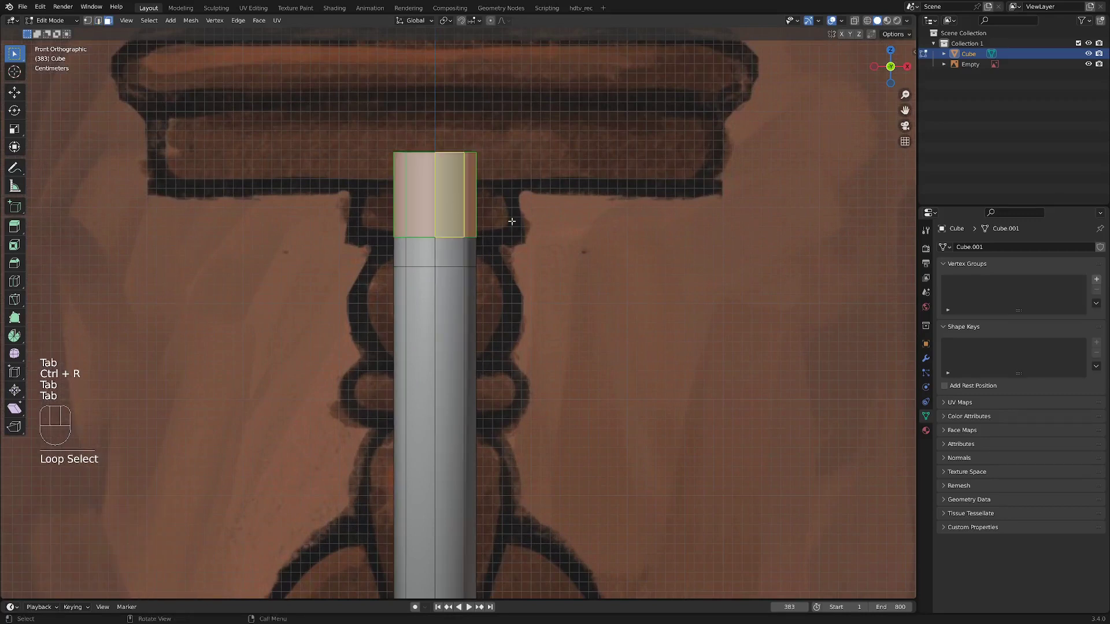
key("alt+s")
left_click(569, 223)
Align the two edge loops beneath the neck block along Z so its underside is flat
key("Tab")
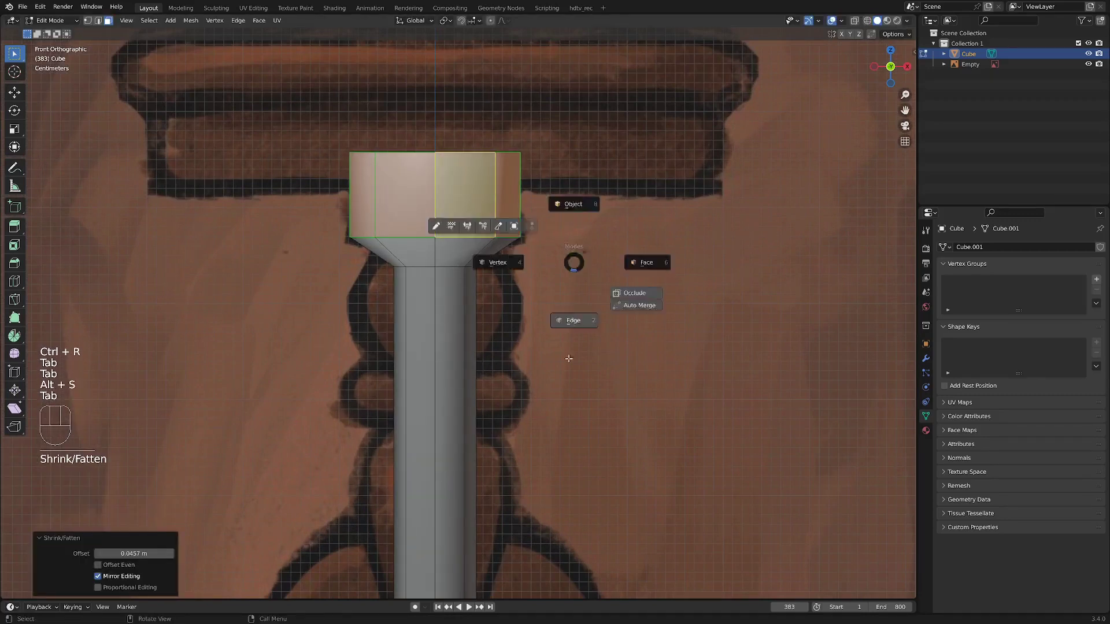
left_click(569, 358)
left_click(458, 266, "alt")
left_click(456, 238, "alt+shift")
key("alt+a")
left_click(491, 255)
Add two loop cuts around the column at the upper and lower edges of the drawn collar ring
scroll(493, 253, "down", 2)
mouse_move(491, 255)
middle_mouse_down()
mouse_move(487, 208)
mouse_move(471, 249)
middle_mouse_up()
middle_click_drag(531, 346, 532, 297, "shift")
scroll(533, 298, "up", 1)
left_click(532, 297)
key("ctrl+r")
left_click(469, 347)
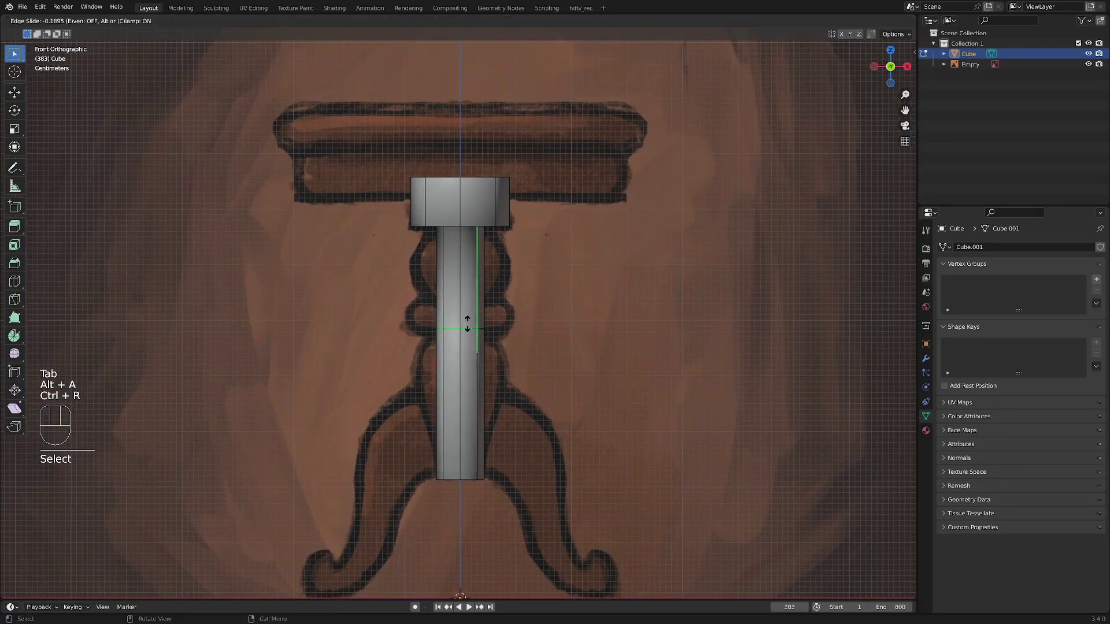
left_click(471, 310)
scroll(470, 310, "up", 1)
key("ctrl+r")
left_click(468, 358)
left_click(467, 337)
Add two loop cuts to the column below the collar, at slide factors of about -0.56 and 0.12
key("ctrl+r")
left_click(474, 385)
left_click(479, 338)
key("ctrl+r")
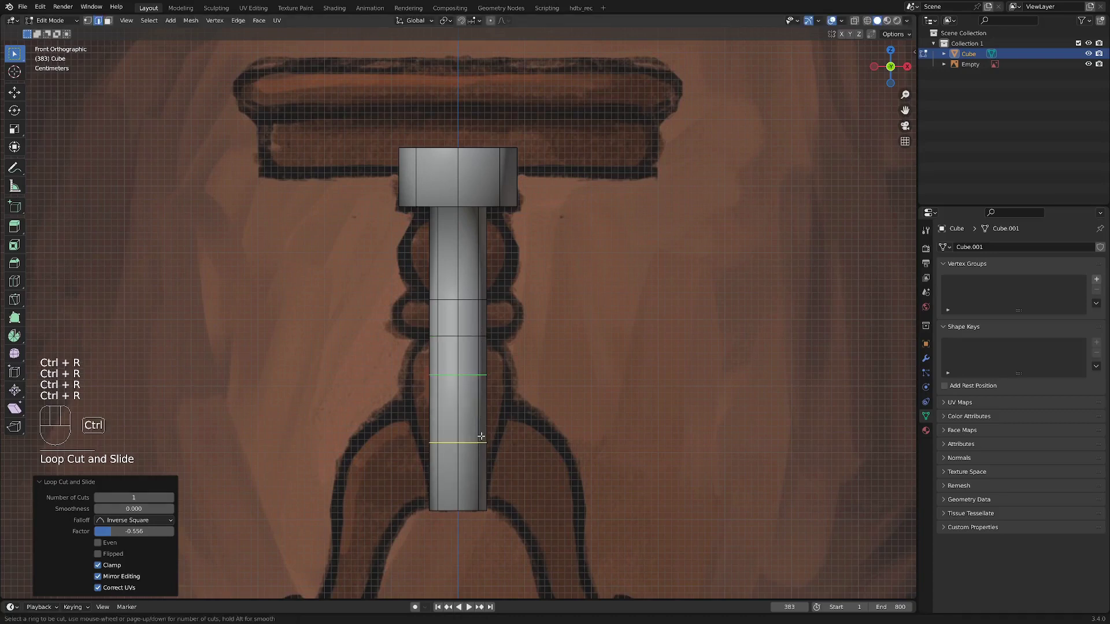
left_click(482, 437)
left_click(479, 448)
Extrude the collar's face band outward along its normals by about 0.025 m and widen it slightly in the horizontal plane
middle_click_drag(478, 307, 475, 330, "shift")
scroll(470, 346, "up", 1)
key("Tab")
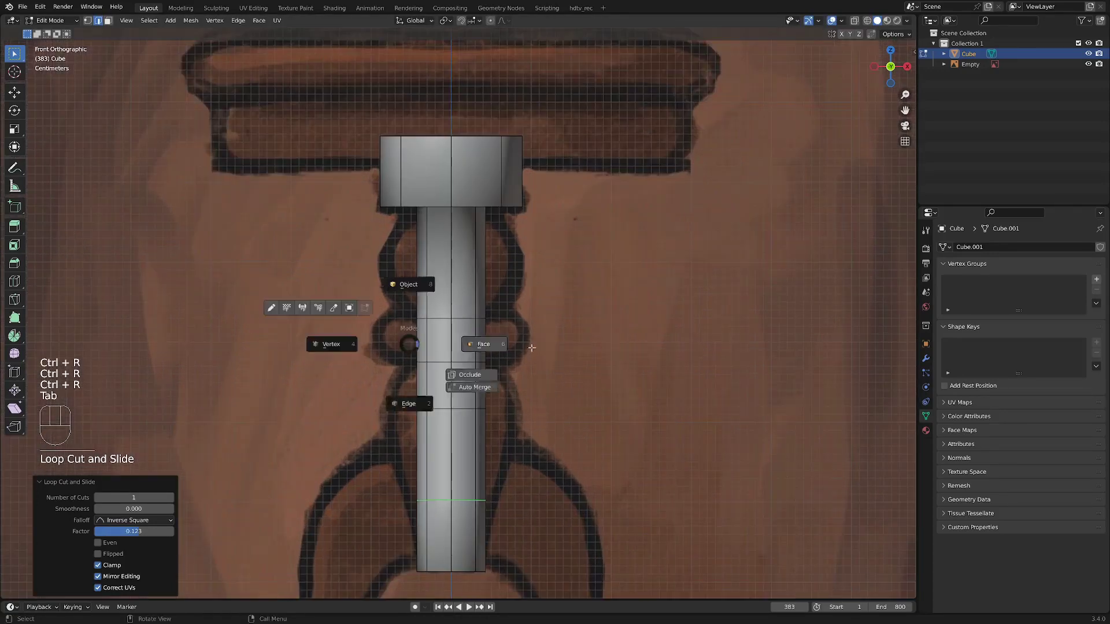
left_click(483, 342, "alt")
key("alt+e")
left_click(548, 373)
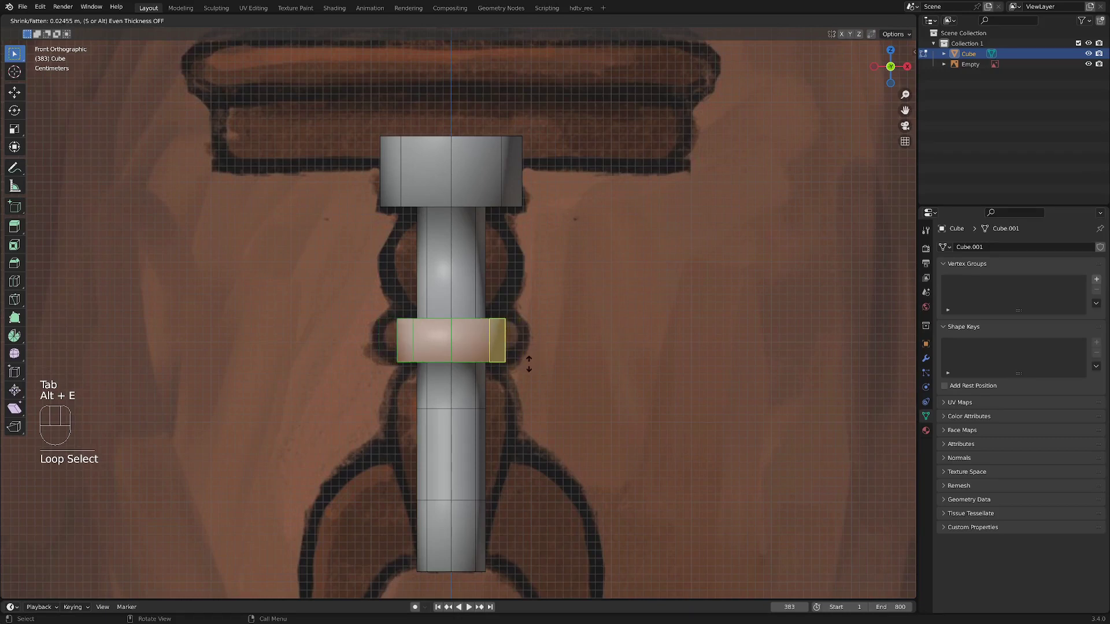
left_click(529, 363)
scroll(523, 361, "up", 2)
key("s")
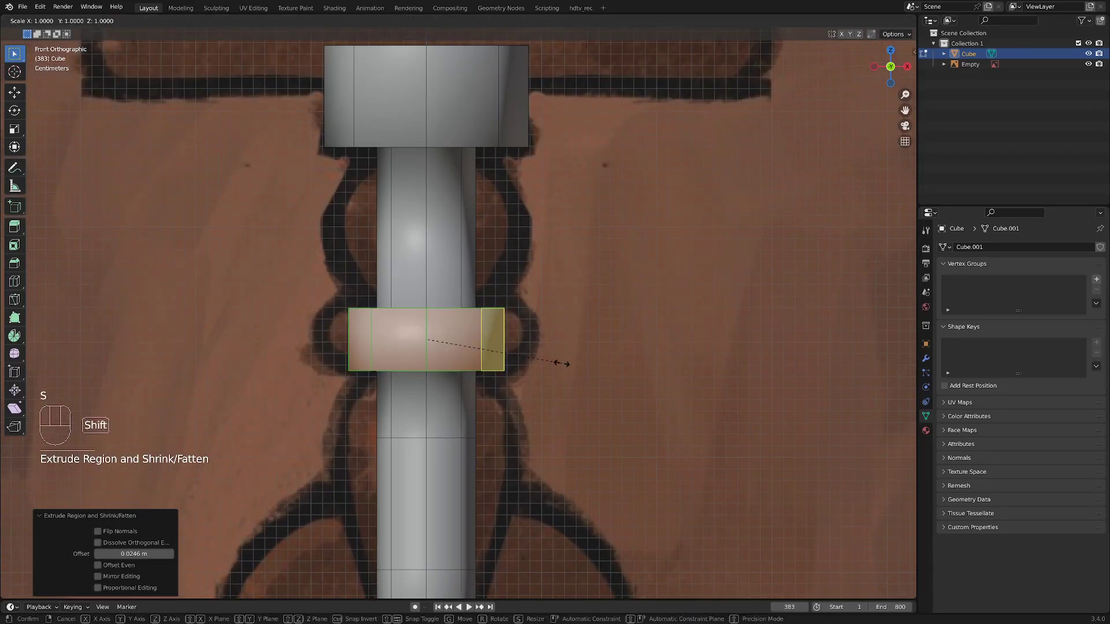
key("shift+z")
left_click(563, 361)
Add a centered loop cut around the collar and scale it by about 1.31 to reach the drawn outline
key("Tab")
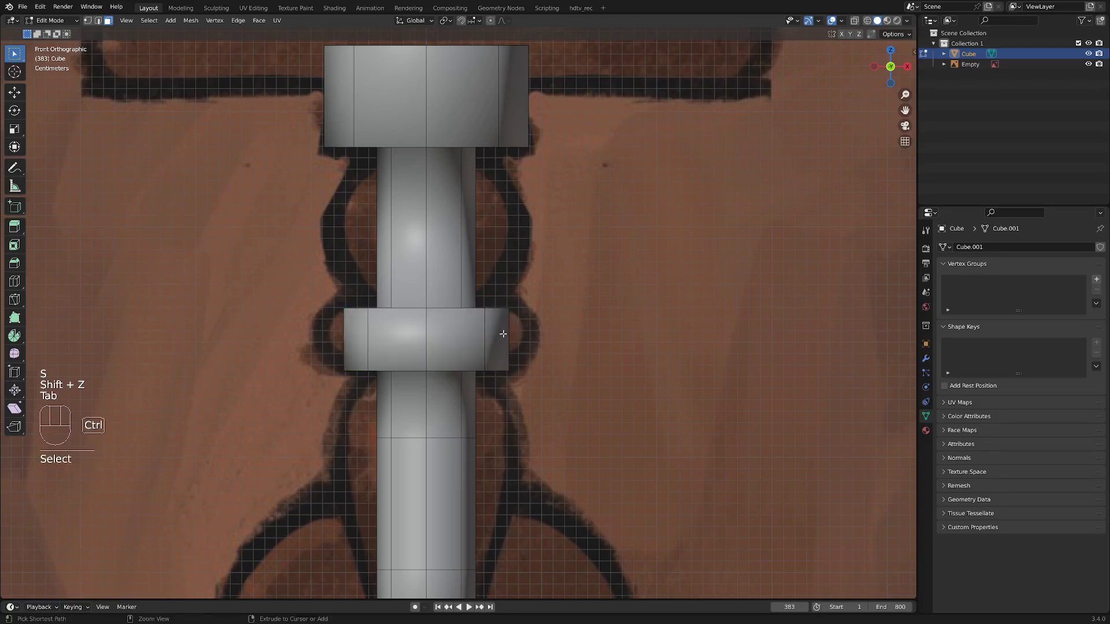
key("ctrl+r")
left_click(504, 334)
right_click(504, 334)
key("s")
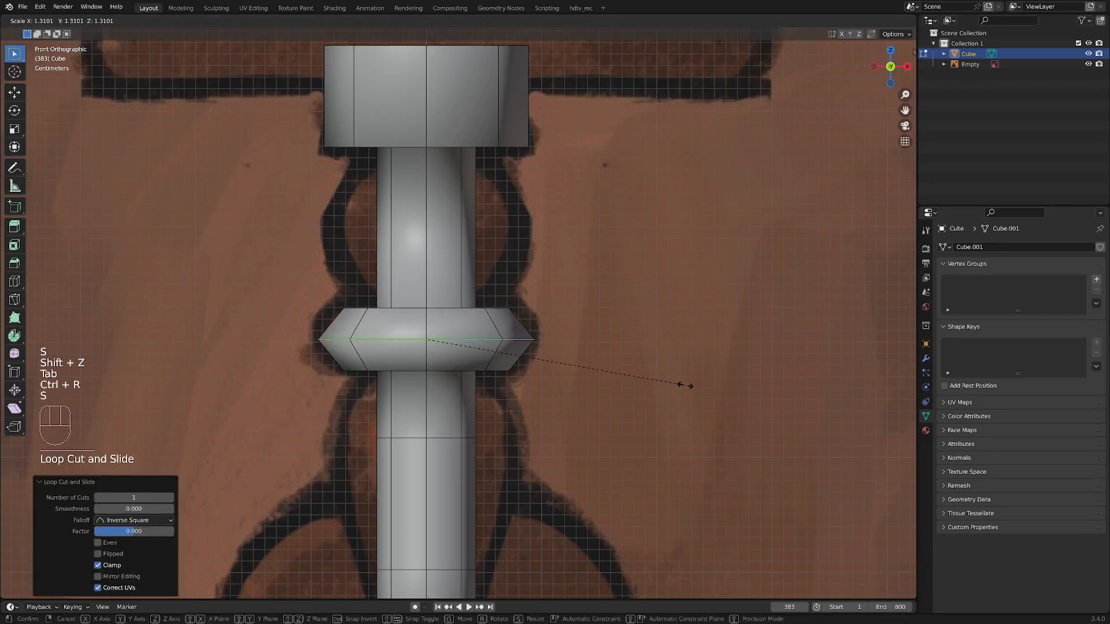
left_click(687, 385)
Add a centered loop cut between the neck block and collar and scale it by about 2.11 to form the bulb
key("ctrl+r")
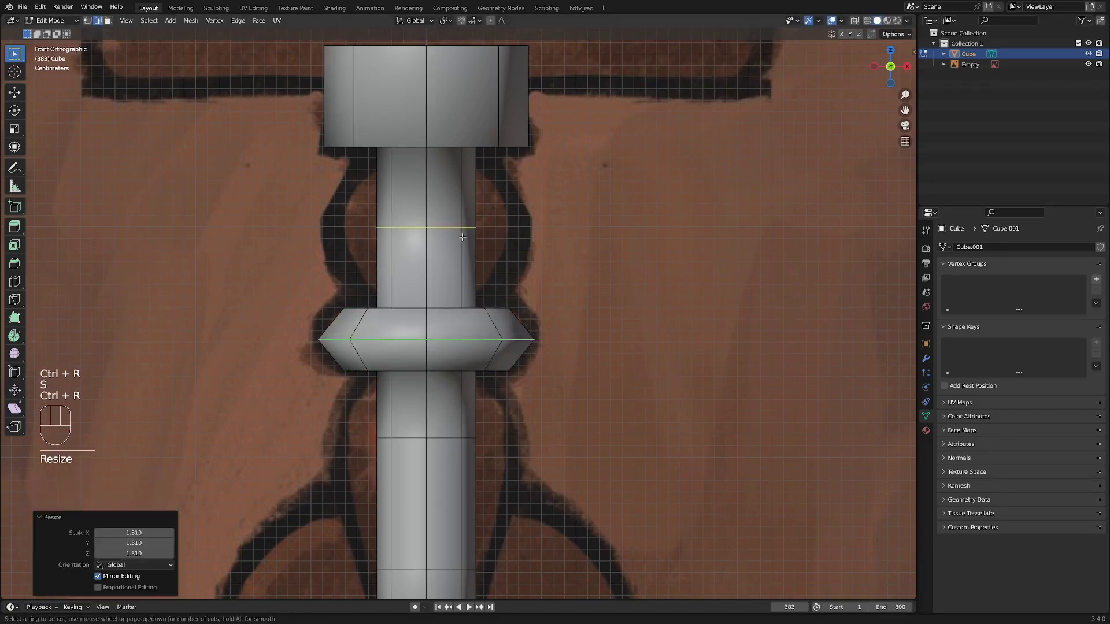
left_click(461, 236)
right_click(489, 237)
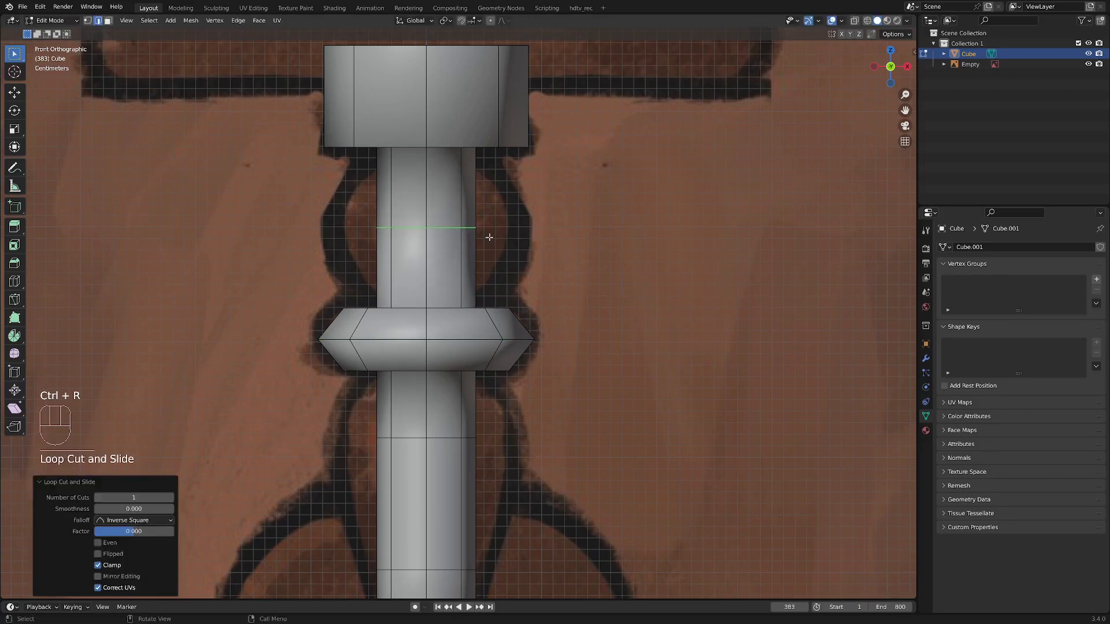
key("s")
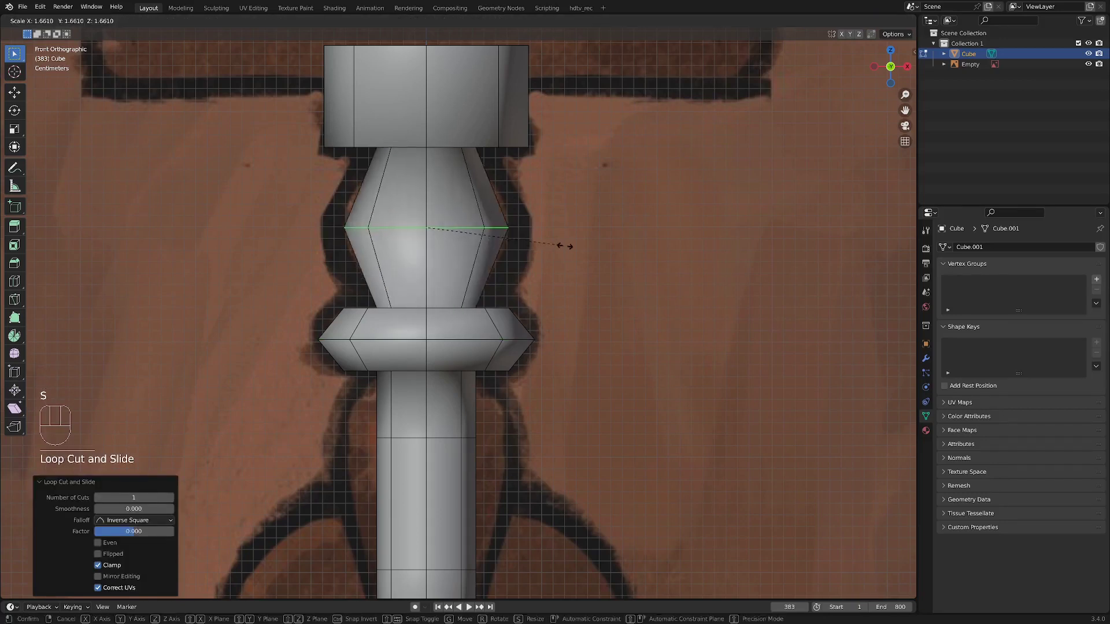
left_click(600, 243)
Add one loop cut in each of the bulb's upper and lower halves and select both loops
key("ctrl+r")
left_click(429, 187)
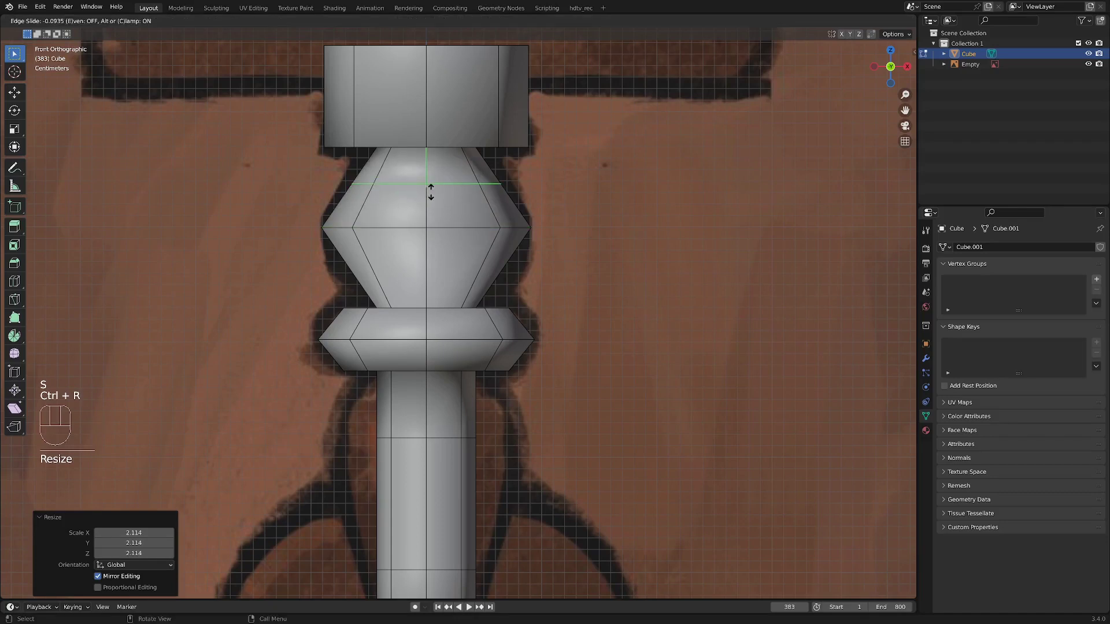
key("ctrl+r")
left_click(427, 257)
left_click(472, 207, "alt+shift")
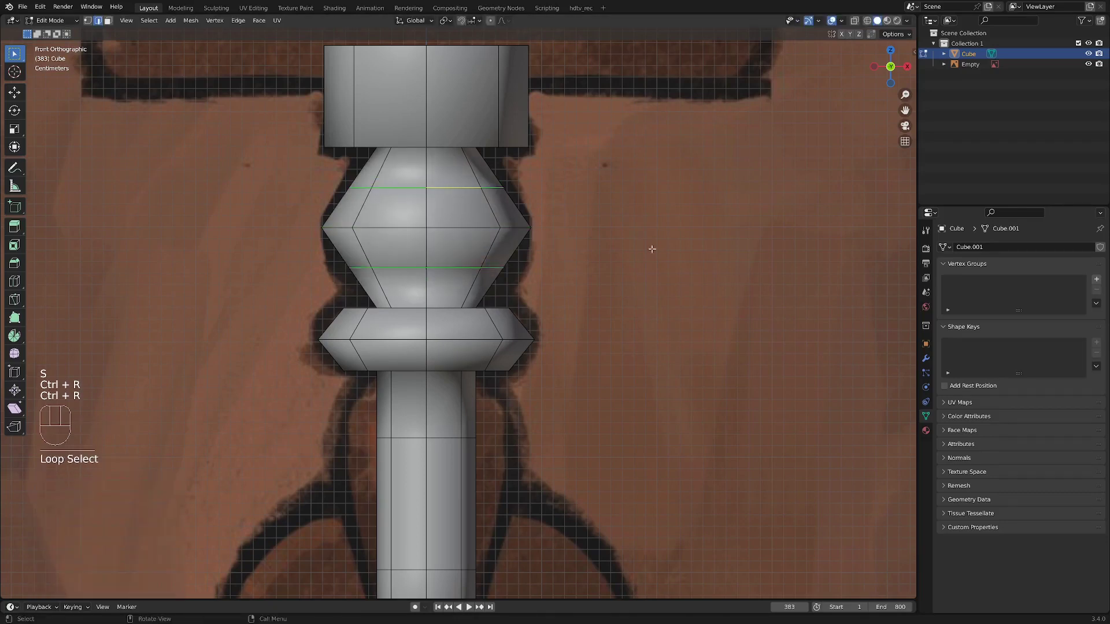
Round the bulb by scaling its two new edge loops outward horizontally and adjusting their spacing along Z
key("s")
key("shift+z")
left_click(693, 246)
key("s")
key("z")
left_click(755, 299)
key("s")
key("shift+z")
left_click(745, 291)
Examine the shaped column and its edge loops against the reference drawing
scroll(463, 306, "down", 1)
mouse_move(458, 277)
middle_mouse_down("shift")
mouse_move(463, 240)
mouse_move(442, 289)
middle_mouse_up("shift")
scroll(396, 364, "up", 5)
left_click(399, 408, "alt")
scroll(402, 407, "down", 4)
middle_click_drag(410, 406, 445, 364)
middle_click_drag(449, 270, 462, 316)
scroll(466, 110, "up", 1)
left_click(443, 293, "alt")
scroll(445, 292, "down", 2)
scroll(462, 317, "up", 2)
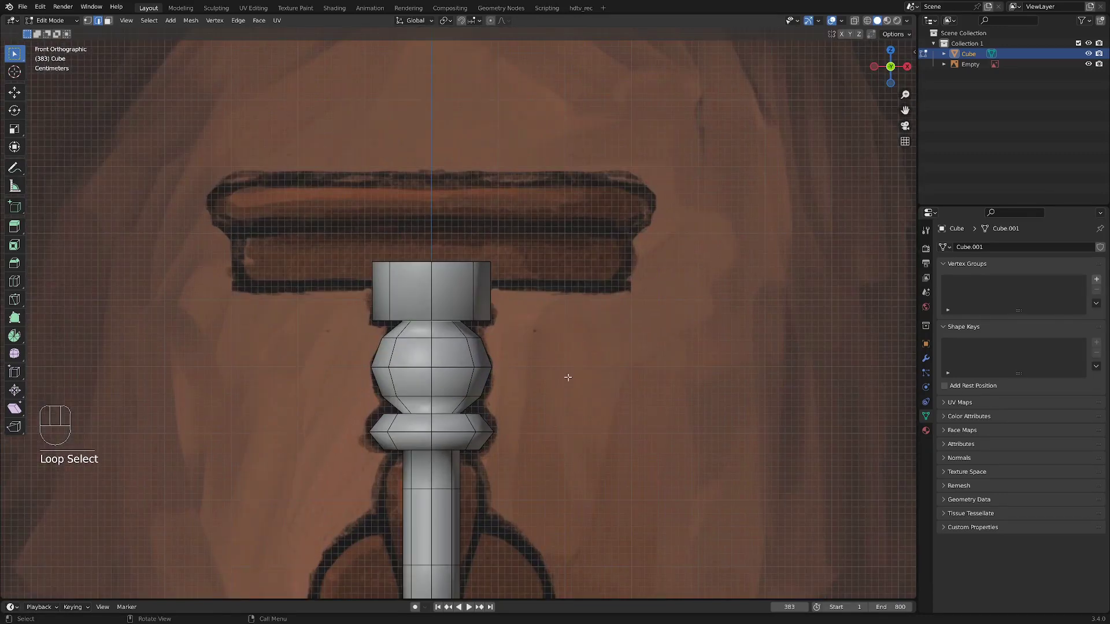
Scale the bulb's upper and lower edge loops outward horizontally to round its profile against the reference
key("s")
key("shift+z")
left_click(600, 379)
scroll(469, 399, "up", 2)
left_click(450, 394, "alt")
left_click(437, 307, "alt+shift")
scroll(548, 385, "down", 2)
middle_click_drag(547, 390, 515, 332, "shift")
left_click(511, 321)
Add one supporting loop cut near the lower edge of the neck block
key("ctrl+r")
left_click(471, 234)
left_click(468, 241)
Widen the upper stem loop below the collar, then add a loop cut above it scaled by about 1.19 to form the vase's shoulder
scroll(480, 240, "down", 2)
middle_click_drag(485, 238, 465, 200, "shift")
scroll(442, 370, "up", 3)
left_click(444, 341, "alt")
key("s")
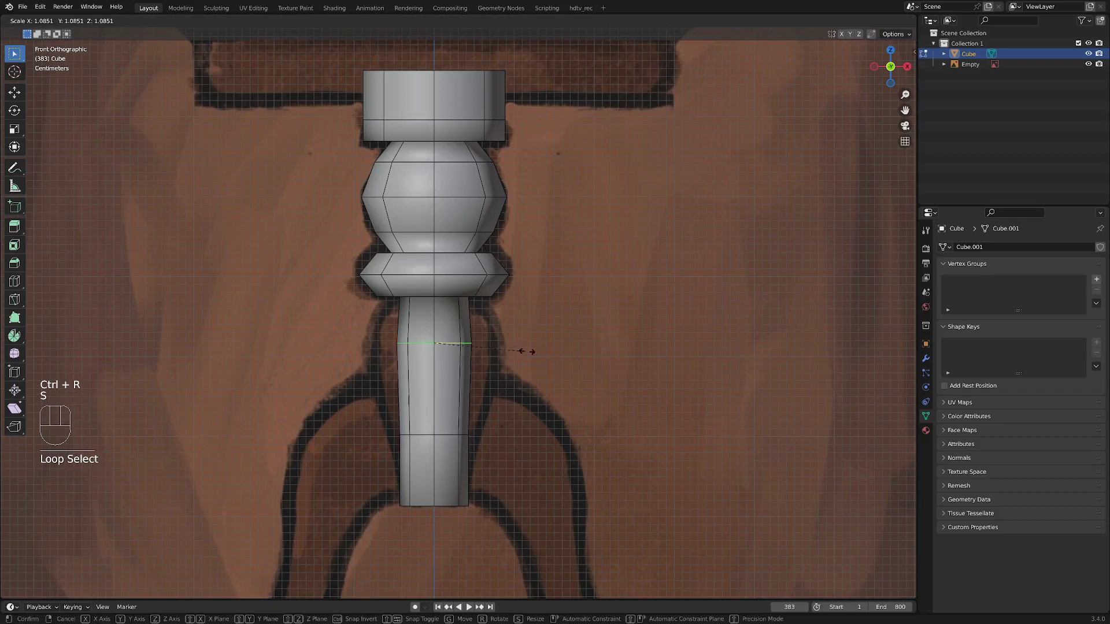
left_click(497, 324)
left_click_drag(472, 322, 472, 318)
key("s")
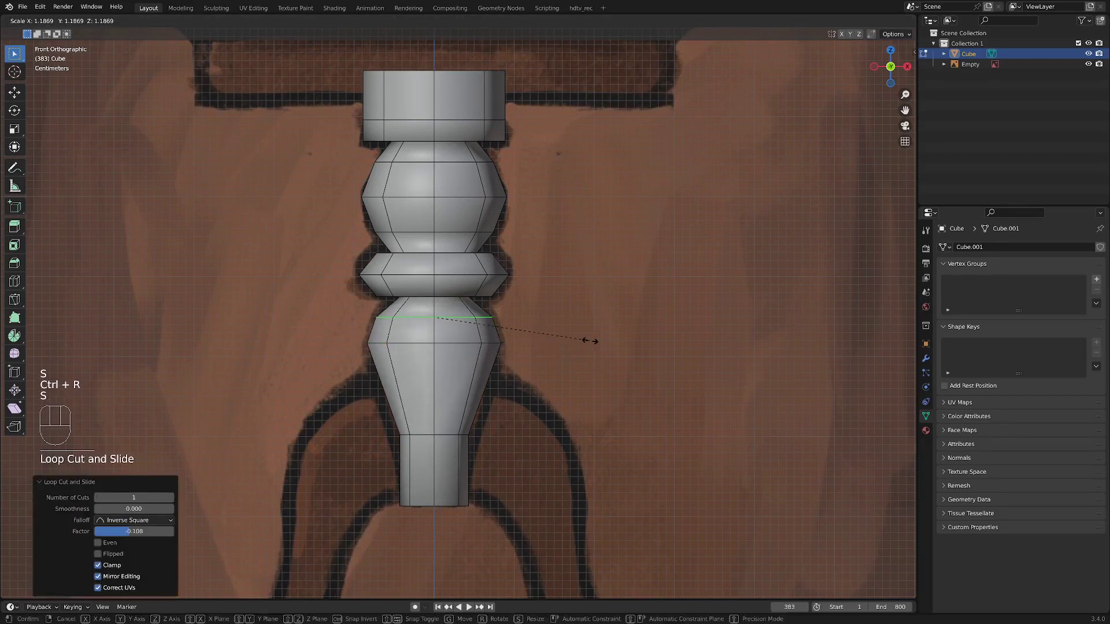
left_click(590, 341)
Scale the vase's lower edge loop by about 1.26, then add and scale a loop cut to shape its taper
left_click(451, 434, "alt")
key("s")
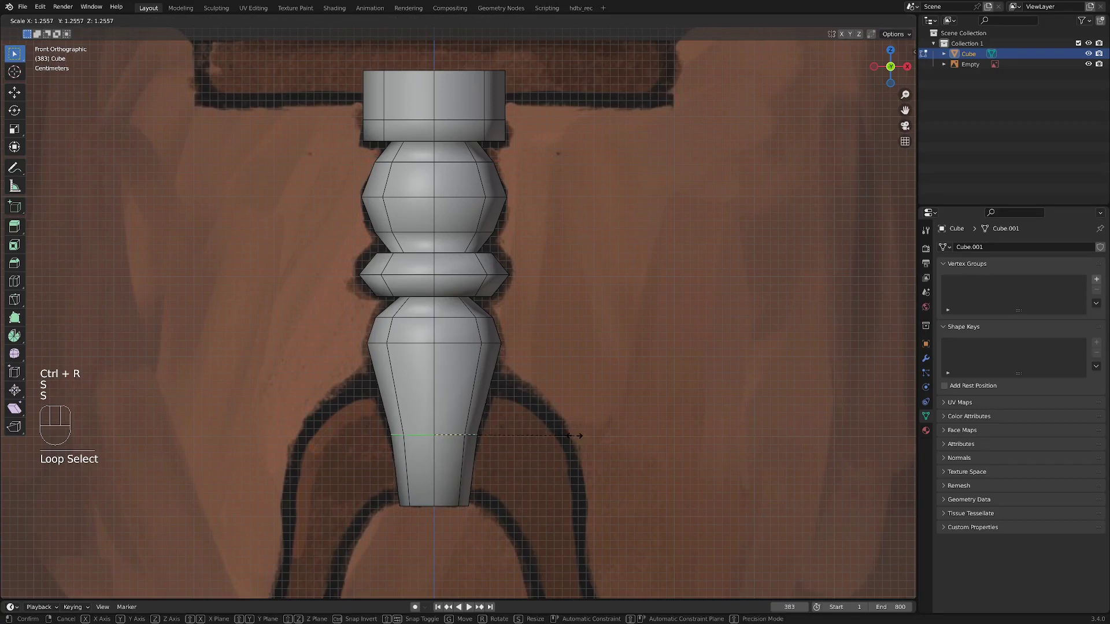
left_click(575, 436)
key("ctrl+r")
key("s")
left_click_drag(473, 386, 461, 427)
left_click(550, 402)
Add a loop cut near the column's lower end and scale it to 0.932
scroll(463, 408, "up", 2)
key("ctrl+r")
left_click(461, 427)
key("s")
left_click(486, 408)
Add a loop cut between the vase's top edge and shoulder and move it along Z
scroll(486, 408, "down", 5)
middle_click_drag(478, 441, 461, 290)
key("KP_Decimal")
scroll(483, 280, "up", 3)
key("ctrl+r")
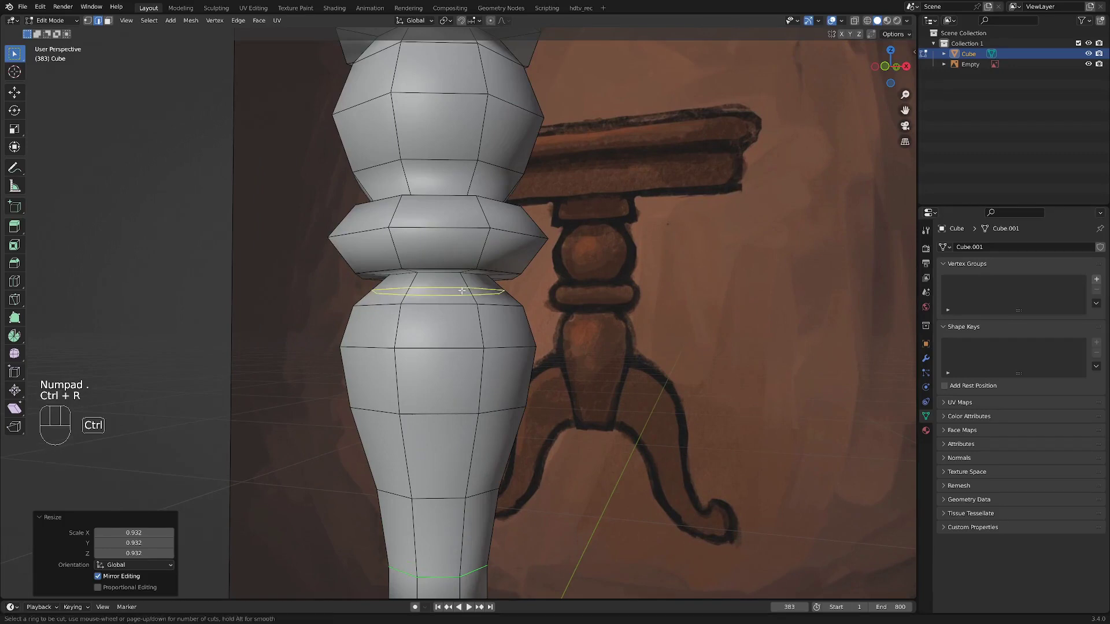
left_click(462, 291)
left_click(462, 288)
key("g")
key("z")
left_click(463, 285)
Add a level 2 Subdivision modifier to the column and enable its smoothed edit cage
scroll(462, 285, "down", 3)
middle_click_drag(463, 285, 544, 249)
key("ctrl+2")
left_click(925, 358)
left_click(1033, 287)
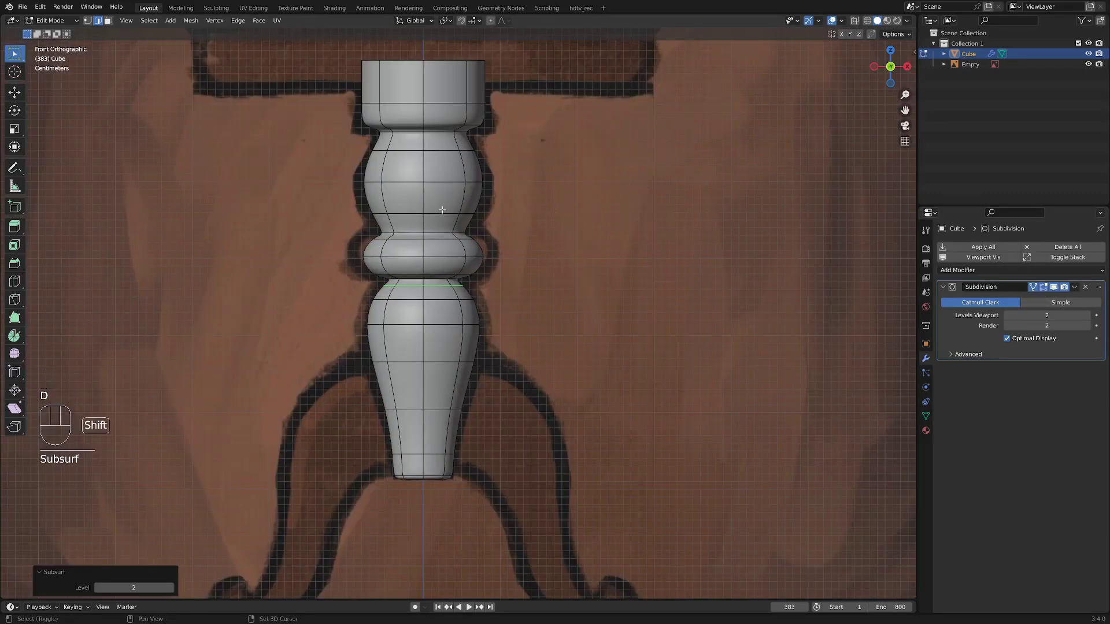
Widen the bulb's edge loops horizontally, locking Z, to fit the smoothed bulb to the reference outline
left_click(443, 183, "alt")
left_click(437, 214, "alt+shift")
key("s")
key("shift+z")
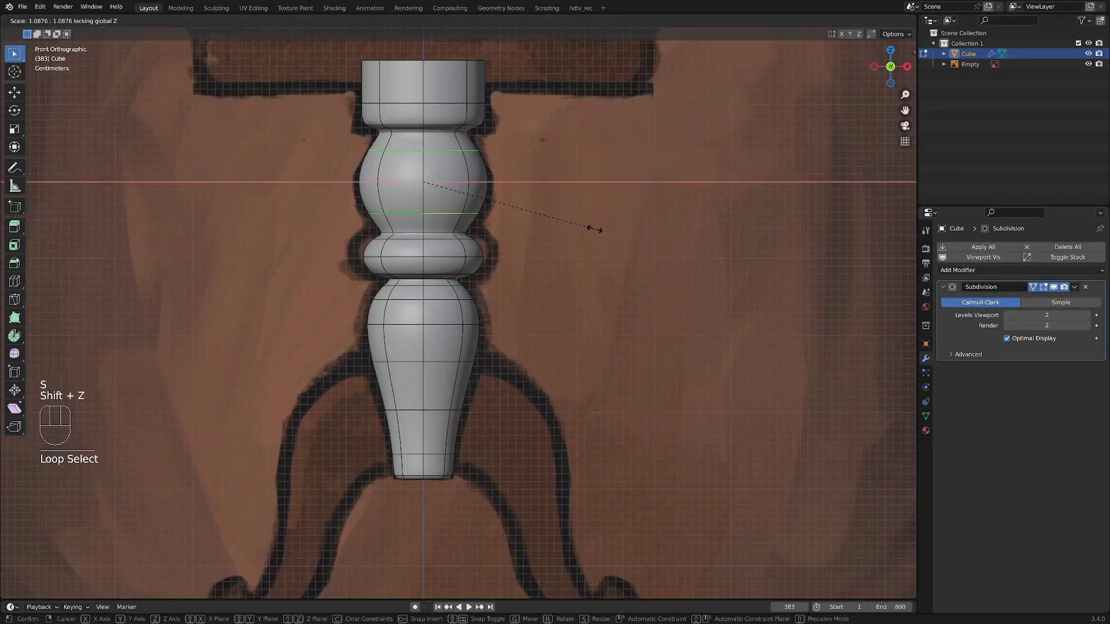
left_click(588, 226)
left_click(446, 213, "alt")
left_click(446, 151, "alt+shift")
key("s")
key("shift+z")
left_click(610, 218)
Select the vase's three upper edge loops and scale them horizontally by about 1.08
middle_click_drag(578, 243, 585, 208, "shift")
left_click(445, 270, "alt+shift")
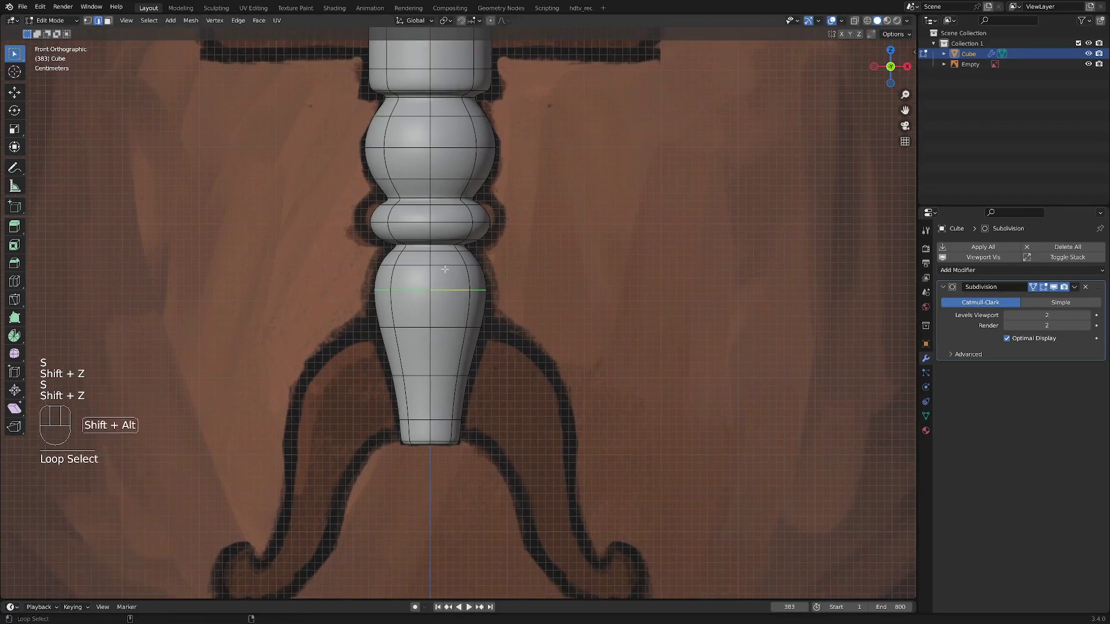
left_click(485, 331, "alt+shift")
key("s")
key("shift+z")
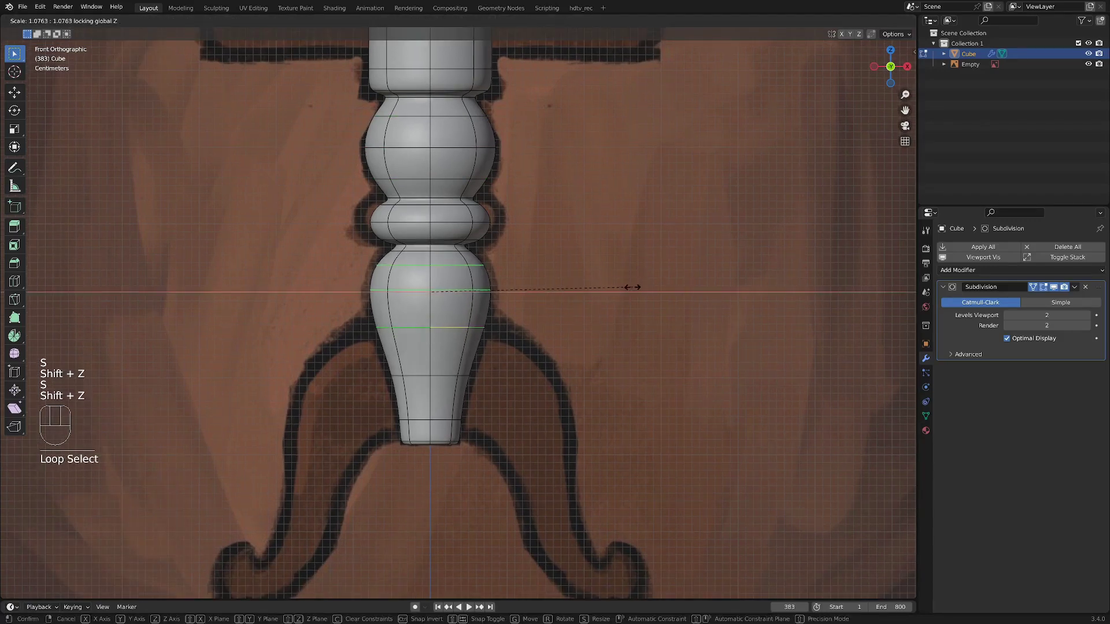
left_click(634, 287)
Scale the collar's middle edge loop to 1.092
left_click(550, 241, "alt")
key("s")
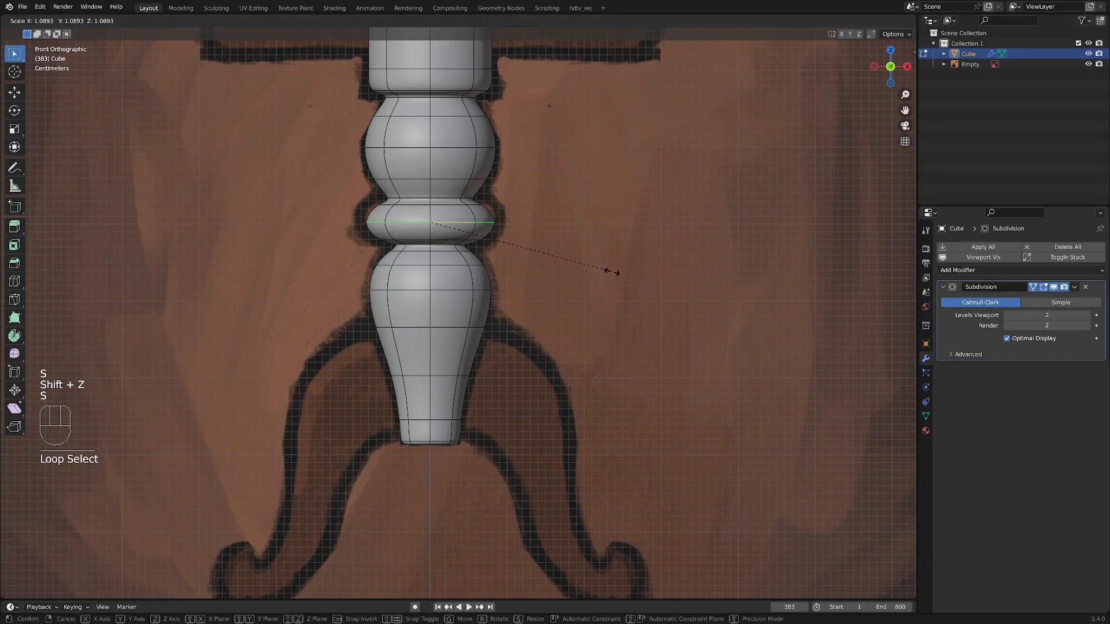
left_click(612, 271)
left_click(1056, 288)
left_click(1056, 288)
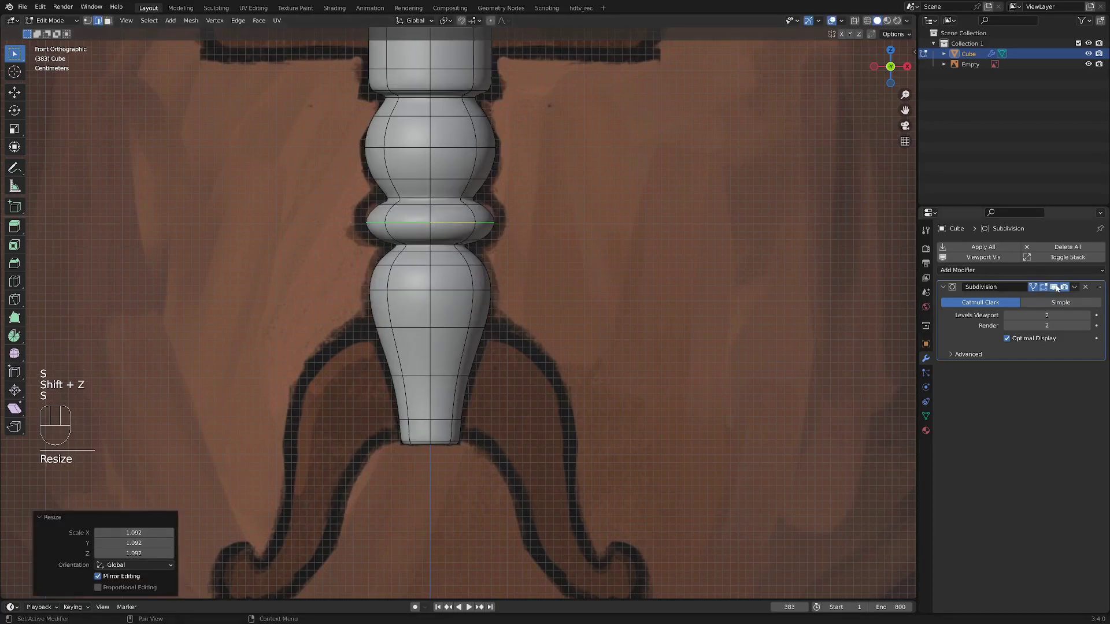
Scale the collar's upper and lower edge loops horizontally by about 1.12
left_click(449, 205, "alt")
left_click(458, 240, "alt+shift")
scroll(532, 240, "up", 1)
key("s")
key("shift+z")
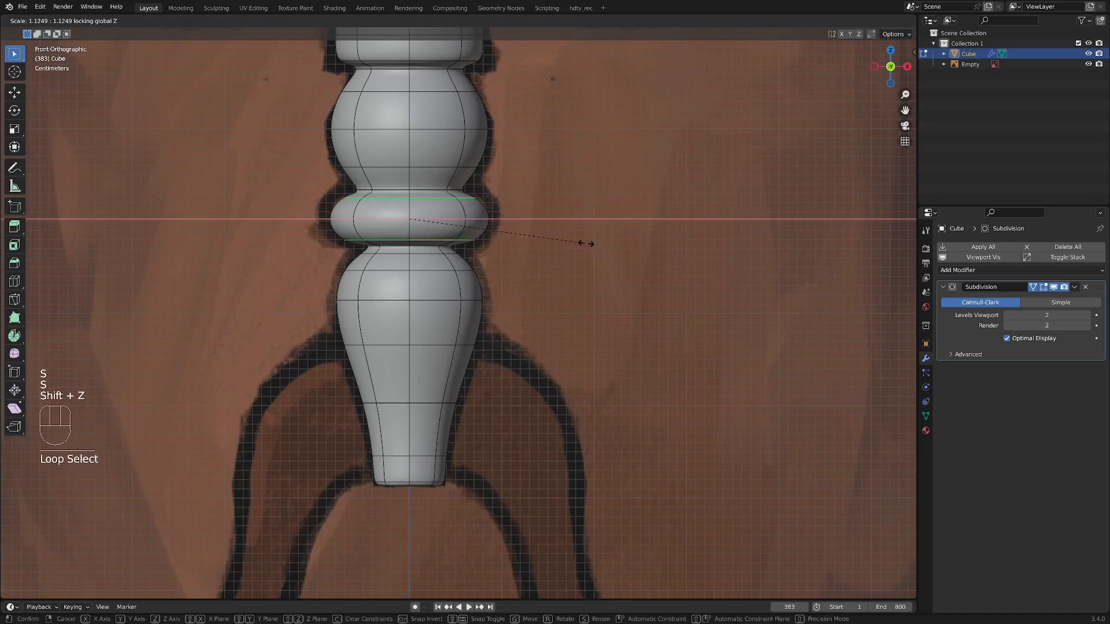
left_click(591, 241)
Scale the edge loop in the groove between the bulb and the collar
scroll(555, 225, "down", 1)
left_click(532, 211, "alt")
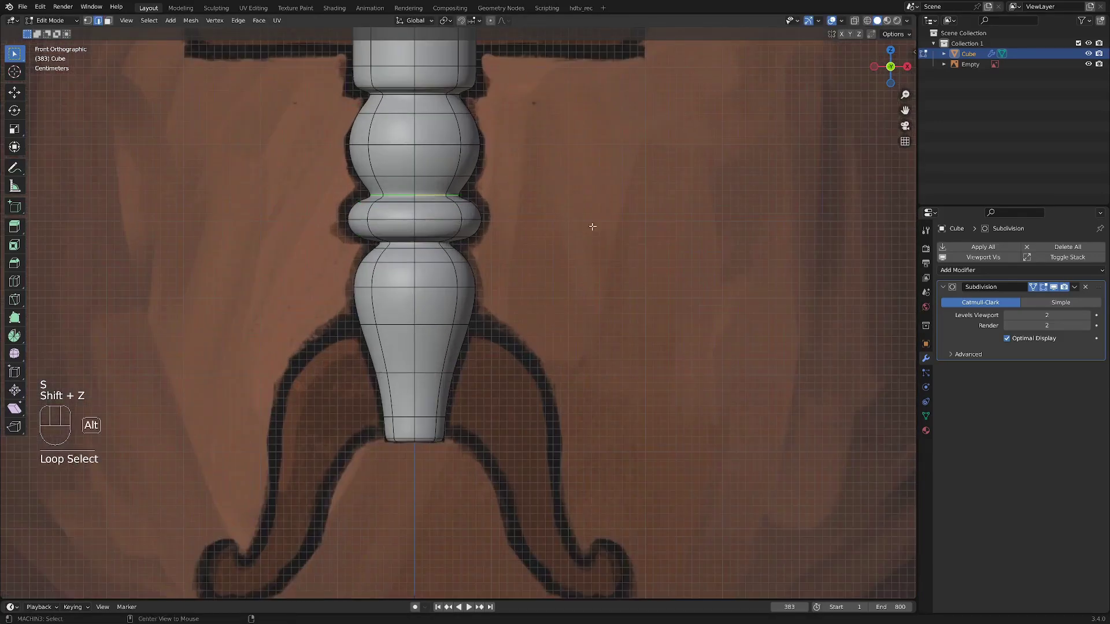
key("s")
left_click(498, 195)
Reposition the bulb's lower edge loop along Z to refine its curvature
left_click(449, 163, "alt")
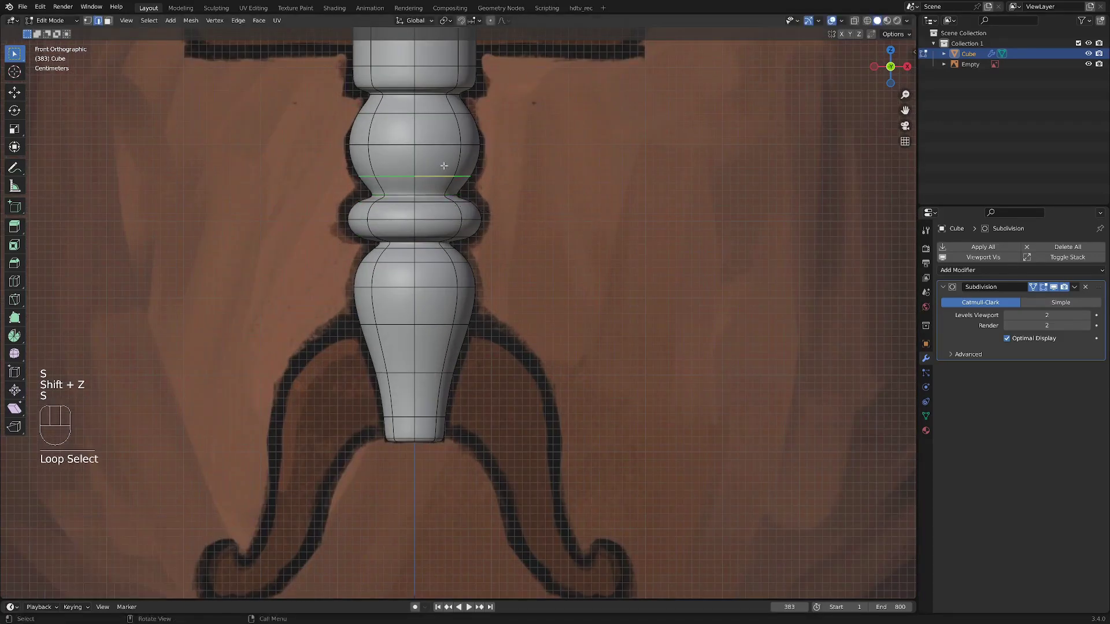
key("g")
key("z")
left_click(497, 167)
key("g")
key("z")
left_click(527, 162)
Return to Object Mode and deselect the finished column
scroll(480, 154, "down", 1)
middle_click_drag(471, 148, 457, 187, "shift")
scroll(496, 265, "down", 4)
middle_click_drag(510, 280, 488, 280)
key("Tab")
left_click(518, 288)
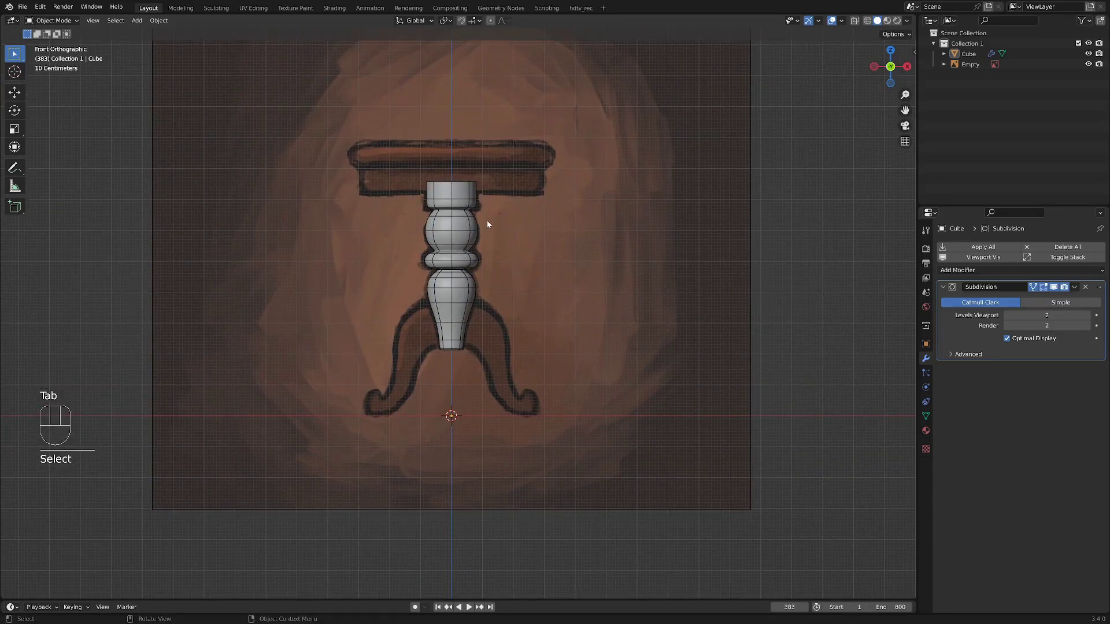
Add a Single Vert object and move its vertex about 0.188 m in X and 0.021 m in Z onto the leg's lower contour
scroll(469, 348, "up", 2)
middle_click_drag(467, 349, 453, 317, "shift")
scroll(465, 297, "up", 1)
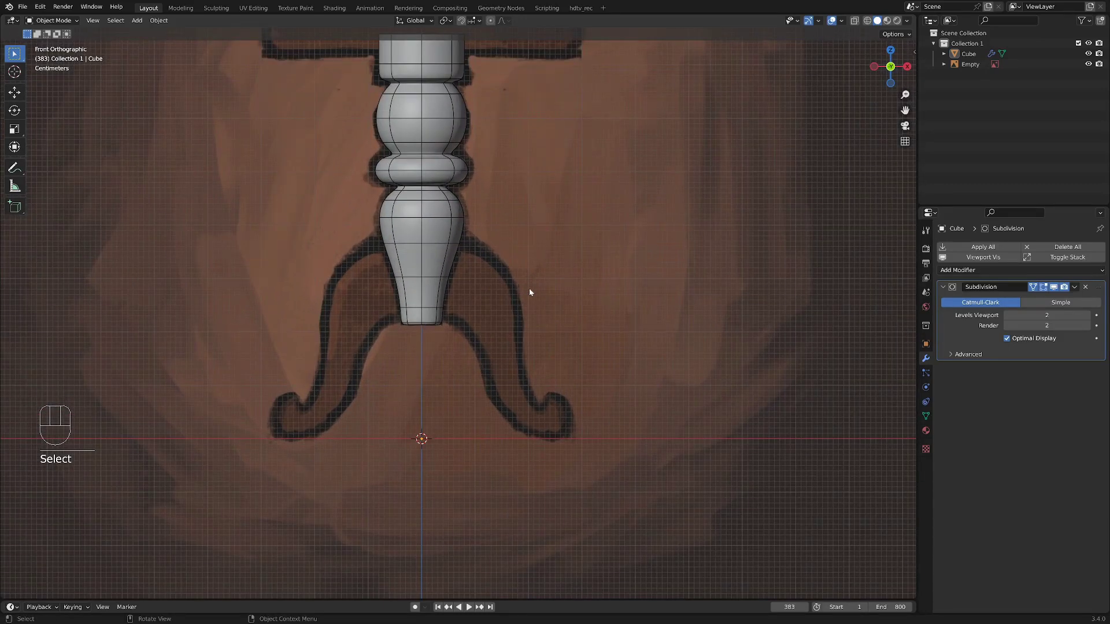
key("shift+a")
mouse_move(530, 292)
mouse_move(579, 427)
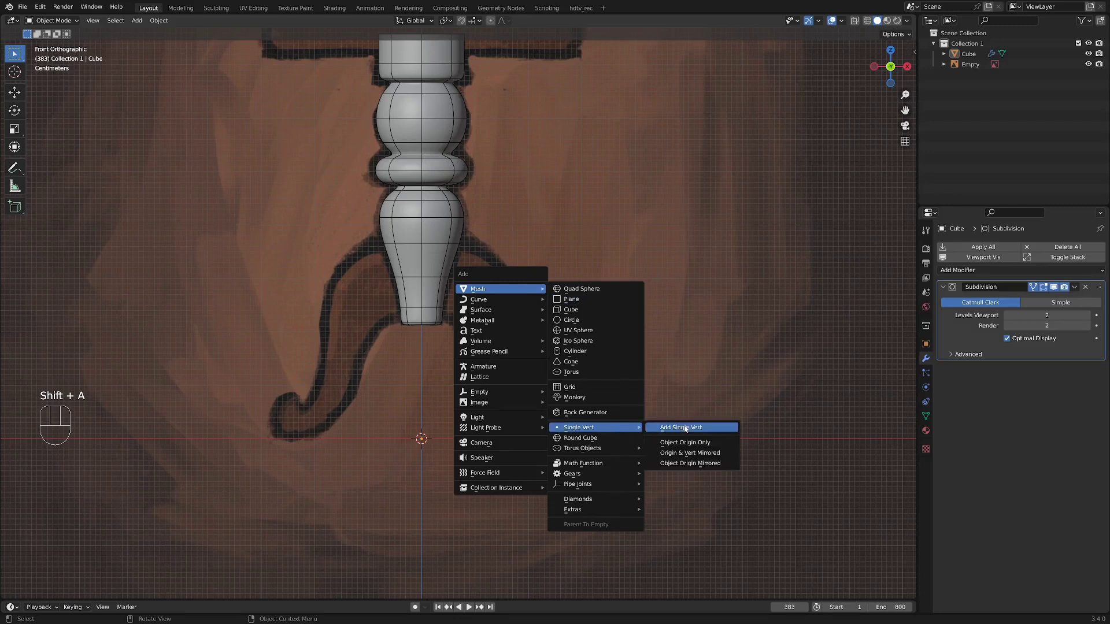
left_click(674, 427)
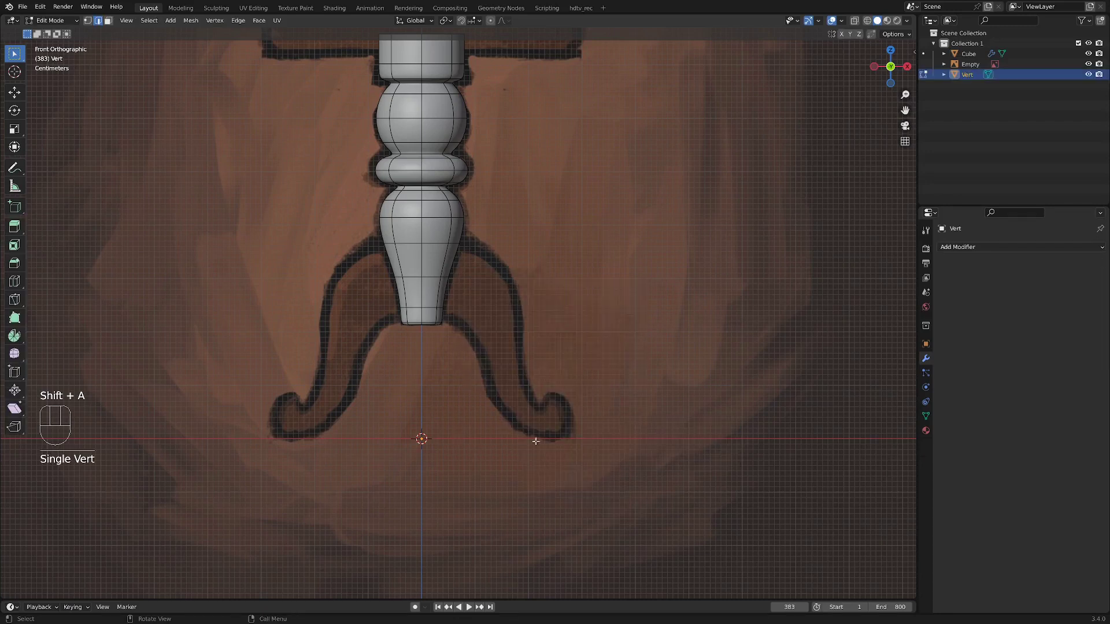
key("g")
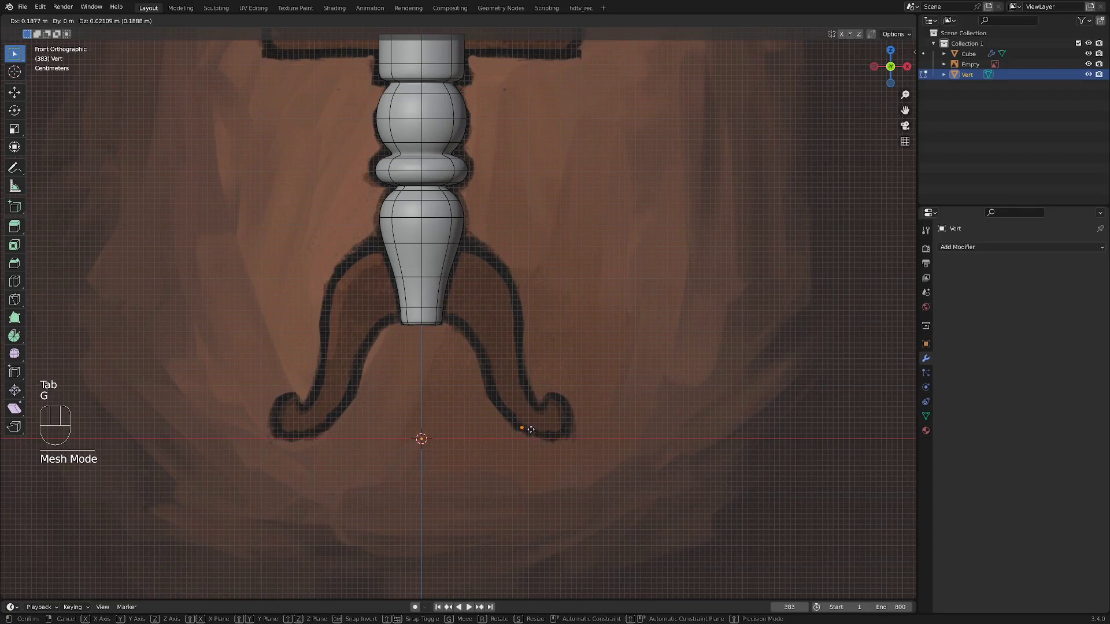
left_click(531, 429)
Extrude the vertex upward along the leg's inner contour to the base of the column
scroll(531, 429, "up", 2)
key("e")
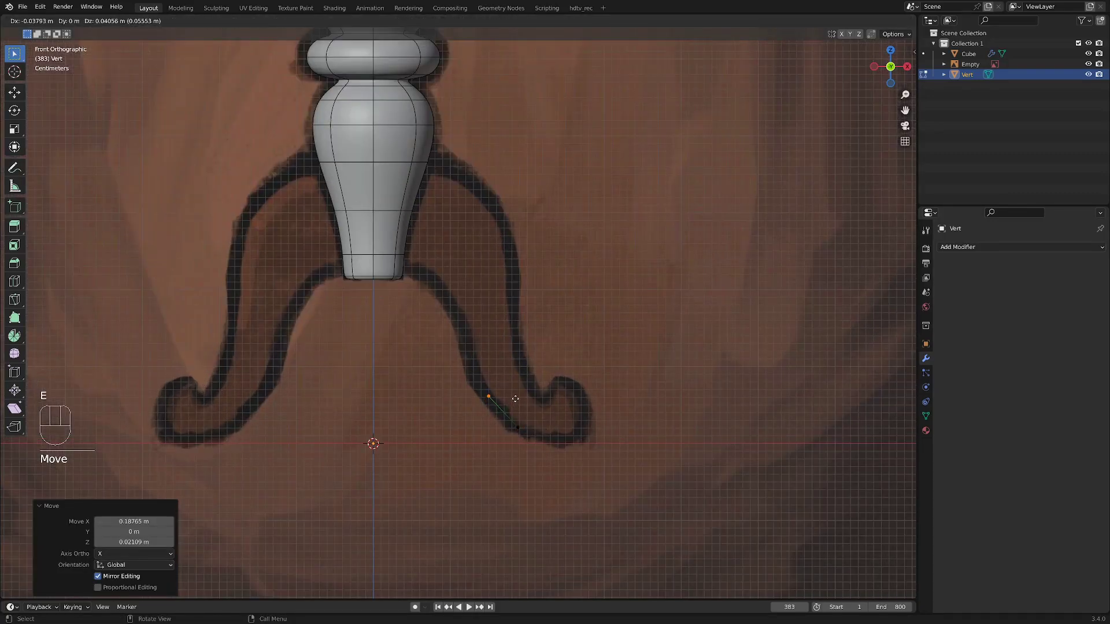
left_click(514, 401)
key("e")
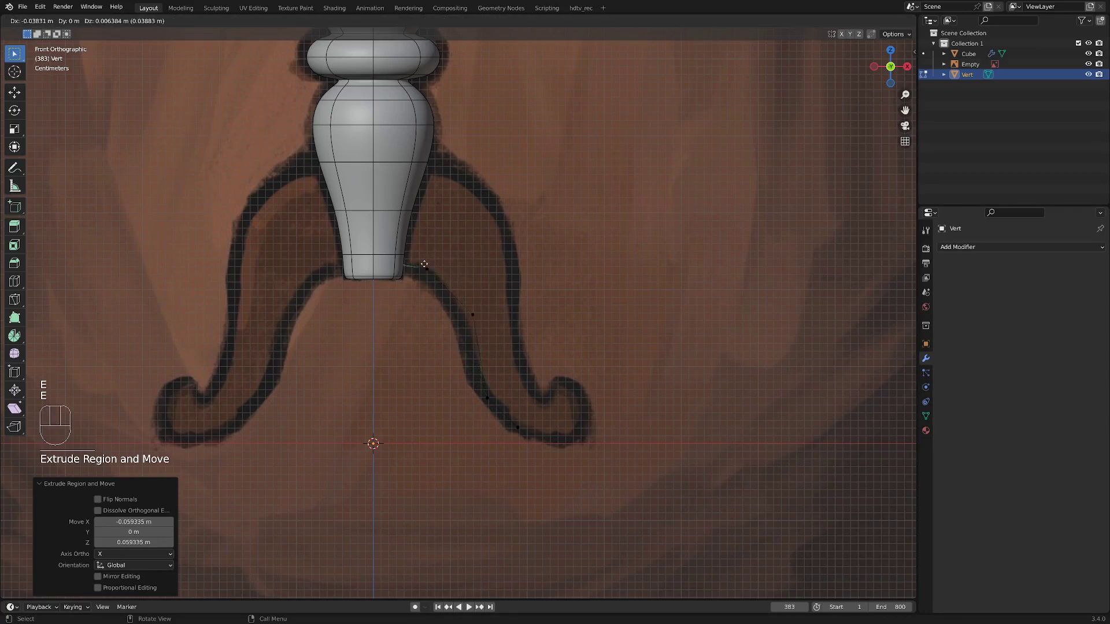
left_click(424, 263)
Continue extruding vertices up beside the column and down the leg's outer contour into the foot's notch
key("e")
left_click(445, 165)
key("e")
left_click(550, 286)
key("e")
left_click(544, 386)
key("e")
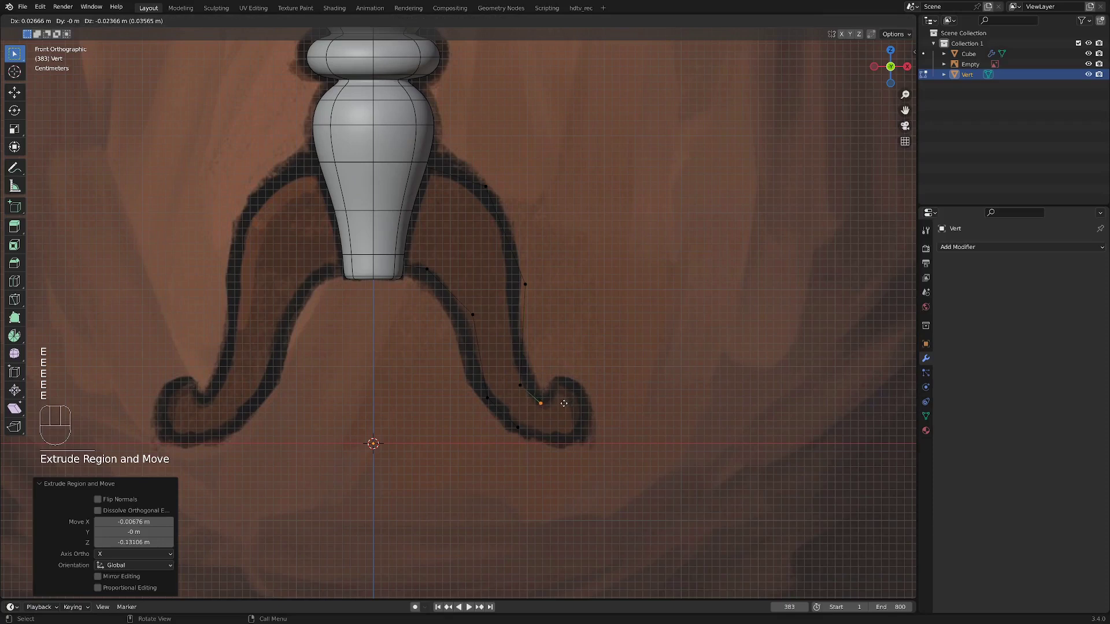
left_click(575, 405)
Extrude vertices around the foot's curled tip and back along its underside
key("e")
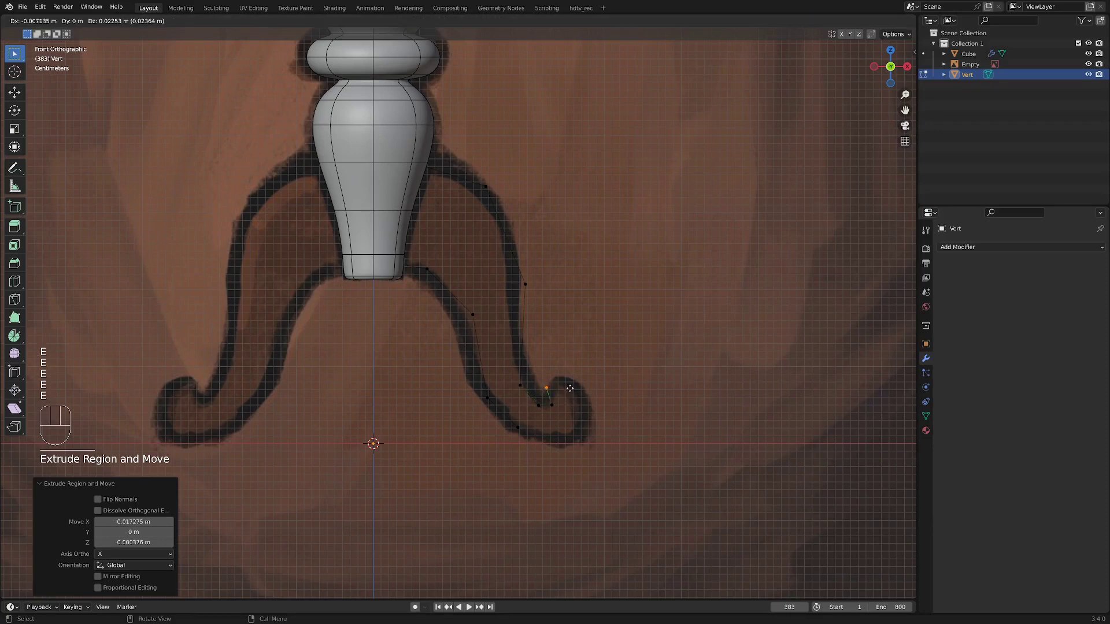
left_click(569, 388)
key("e")
left_click(590, 376)
key("e")
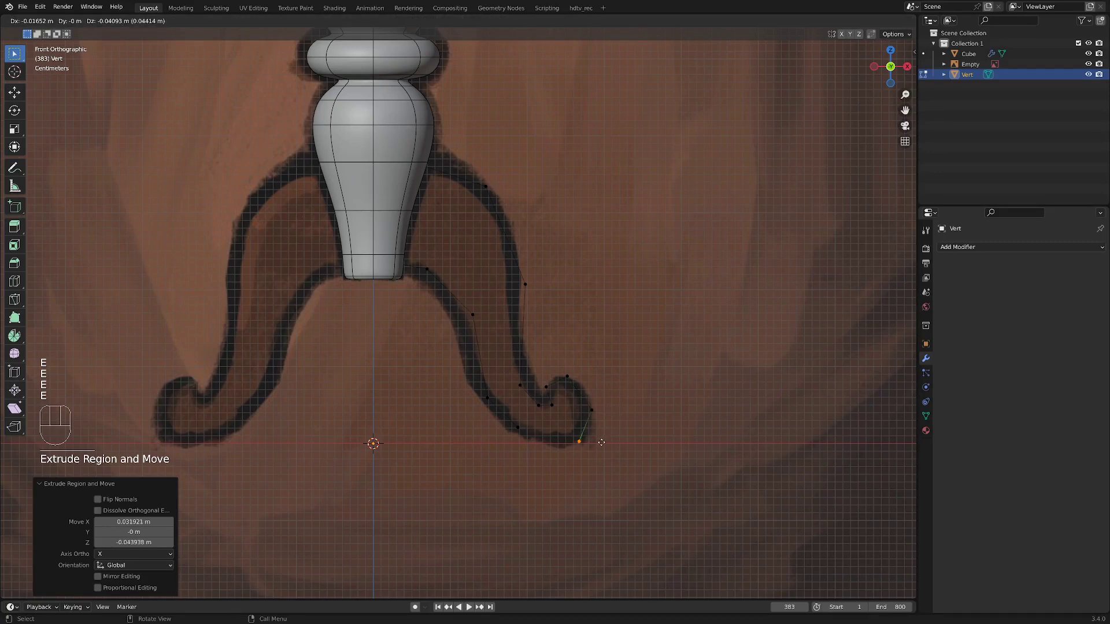
left_click(575, 443)
Fill quad faces between the leg's inner and outer contour edges from the ankle up to the column
scroll(560, 421, "up", 2)
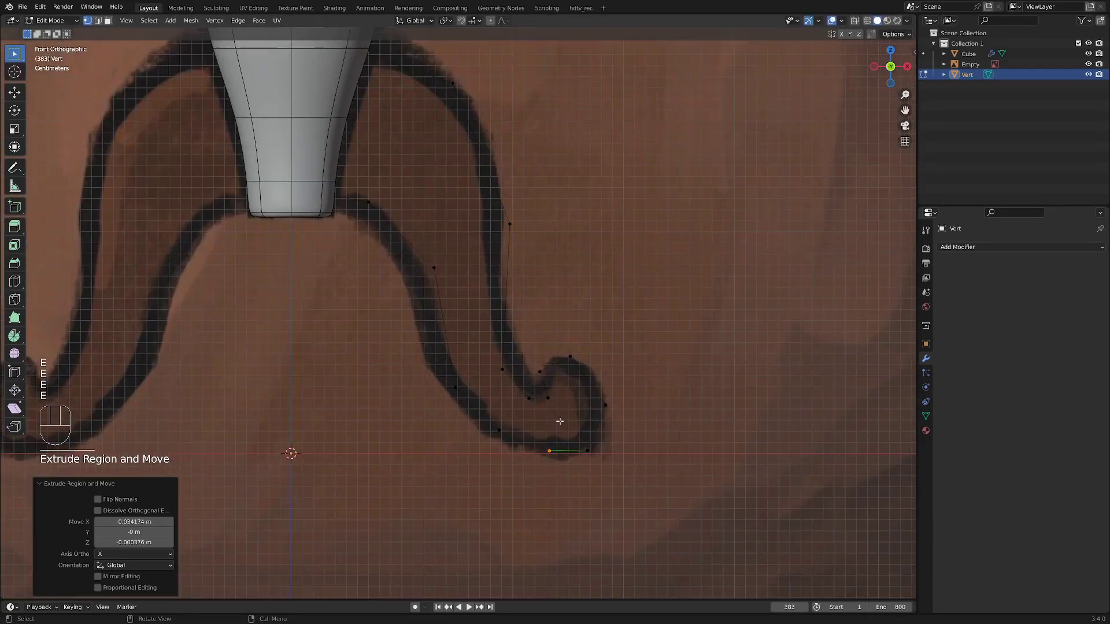
middle_click_drag(560, 432, 545, 407, "shift")
middle_click_drag(507, 373, 547, 399, "shift")
left_click(527, 429)
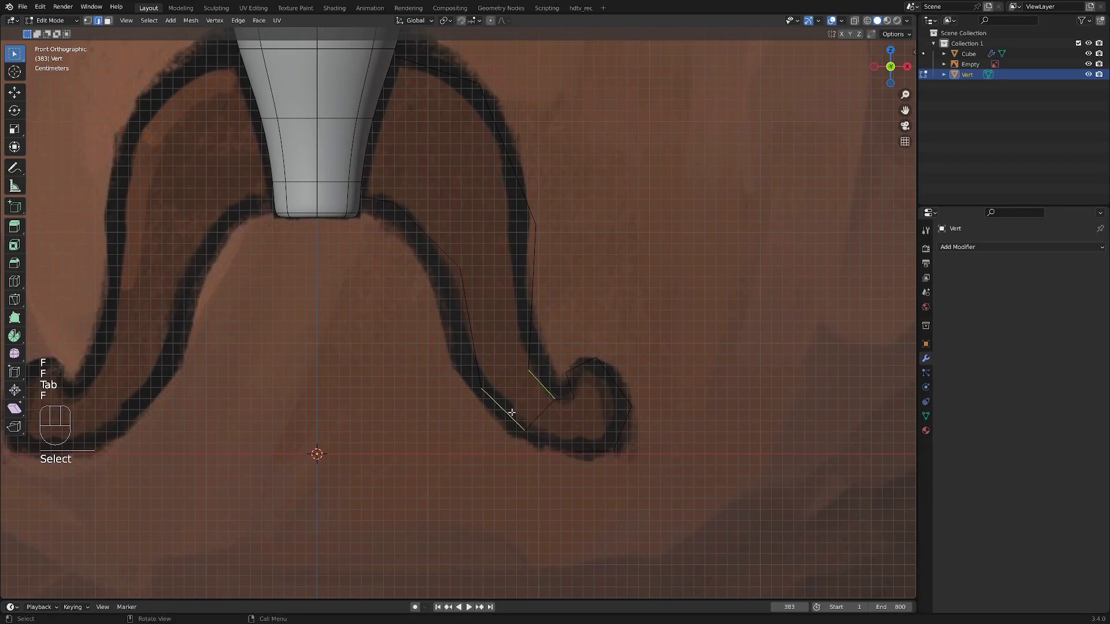
key("f")
scroll(514, 399, "down", 3)
key("f")
key("f")
key("f")
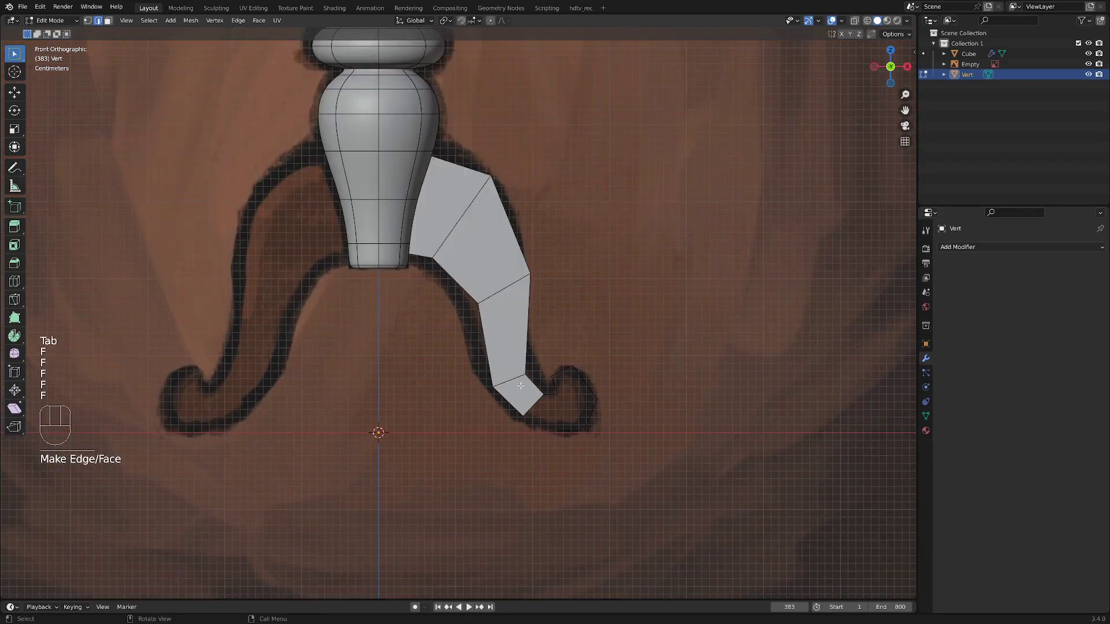
Fill the foot's outline with faces from the ankle around to the curled tip
scroll(549, 399, "up", 1)
left_click(543, 397)
scroll(556, 397, "up", 2)
key("Tab")
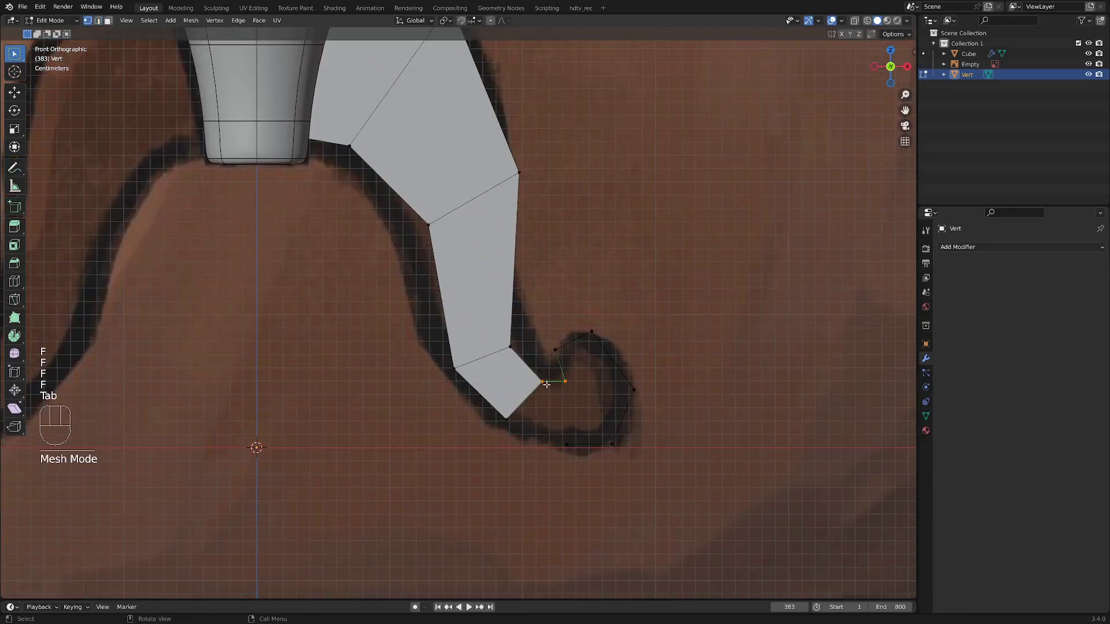
key("f")
key("Tab")
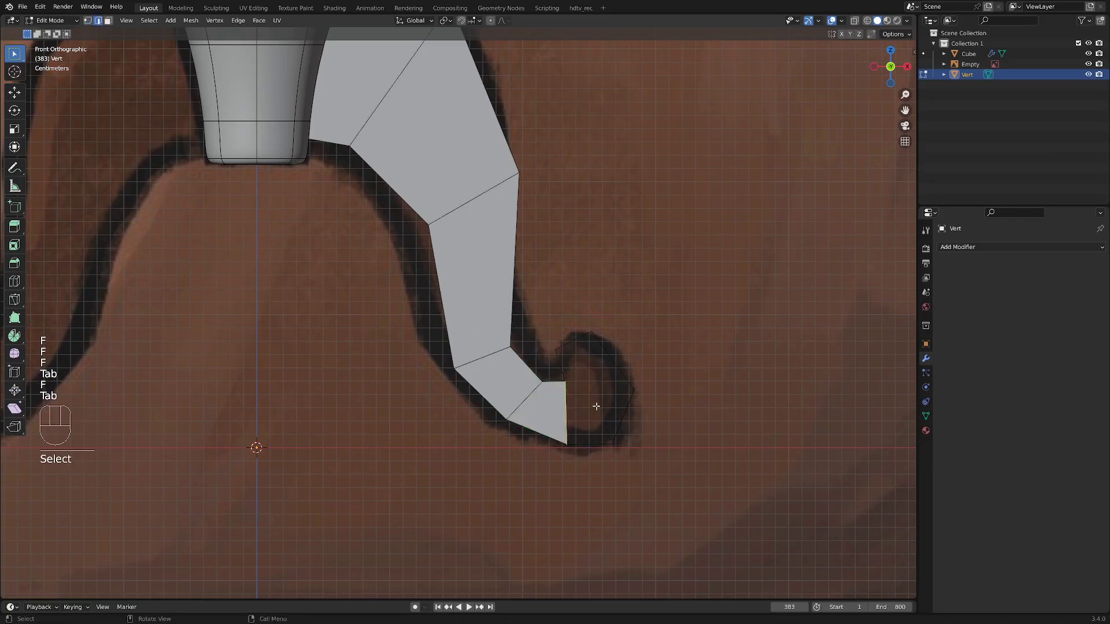
key("f")
key("f")
scroll(625, 388, "down", 2)
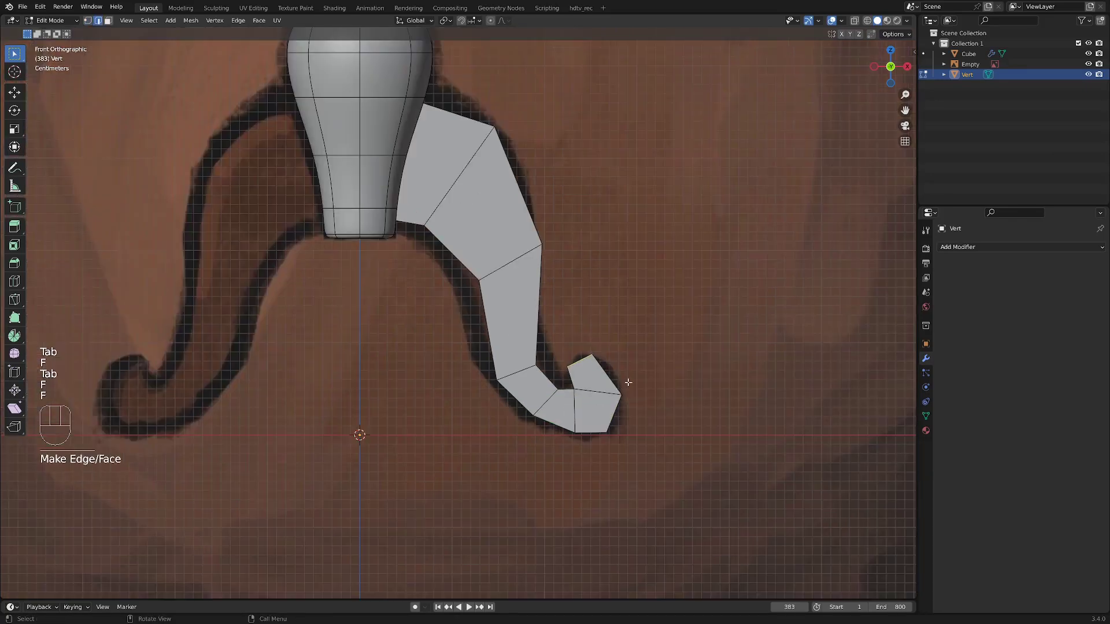
Move the vertices along the foot's underside and outer curl to match the painted outline
middle_click_drag(478, 376, 544, 392, "shift")
key("Tab")
key("g")
left_click(571, 420)
key("g")
left_click_drag(586, 419, 663, 439)
left_click(612, 451)
key("g")
left_click(667, 440)
left_click(666, 441)
key("g")
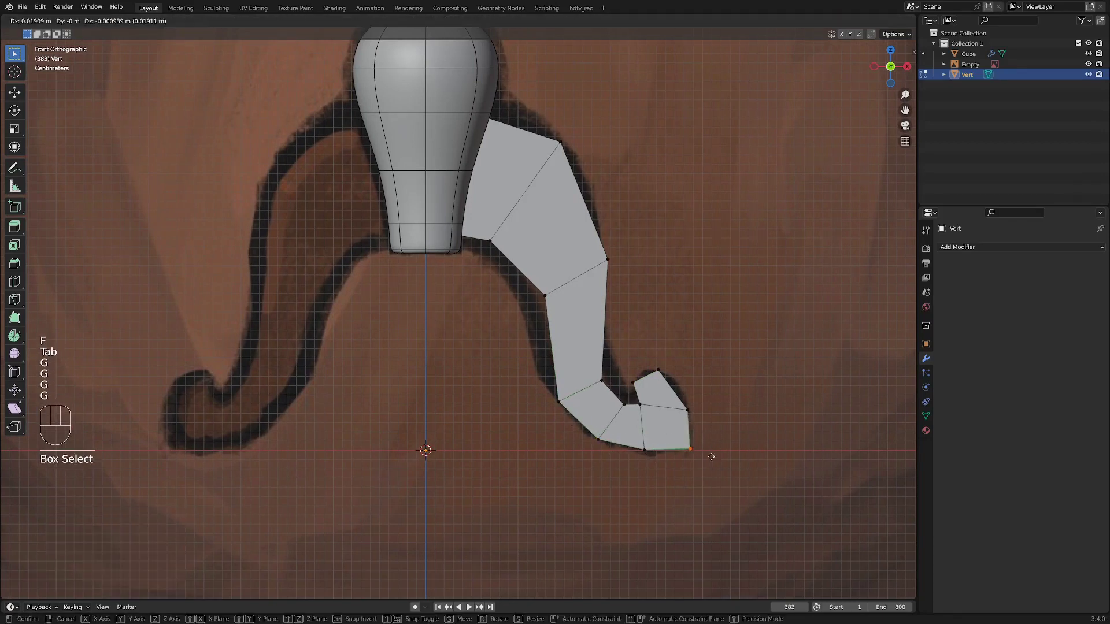
left_click(711, 456)
Reposition the knee vertices and the upper outer contour vertices of the leg to follow the reference outline
left_click_drag(526, 284, 555, 309)
key("g")
left_click(548, 308)
left_click_drag(580, 245, 617, 280)
key("g")
left_click(611, 270)
key("g")
left_click_drag(469, 102, 575, 161)
left_click(496, 109)
key("g")
left_click(570, 154)
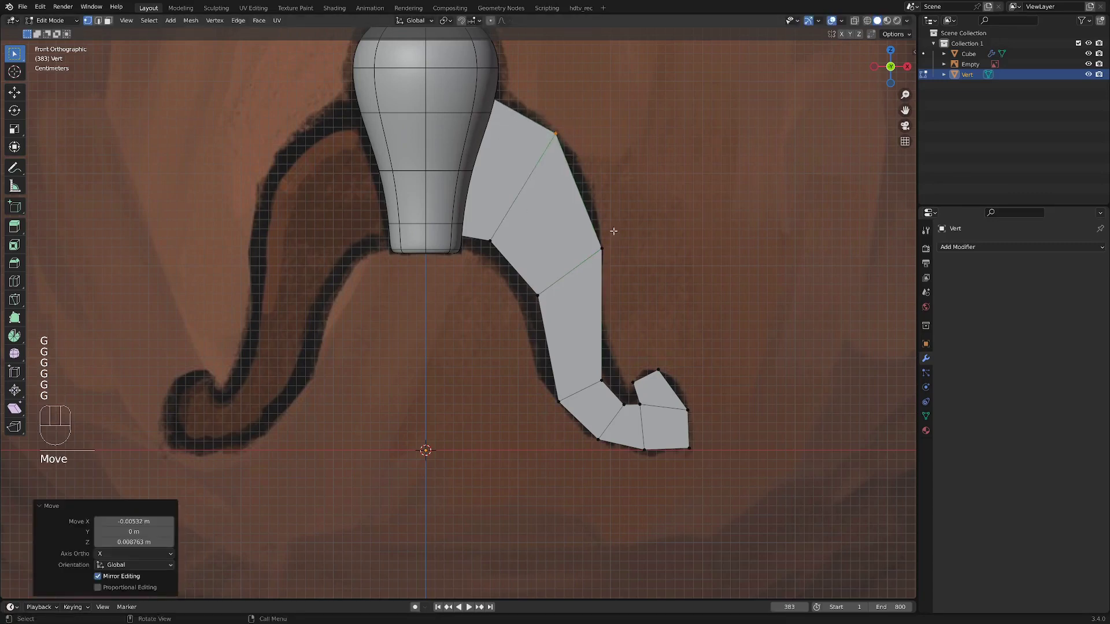
Add a Solidify modifier to the leg with offset 0 and thickness 0.039 m
middle_click_drag(583, 267, 752, 301)
left_click(982, 247)
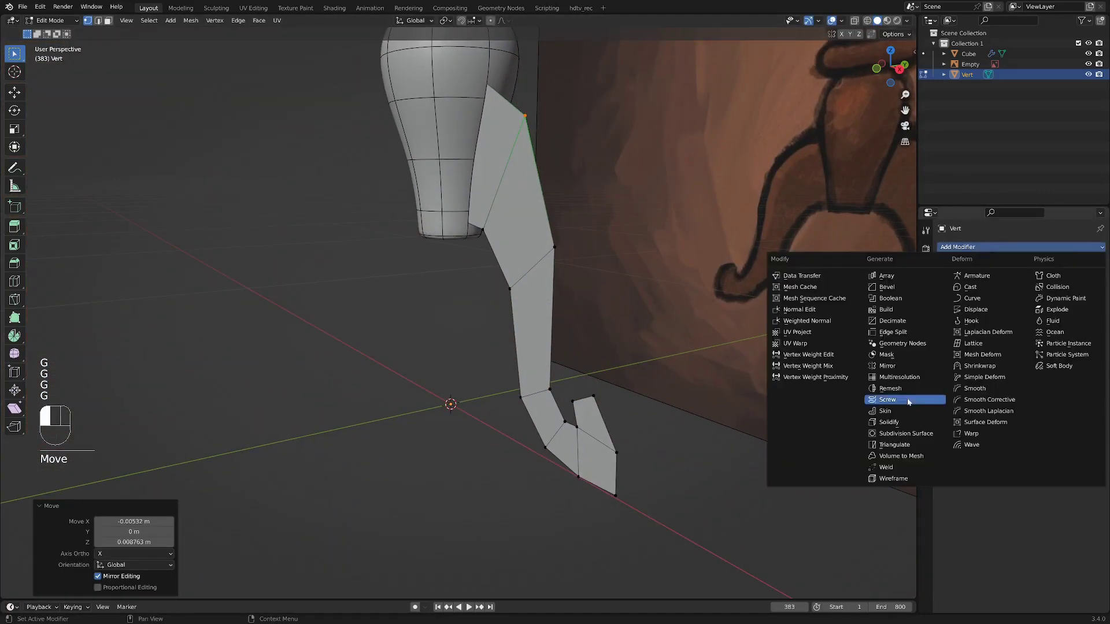
left_click(900, 424)
type("0")
key("Return")
mouse_move(1034, 315)
left_mouse_down()
mouse_move(1058, 315)
mouse_move(1043, 315)
left_mouse_up()
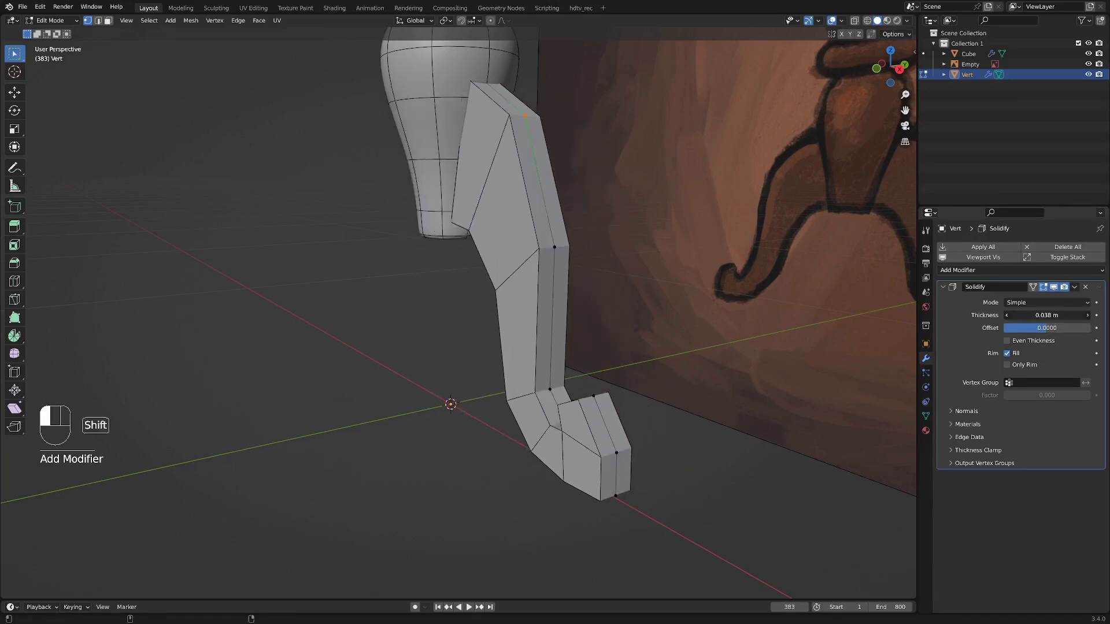
Add a level 2 Subdivision modifier to the leg and shade it smooth
key("ctrl+2")
middle_click_drag(622, 349, 665, 370)
key("d")
middle_click_drag(613, 343, 593, 367)
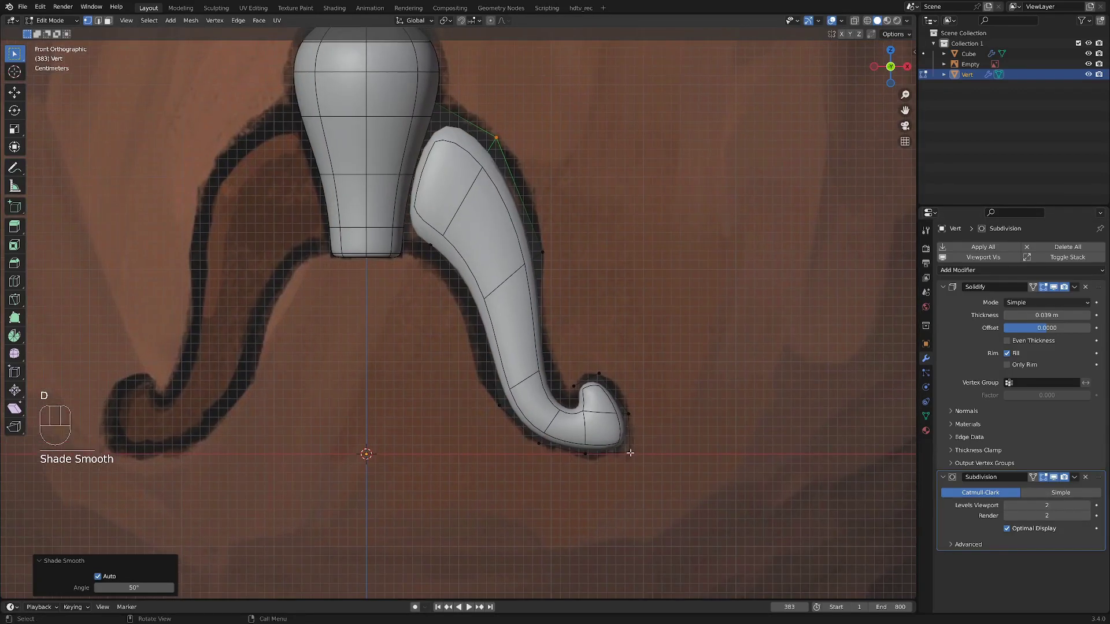
scroll(630, 454, "up", 1)
scroll(630, 450, "down", 1)
middle_click_drag(616, 404, 613, 476, "shift")
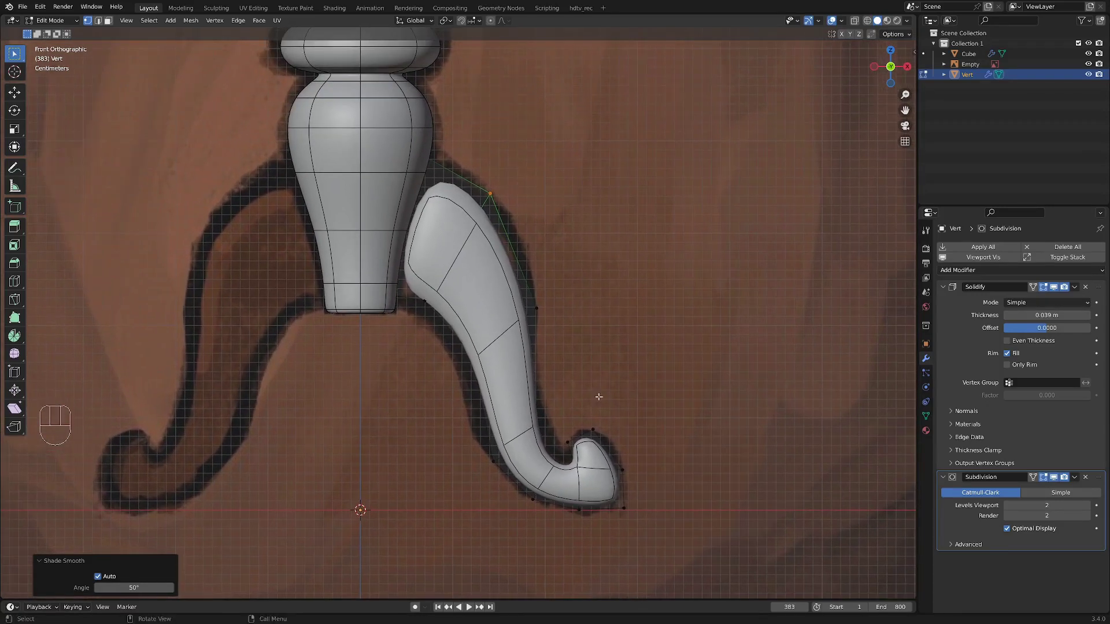
Hide the column and the reference image so only the leg is shown, and switch to edge selection
left_click(1088, 53)
middle_click_drag(488, 225, 692, 245, "shift")
left_click(1088, 64)
key("Tab")
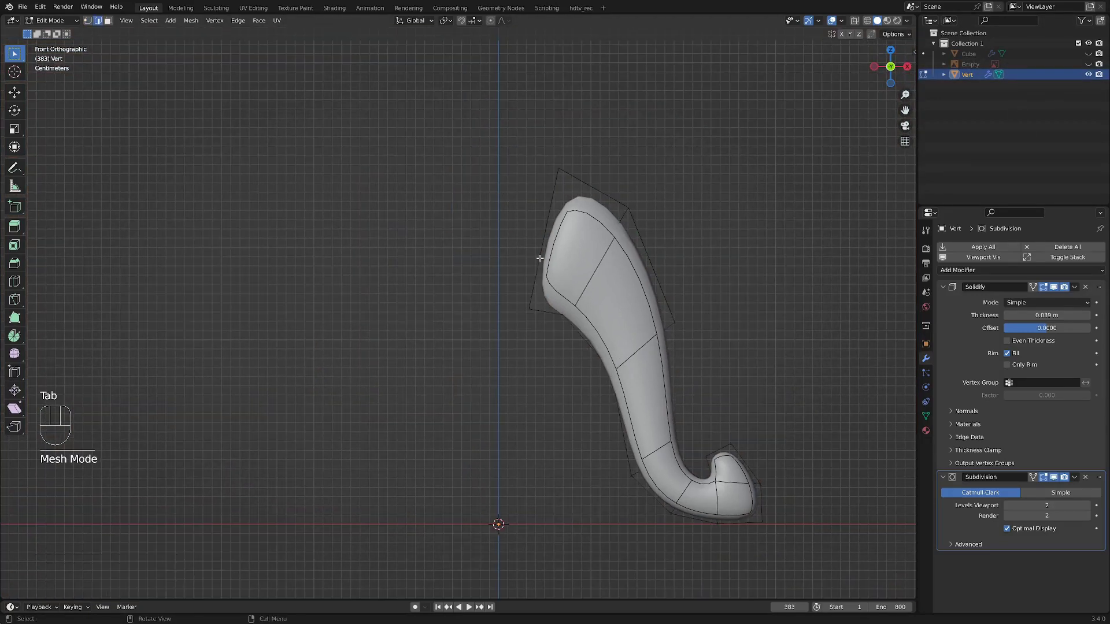
Extrude the leg's upper end edge toward the column axis, and rotate, move and scale the new edge
left_click(540, 256)
scroll(540, 254, "up", 1)
key("e")
left_click(580, 251)
key("r")
left_click(578, 198)
key("g")
left_click(579, 196)
key("s")
left_click(596, 197)
Move the extruded end edge farther toward the axis by about -0.061 m in X and 0.015 m in Z
left_click(735, 236)
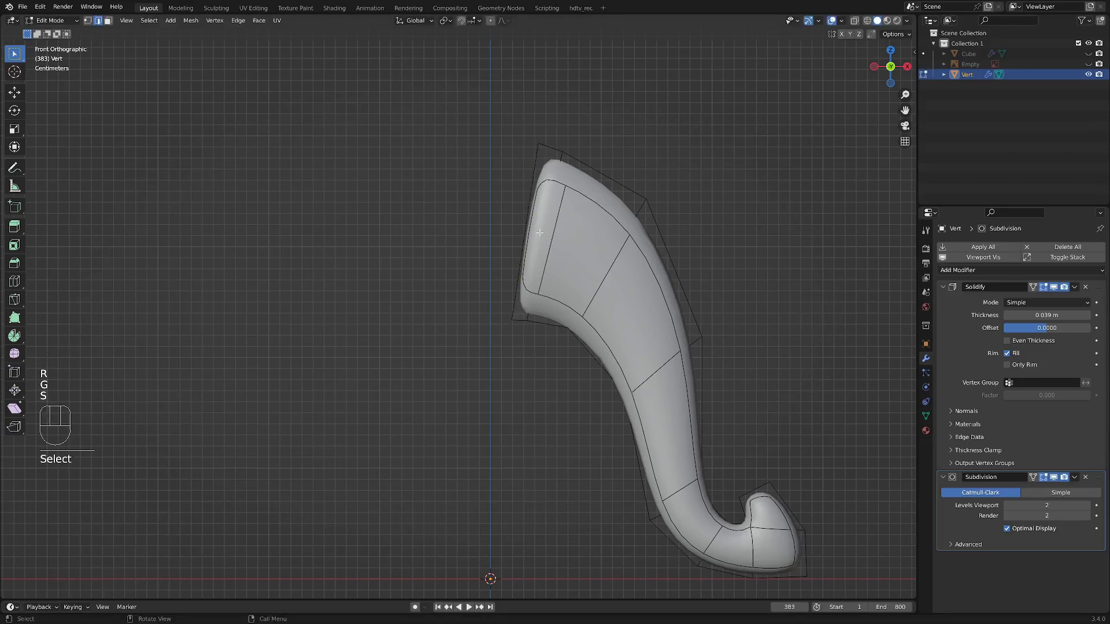
key("g")
left_click(758, 264)
middle_click_drag(720, 352, 665, 312, "shift")
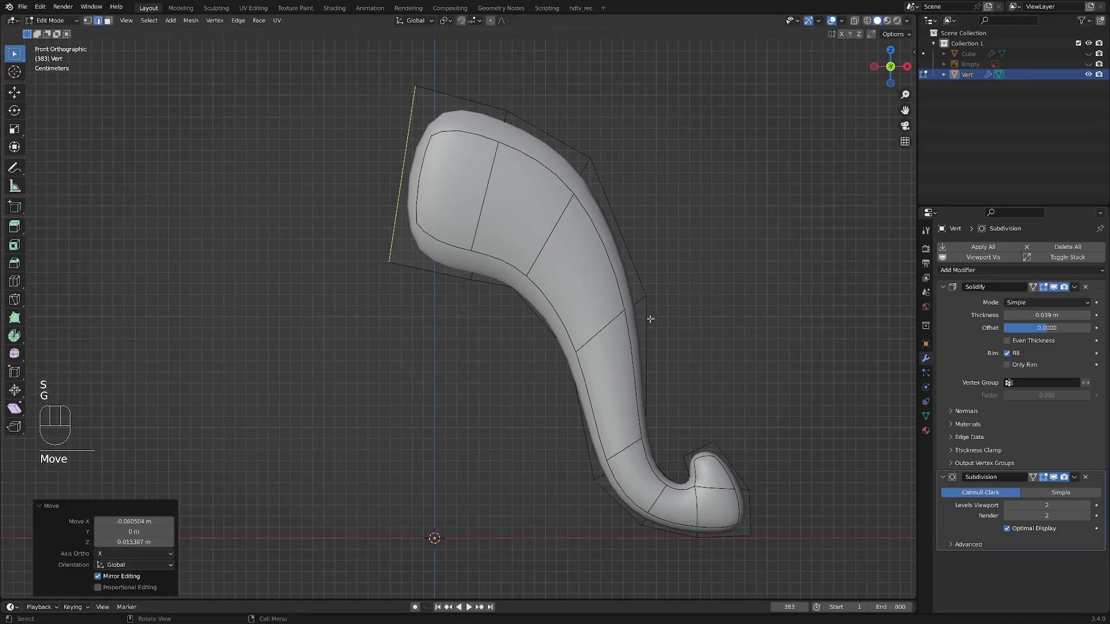
Inset all the leg's faces by about 0.021 m
key("a")
key("i")
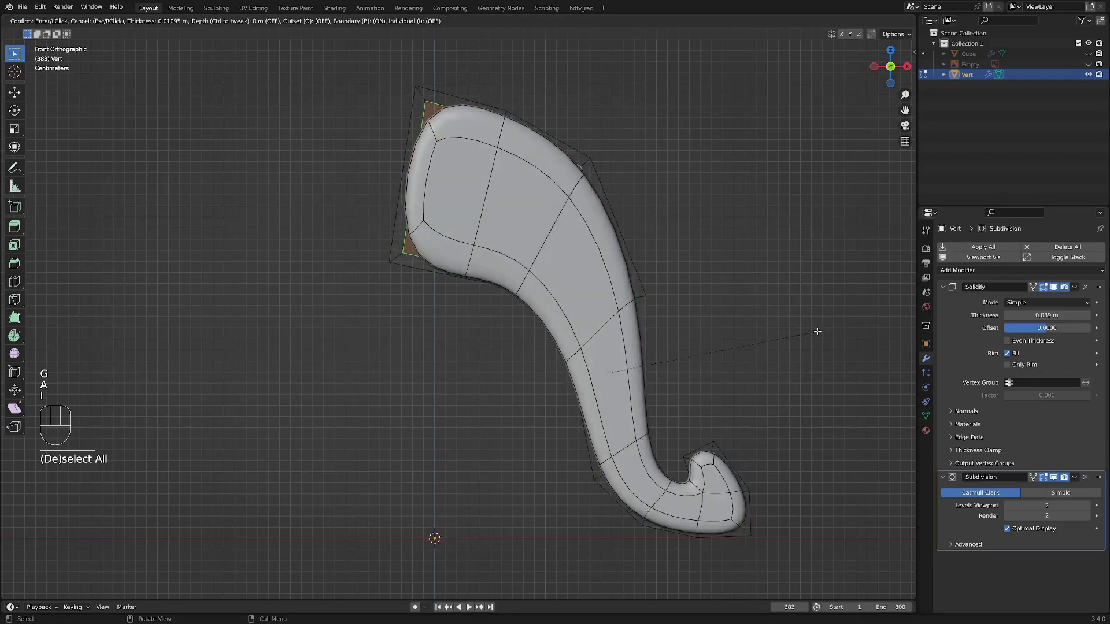
left_click(811, 336)
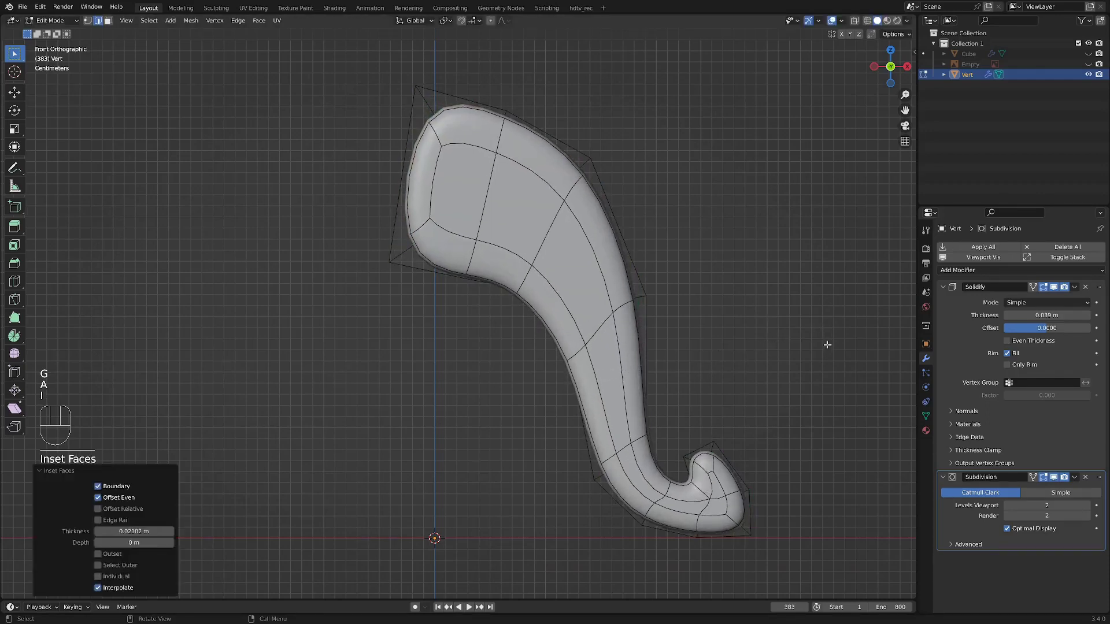
Turn off the viewport display of the Subdivision and Solidify modifiers to expose the leg's base mesh
left_click(1053, 477)
scroll(739, 509, "up", 1)
middle_click_drag(738, 512, 696, 426, "shift")
key("Tab")
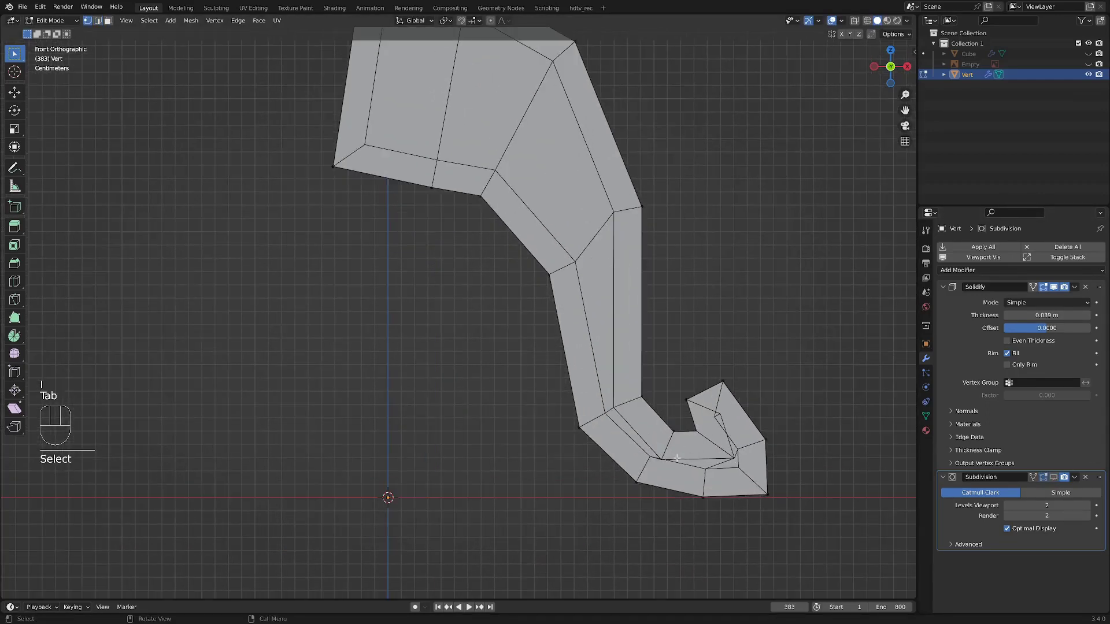
key("Tab")
key("Tab")
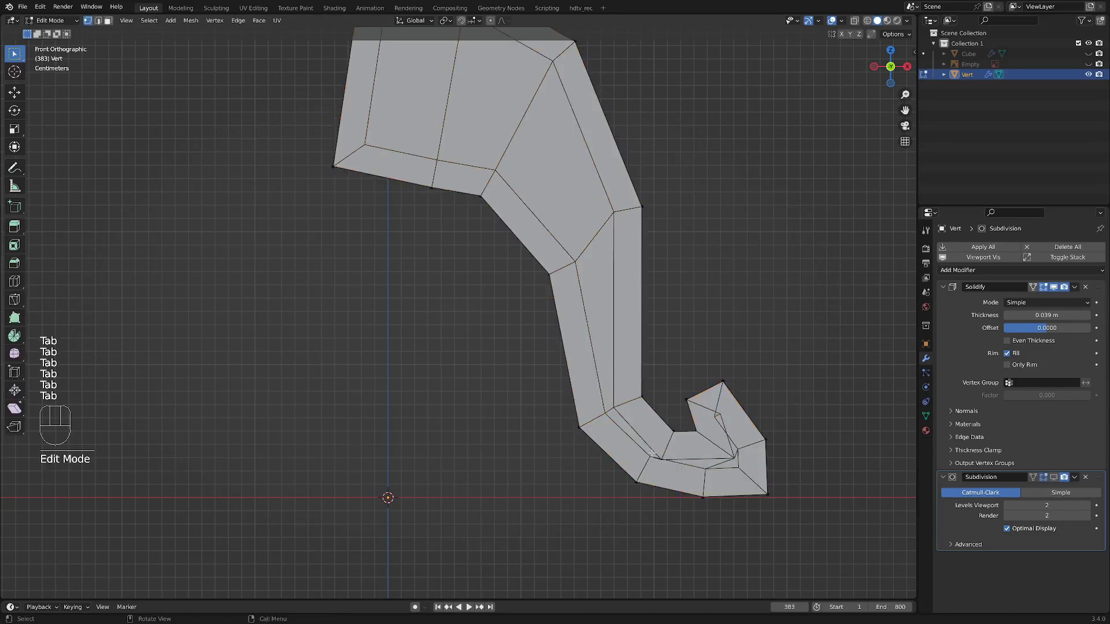
scroll(650, 479, "up", 2)
scroll(660, 475, "down", 1)
left_click(1054, 287)
scroll(651, 480, "up", 1)
Untangle the overlapping inset vertices around the foot's bend by moving them into the middle of the foot
left_click(670, 450)
key("g")
left_click(679, 438)
left_click(730, 463)
key("g")
left_click(733, 468)
left_click(766, 449)
key("g")
left_click(724, 457)
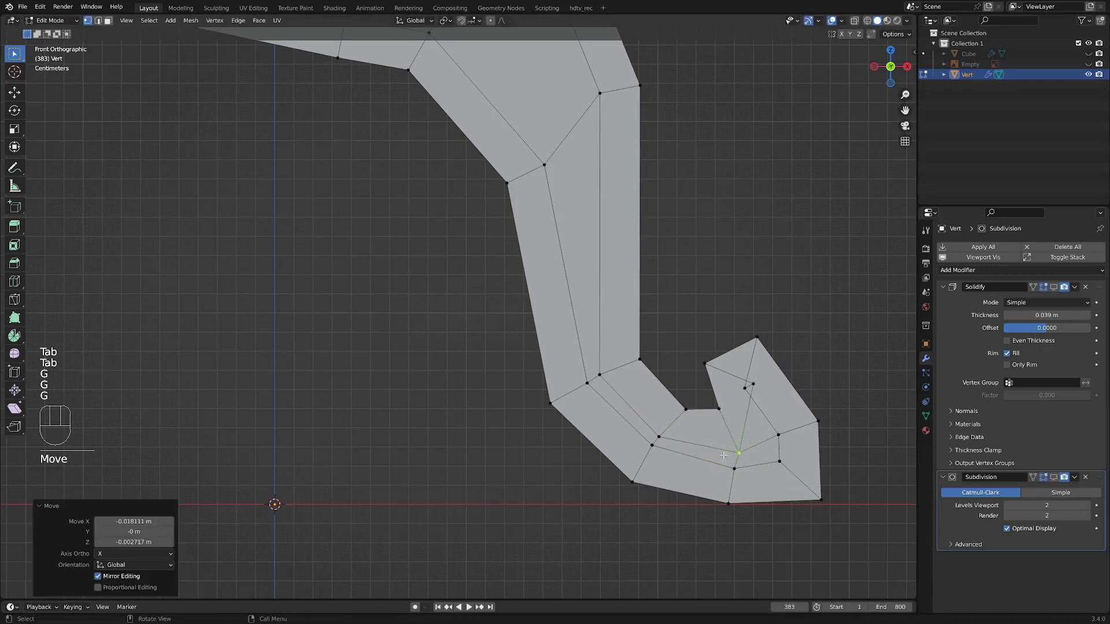
Reposition the inset vertices in the curled tip and heel to form a narrow, even strip inside the foot
left_click(751, 388)
left_click(742, 389)
left_click(743, 389)
key("g")
left_click(753, 383)
left_click(740, 454)
key("g")
left_click(749, 452)
left_click(778, 436)
left_click(775, 462)
key("g")
left_click(761, 463)
left_click(735, 469)
key("g")
left_click(747, 465)
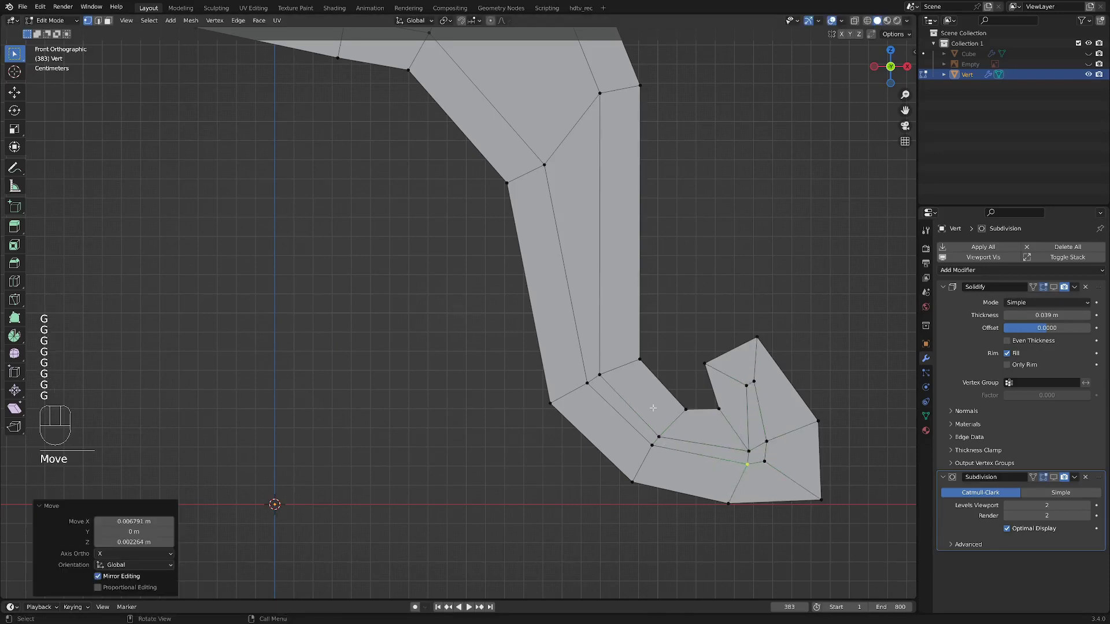
Move the two inset vertices at the knee closer together along the leg's centre
scroll(636, 383, "down", 3)
left_click(585, 261)
key("g")
left_click(589, 245)
left_click(615, 220)
key("g")
left_click(601, 230)
scroll(610, 254, "down", 1)
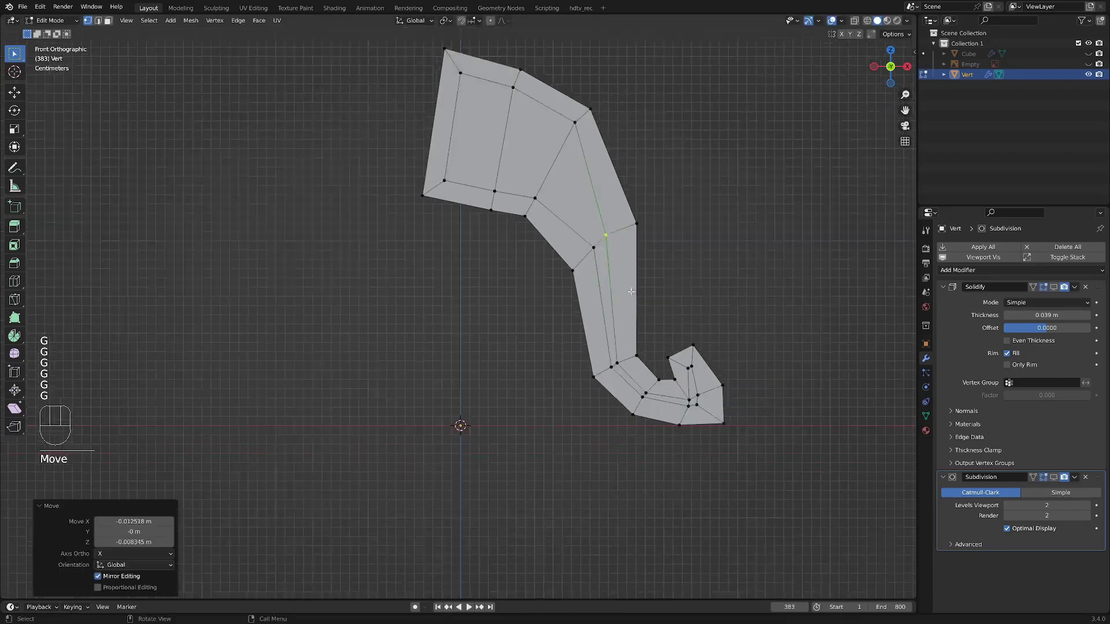
Shift the inset vertices of the upper leg inward to narrow the central strip toward the column end
scroll(552, 107, "up", 2)
left_click(564, 190)
key("g")
left_click(572, 175)
left_click(528, 243)
key("g")
left_click(546, 208)
left_click(572, 166)
key("g")
left_click(568, 178)
left_click(498, 88)
key("g")
left_click(492, 130)
Rip the mesh along the edge loop near the leg's upper end and delete the detached end section
scroll(485, 146, "down", 3)
key("Tab")
left_click(489, 153, "alt")
key("v")
left_click(423, 164)
key("l")
key("x")
left_click(448, 155)
Slide the lower inner vertex up along the leg's open end edge by a factor of about 0.47
scroll(443, 155, "up", 2)
middle_click_drag(570, 185, 547, 220, "shift")
key("Tab")
left_click(499, 222)
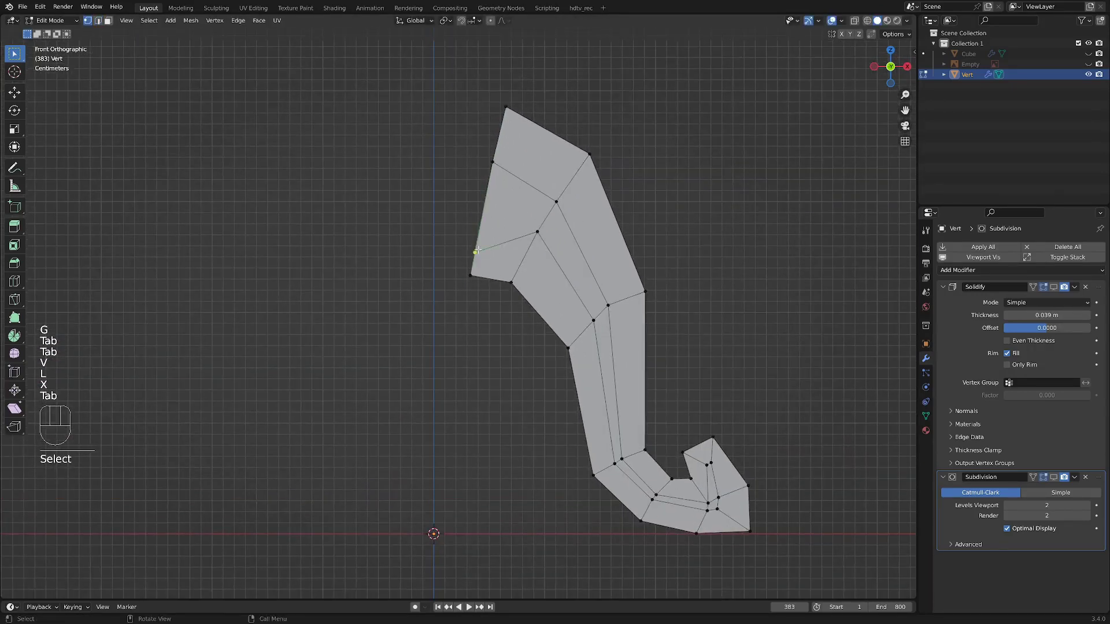
left_click(480, 250)
key("g")
key("g")
key("g")
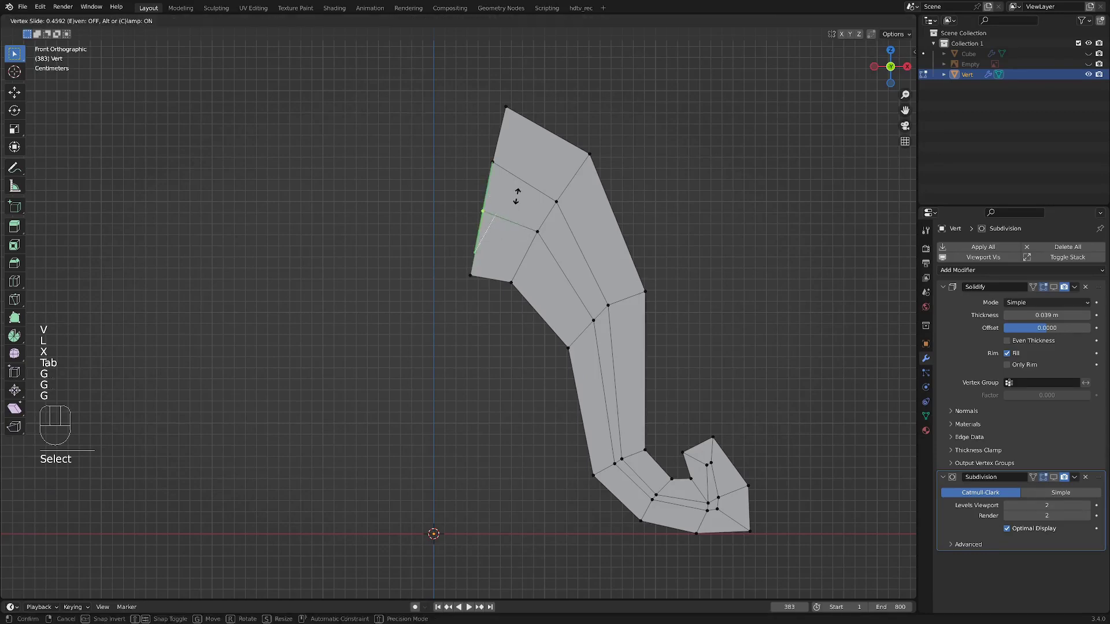
left_click(500, 181)
Add a loop cut across the leg's upper end at a factor of about -0.455 and nudge its lowest vertex upward
scroll(660, 351, "up", 1)
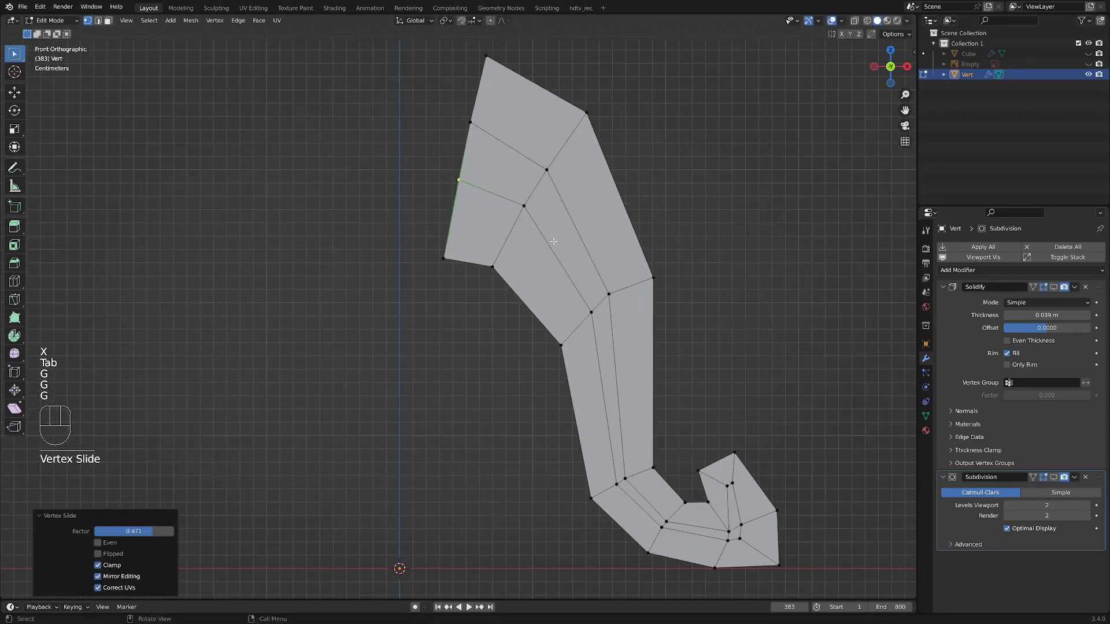
left_click(493, 192)
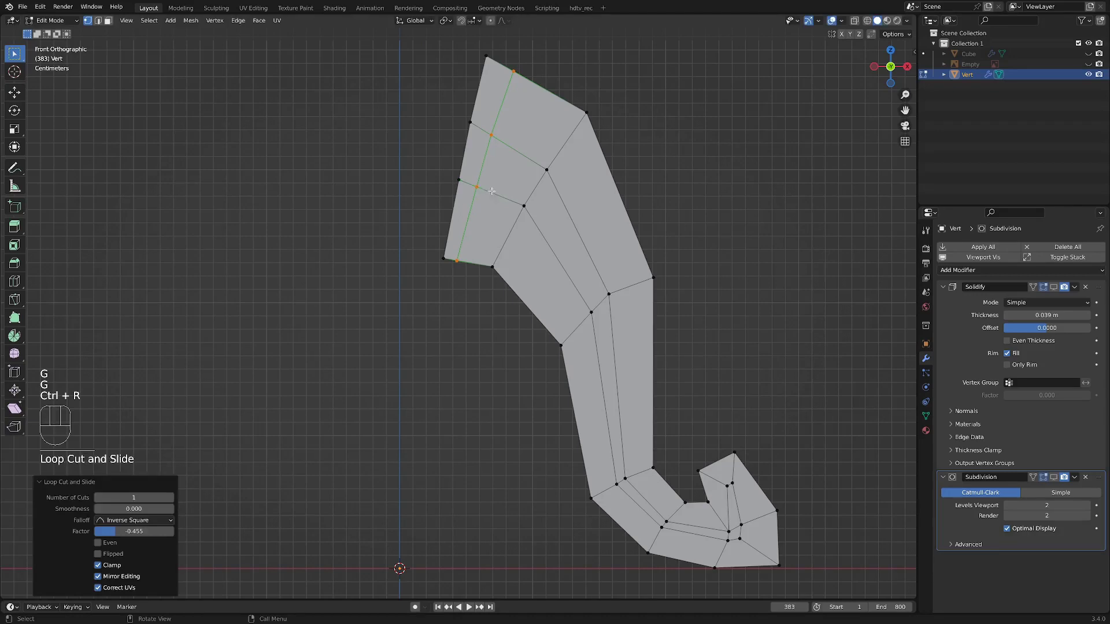
left_click(460, 257)
key("g")
left_click(464, 253)
scroll(578, 306, "down", 1)
scroll(581, 278, "up", 1)
scroll(593, 278, "down", 1)
left_click(713, 307)
Lower the two inner vertices in the foot's curled tip and shift the notch vertex slightly inward
scroll(710, 462, "up", 2)
middle_click_drag(709, 462, 679, 377, "shift")
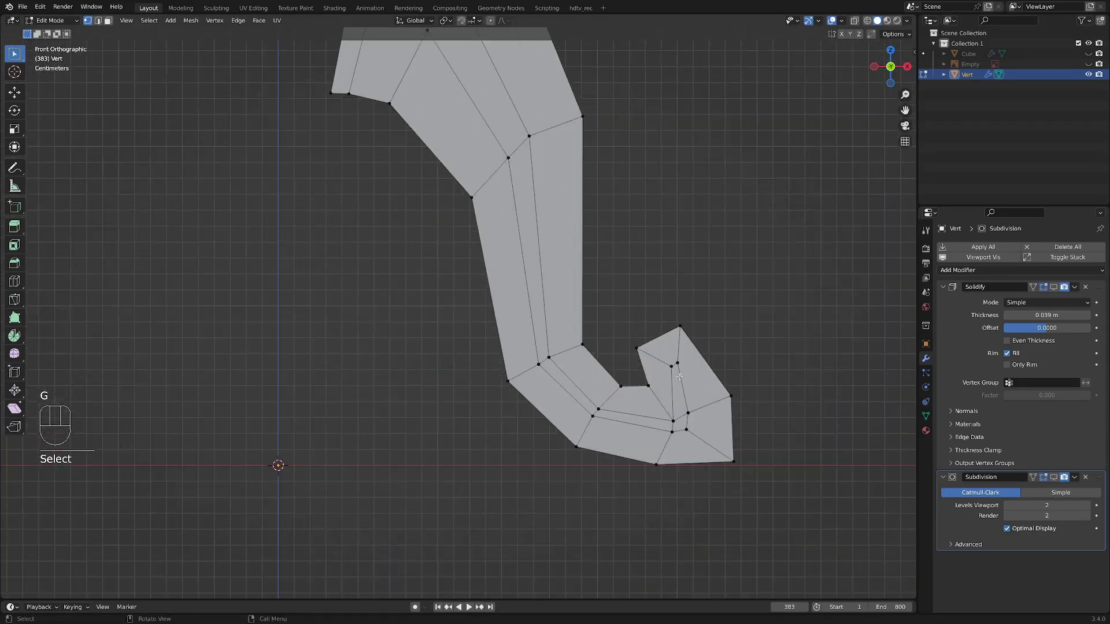
key("g")
left_click(725, 375)
left_click(678, 364)
key("g")
left_click(679, 374)
left_click(645, 386)
key("g")
left_click(640, 388)
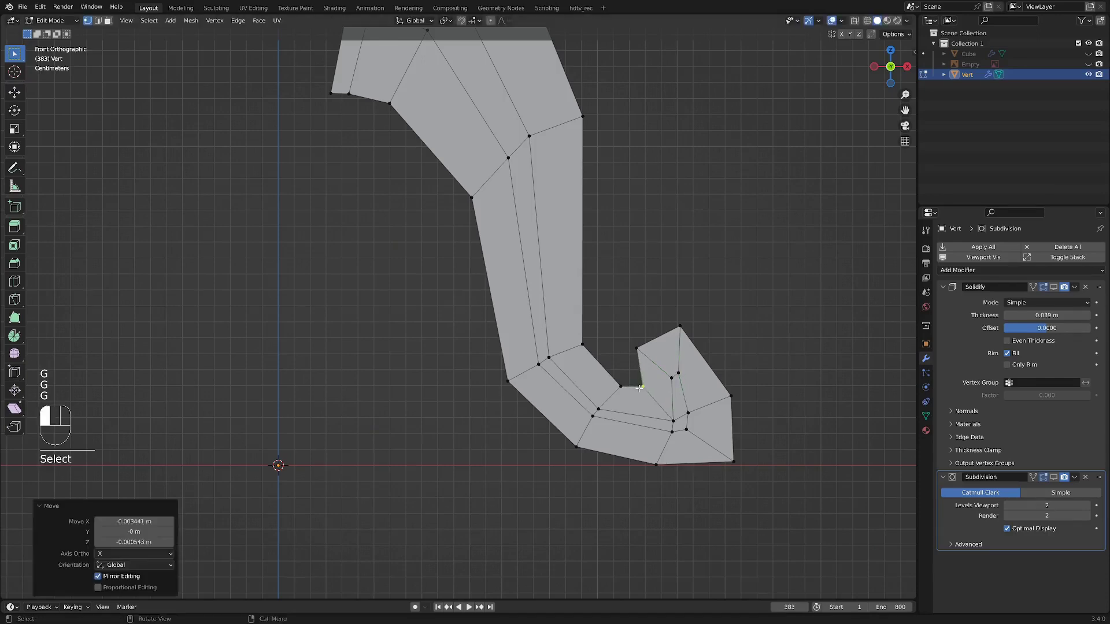
Return to Object Mode and turn on the Subdivision modifier's viewport display to preview the smoothed leg
scroll(717, 378, "down", 2)
middle_click_drag(764, 369, 772, 379, "shift")
middle_click_drag(579, 381, 681, 359)
key("Tab")
left_click_drag(1054, 478, 1054, 477)
left_click(1054, 477)
middle_click_drag(651, 369, 593, 359)
scroll(593, 359, "up", 1)
middle_click_drag(498, 351, 584, 359)
Add a Smooth modifier above Subdivision with a repeat of 2 and hide Subdivision in the viewport
left_click(1005, 270)
left_click(988, 414)
left_click_drag(1098, 560, 1093, 474)
middle_click_drag(585, 328, 698, 399)
left_click(1057, 548)
middle_click_drag(535, 340, 420, 341)
scroll(454, 340, "up", 1)
left_click_drag(1049, 518, 1064, 517, "shift")
middle_click_drag(492, 364, 520, 361)
Add a Displace modifier to the leg between Smooth and Subdivision and set its strength to 0.01
left_click(983, 270)
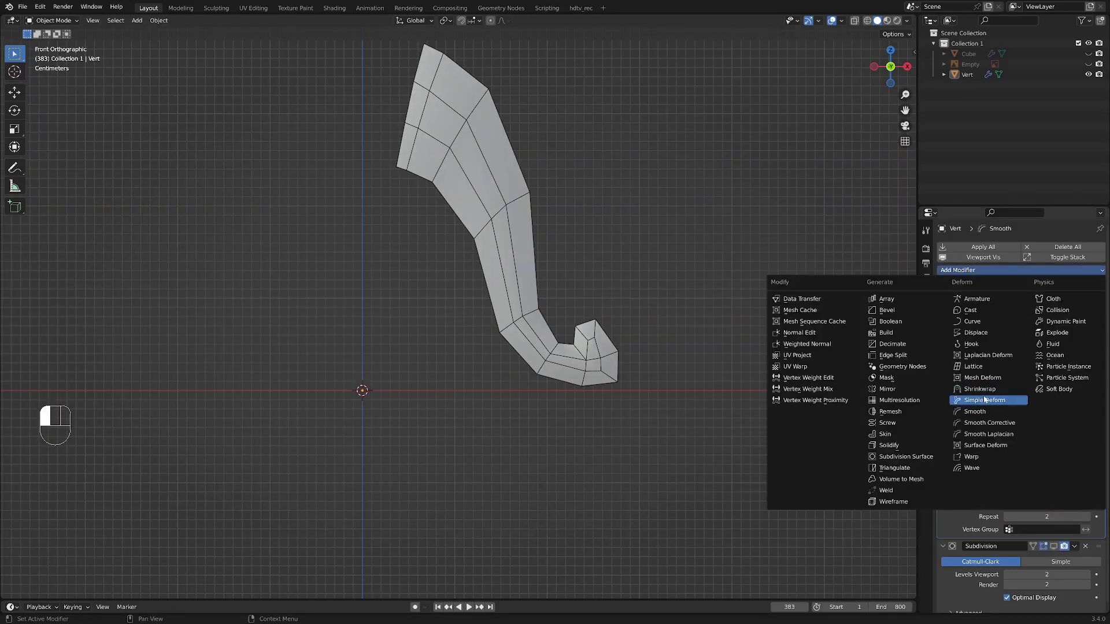
left_click(983, 336)
left_click(942, 477)
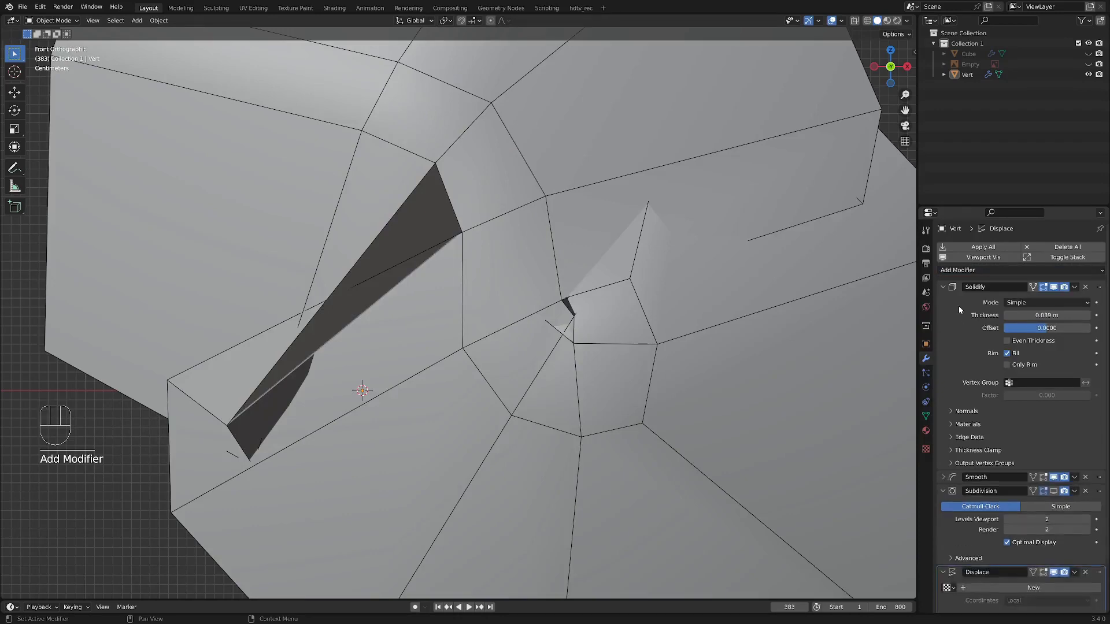
left_click(944, 287)
left_click_drag(1098, 396, 1087, 318)
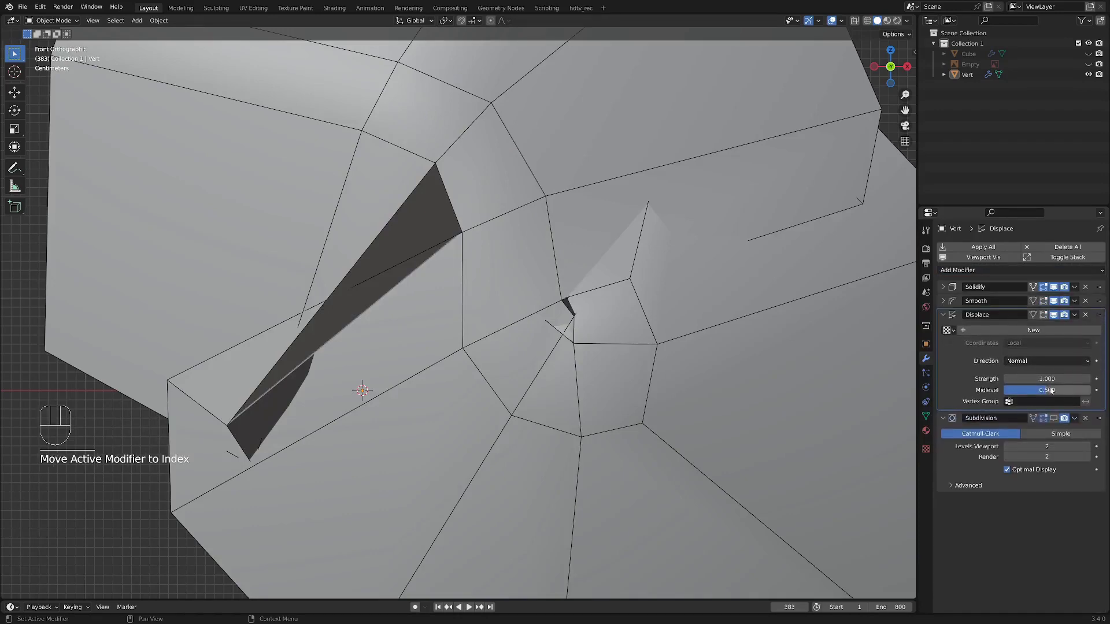
type("0.01")
key("Return")
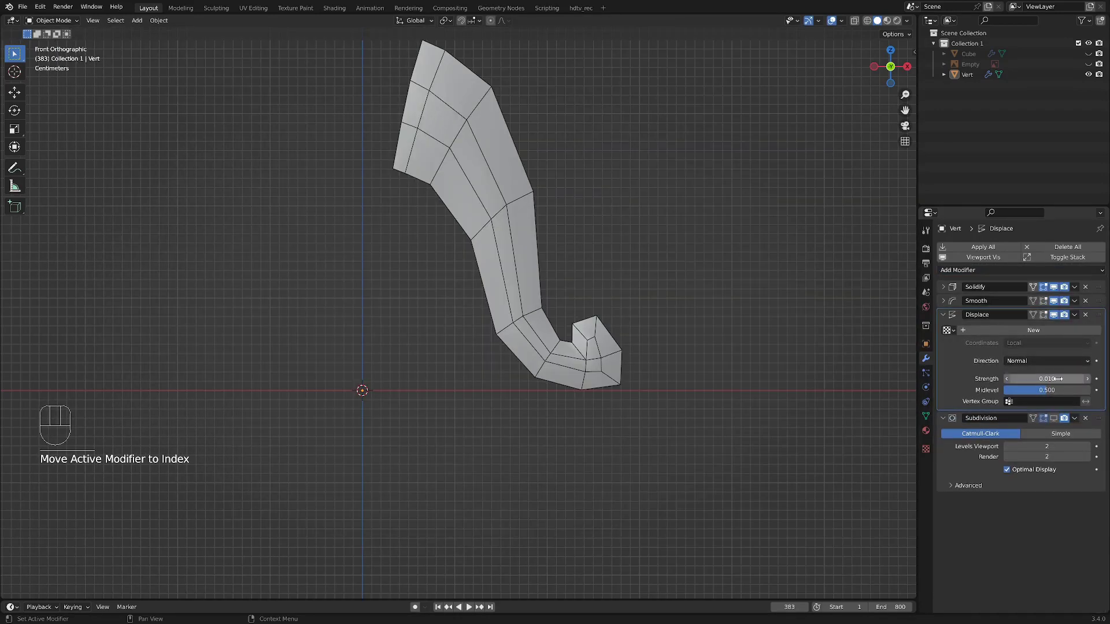
Compare the leg with Displace off and on, collapse that modifier, and turn Subdivision's viewport display back on
middle_click_drag(656, 366, 583, 377)
left_click(1053, 315)
left_click(1053, 315)
middle_click_drag(979, 331, 1038, 318)
left_click(943, 315)
left_click(1053, 329)
middle_click_drag(512, 286, 542, 347)
scroll(540, 289, "down", 1)
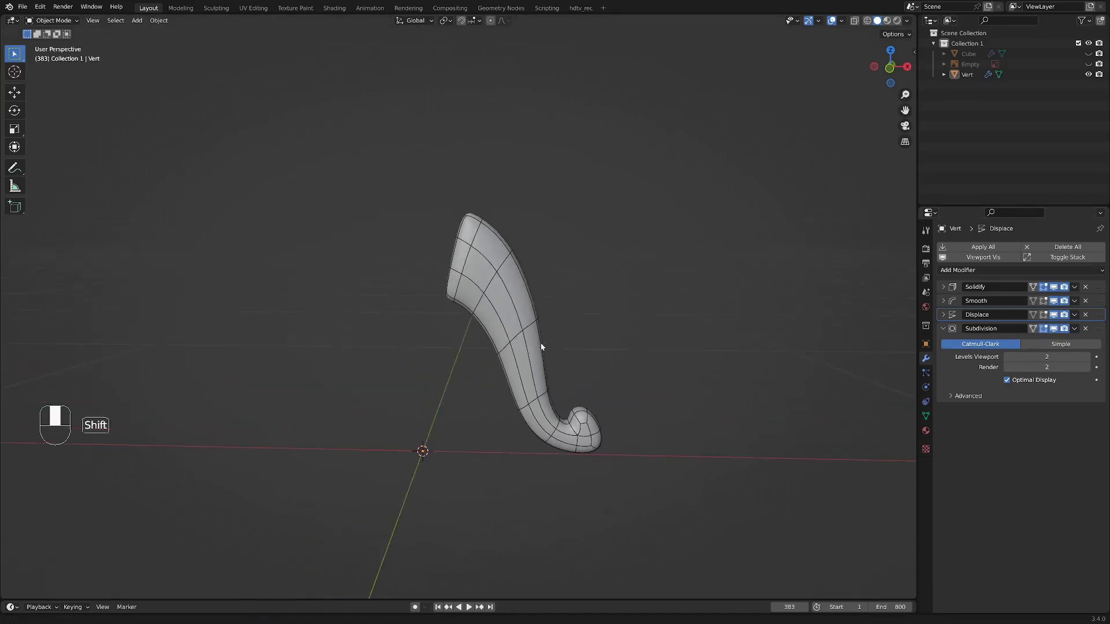
Unhide the turned centre column so it shows together with the leg
left_click(1089, 64)
left_click(1089, 64)
left_click(1089, 54)
middle_click_drag(612, 247, 592, 276)
left_click(549, 315)
middle_click_drag(545, 202, 556, 245, "shift")
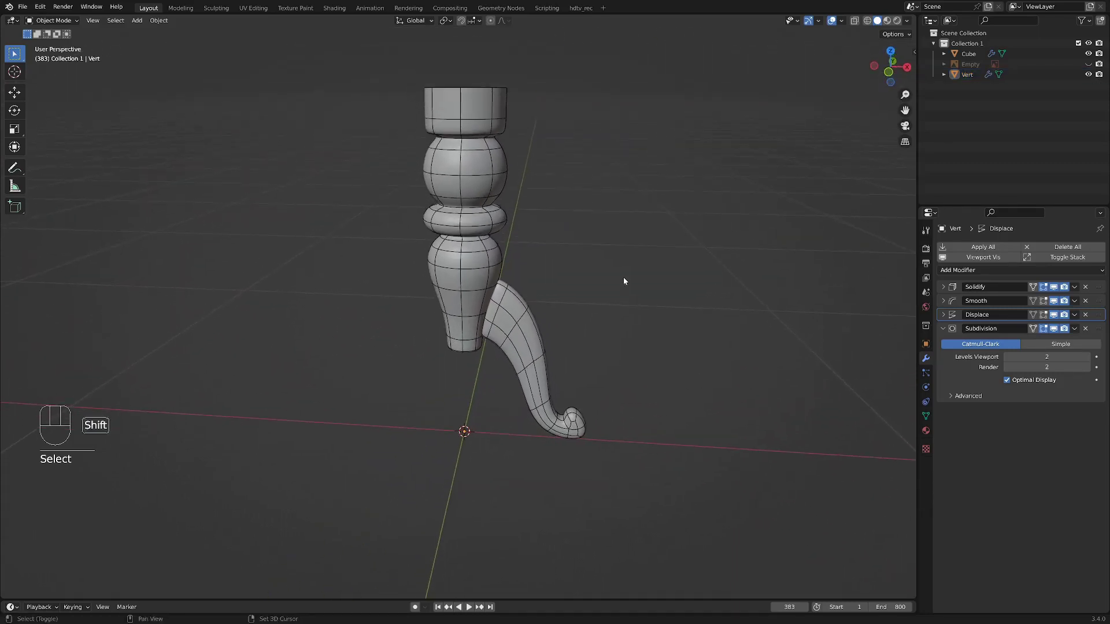
Add a plain axes empty at the world origin and reduce its display size to 0.13 m
key("shift+a")
mouse_move(627, 379)
left_click(684, 380)
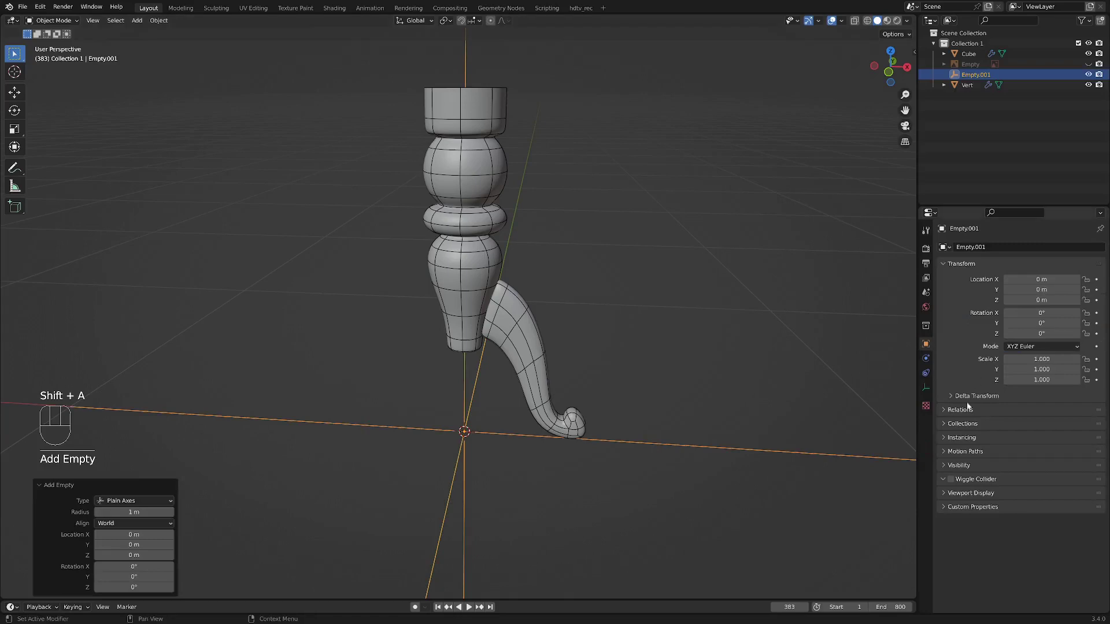
left_click(926, 387)
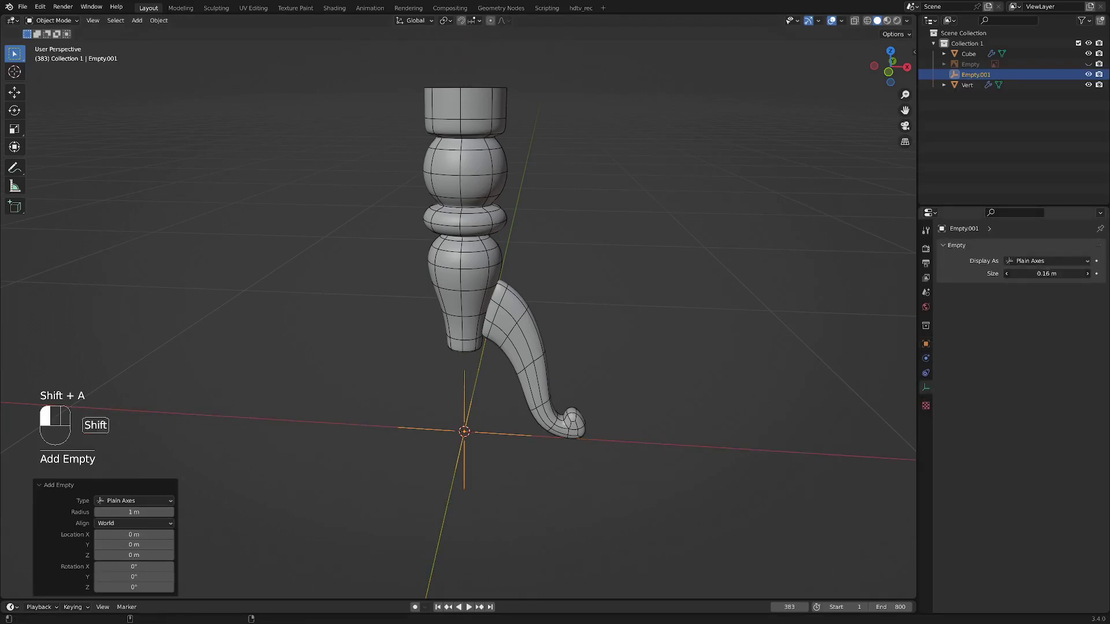
middle_click_drag(696, 395, 682, 399)
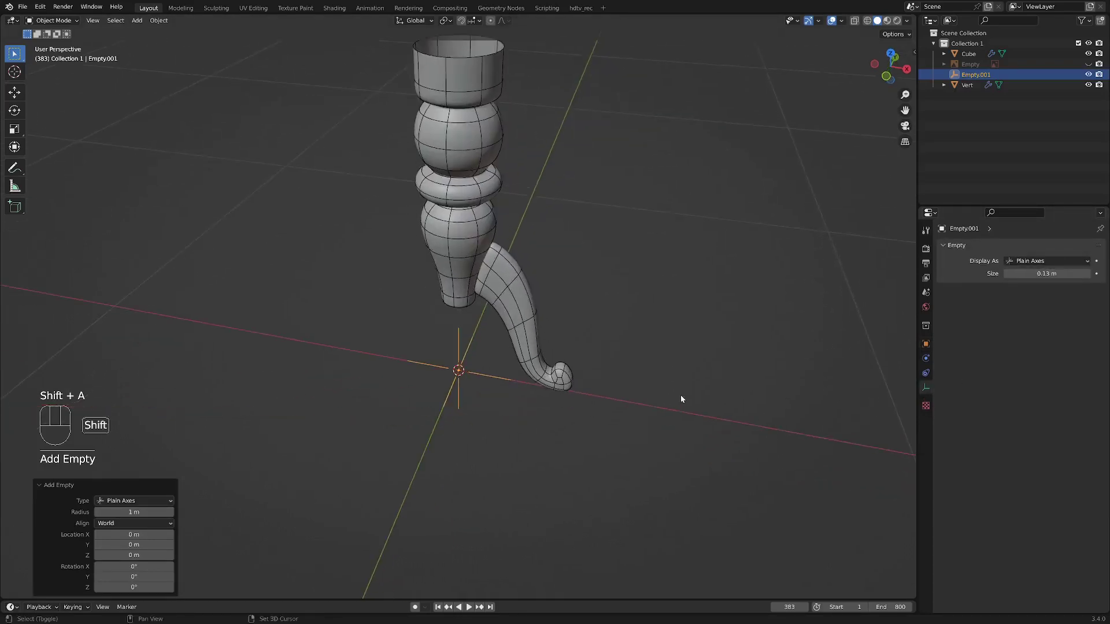
left_click(926, 344)
Add an Array modifier to the leg and place it above Subdivision in the stack
left_click(518, 325)
left_click(926, 359)
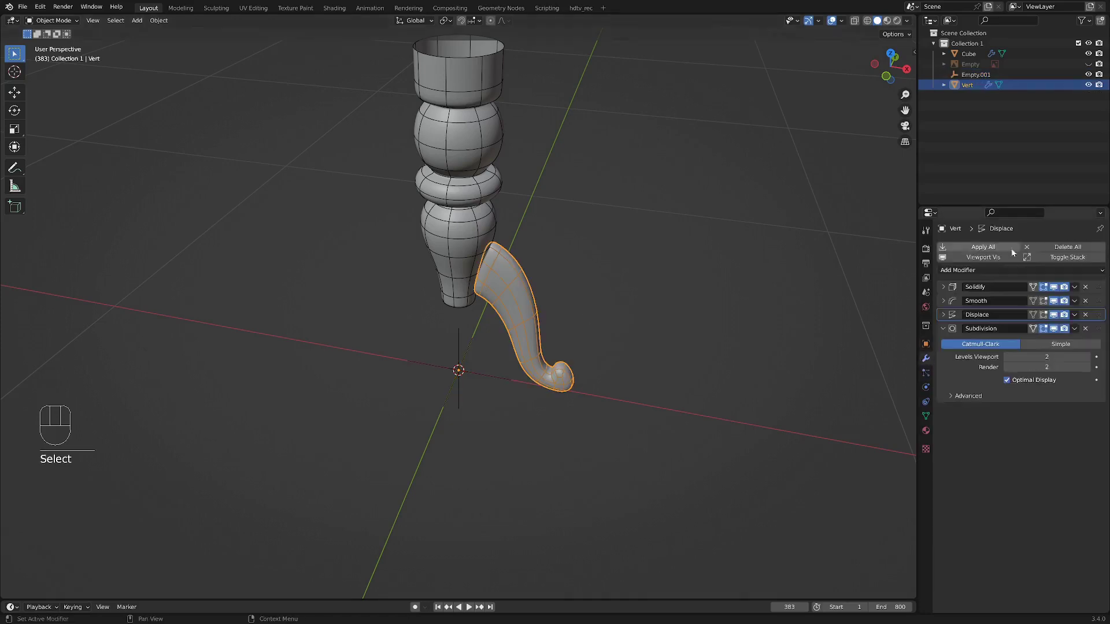
left_click(990, 269)
left_click(886, 298)
left_click_drag(1098, 411, 1027, 367)
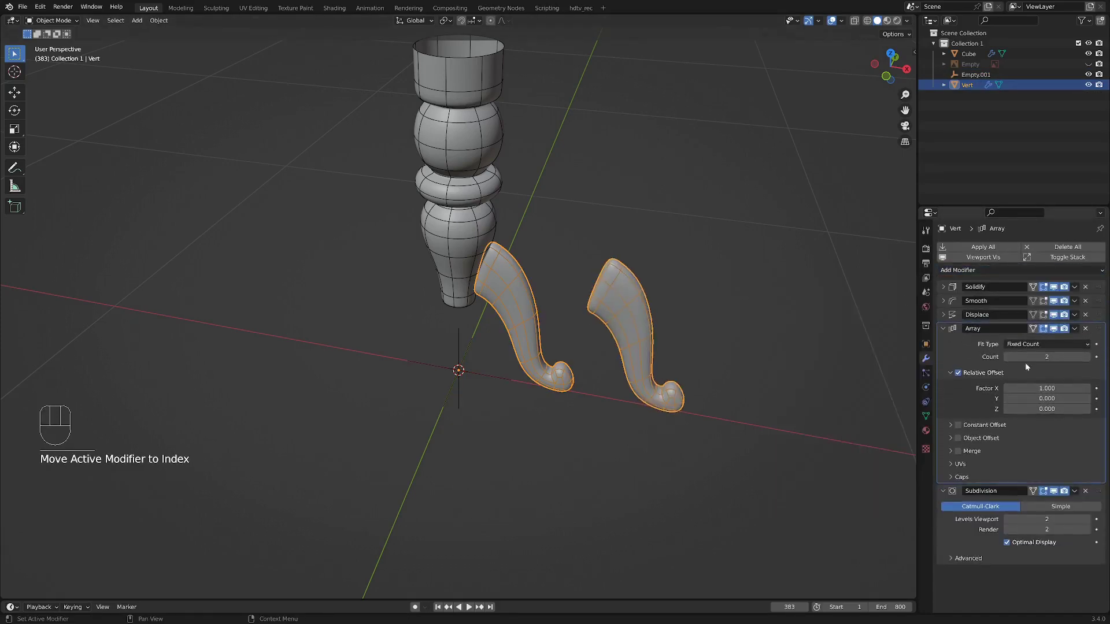
Switch the leg's Array from relative offset to object offset, using Empty.001 as the offset object
left_click(957, 374)
left_click(959, 438)
left_click(952, 438)
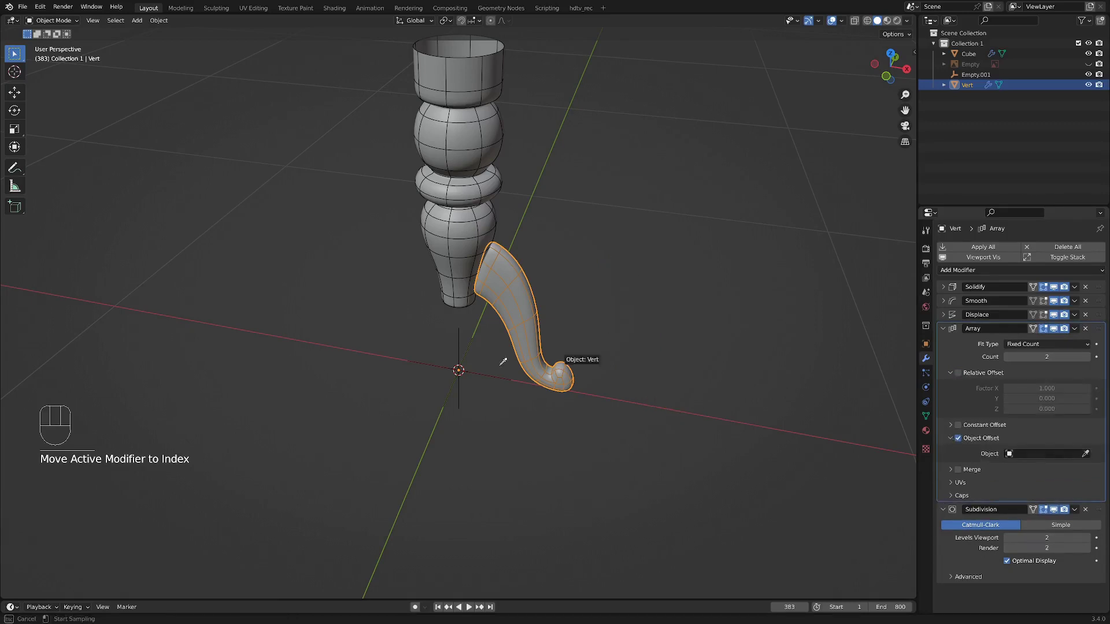
middle_click_drag(593, 322, 595, 305)
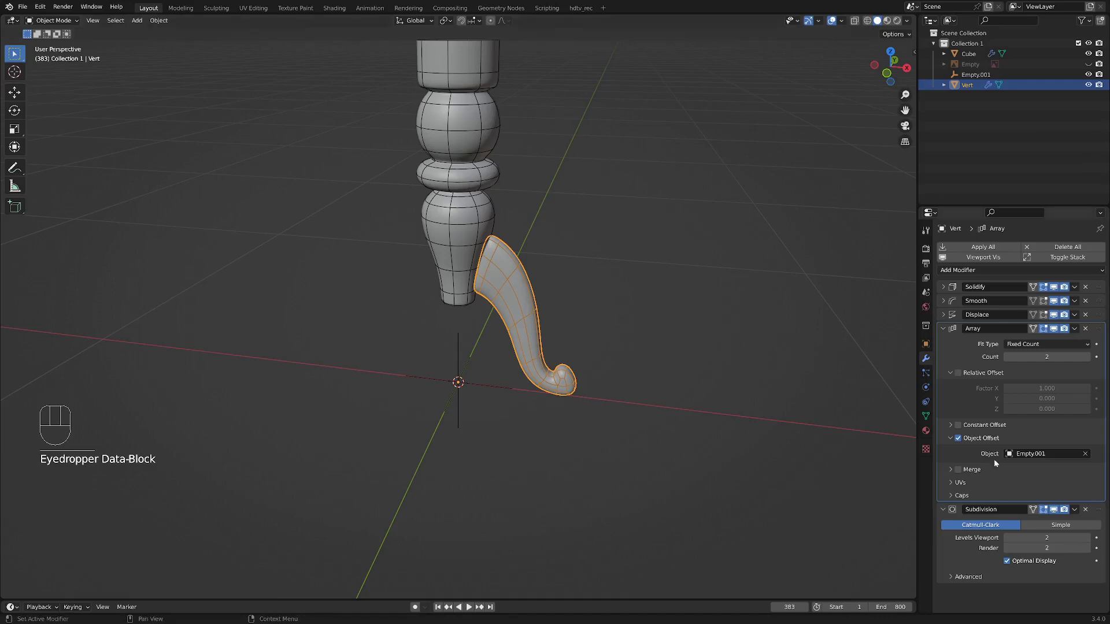
Rotate the plain axes empty 120° around Z to distribute the arrayed legs around the column
left_click(456, 366)
left_click(501, 379)
left_click(458, 374)
key("r")
key("z")
key("KP_1")
key("KP_2")
key("KP_0")
key("KP_Enter")
middle_click_drag(581, 373, 467, 300)
Add a quadsphere at the origin for the tabletop and increase its subdivision level
key("shift+a")
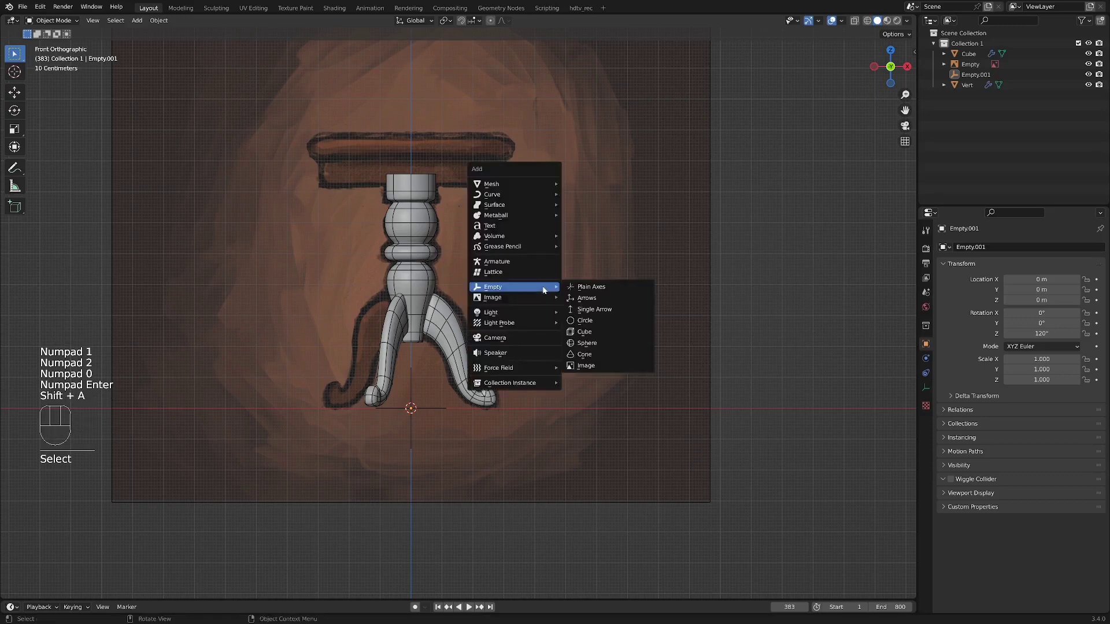
mouse_move(521, 184)
left_click(596, 185)
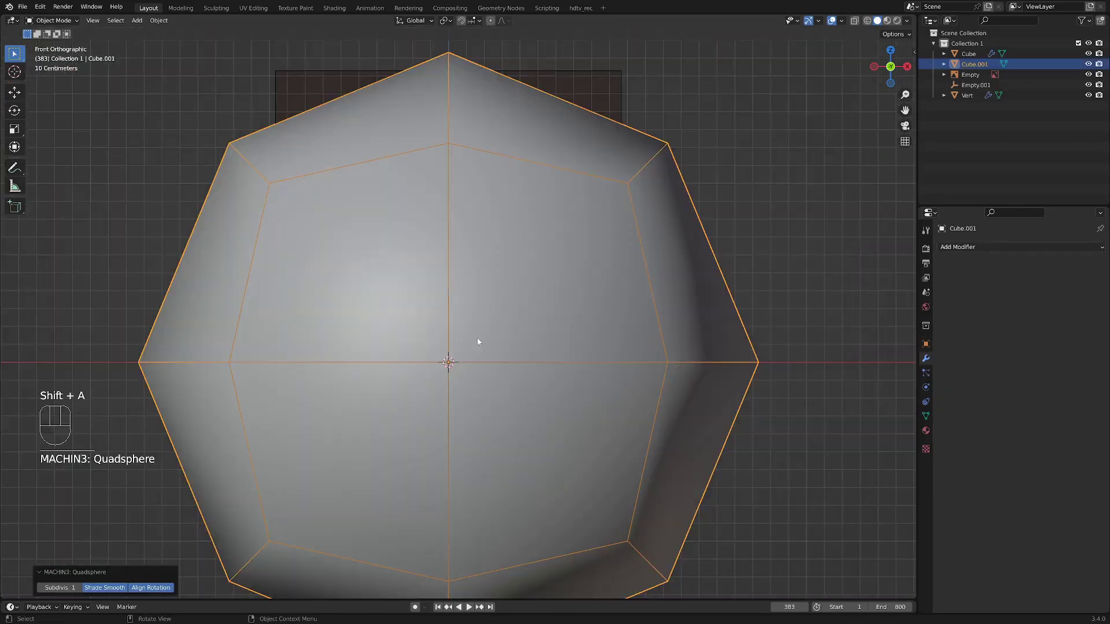
left_click(77, 589)
scroll(538, 344, "down", 2)
middle_click_drag(538, 344, 567, 317, "shift")
middle_click_drag(555, 374, 577, 388)
Rip the quadsphere along its equator edge loop and delete the faces of the lower half
key("Tab")
left_click(586, 424, "alt")
key("v")
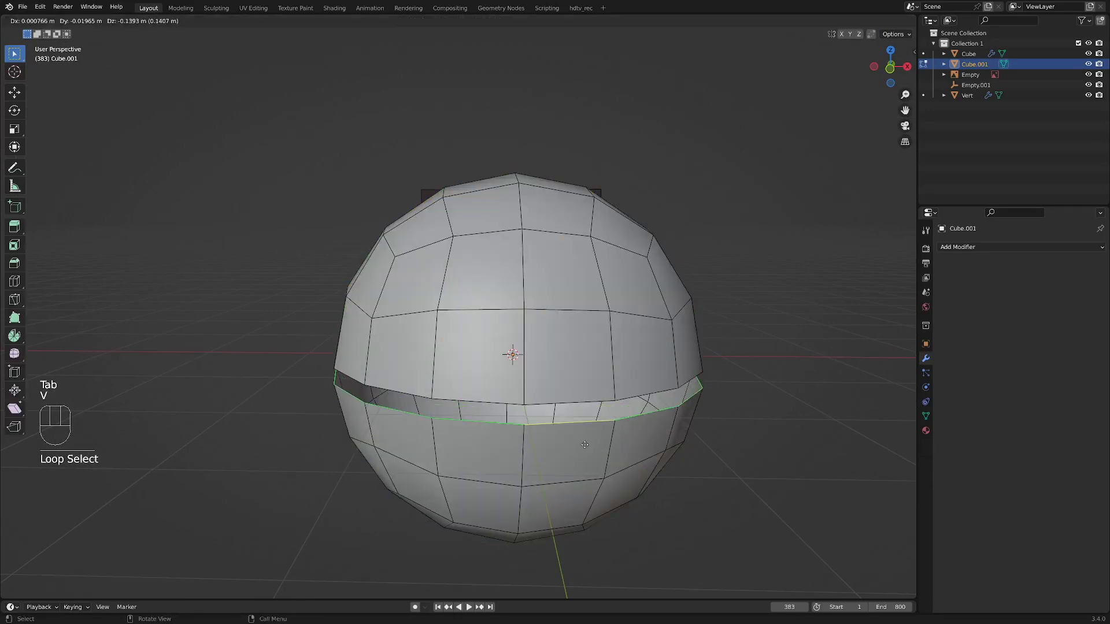
left_click(585, 445)
key("ctrl+l")
key("x")
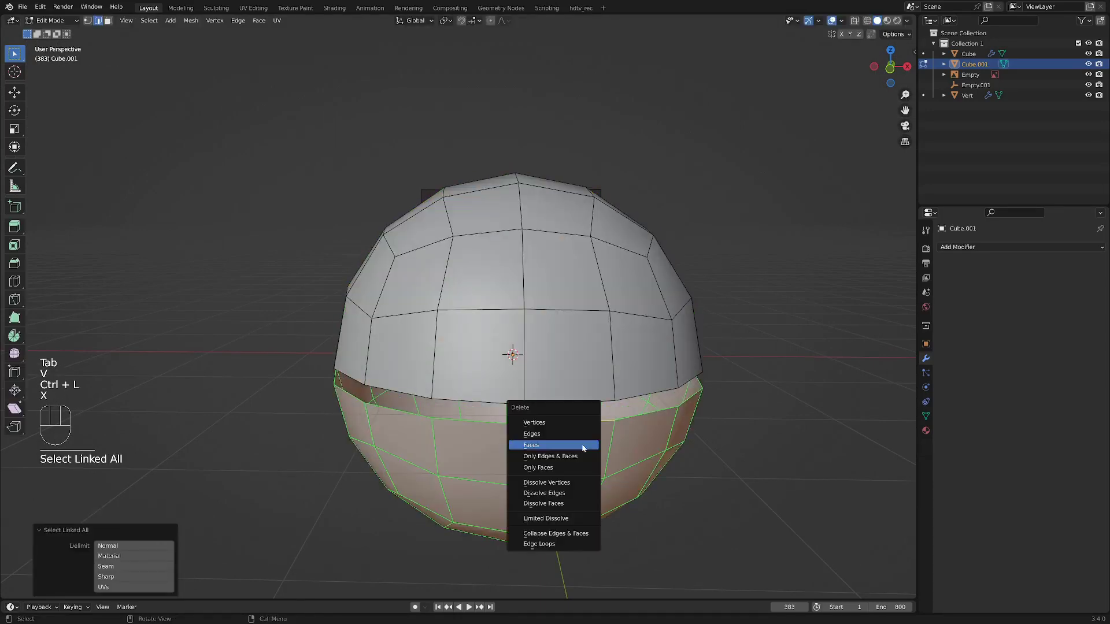
left_click(583, 448)
Flatten the remaining half sphere into a flat disc at its highest point and scale it down
key("a")
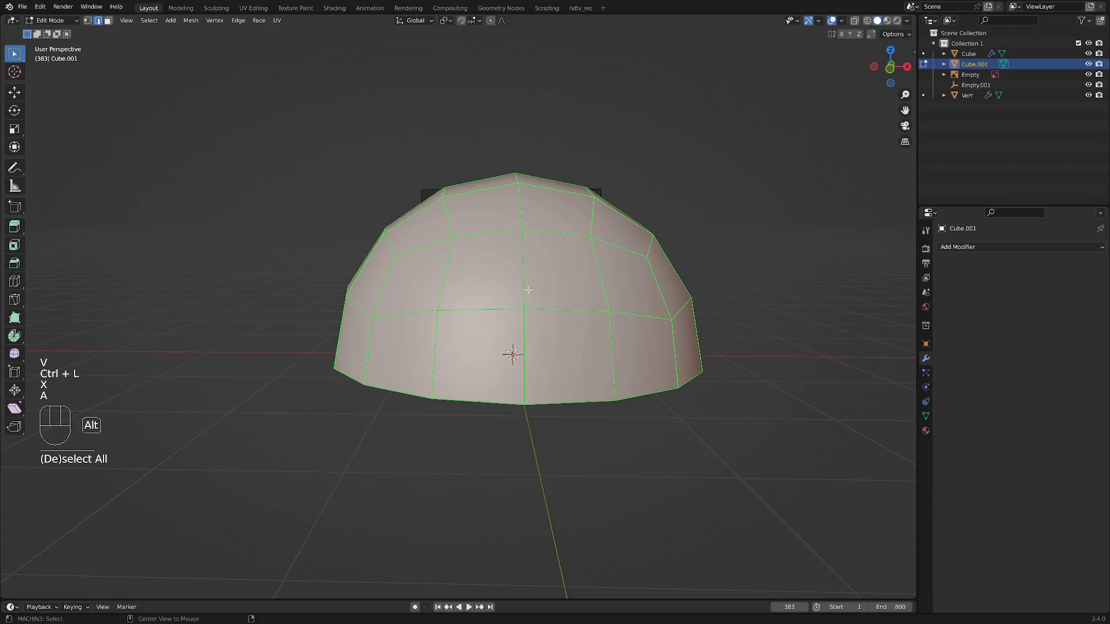
key("alt+a")
key("s")
left_click(570, 240)
Lower the disc about 0.84 m along Z to the reference tabletop and scale it by about 0.685
key("KP_1")
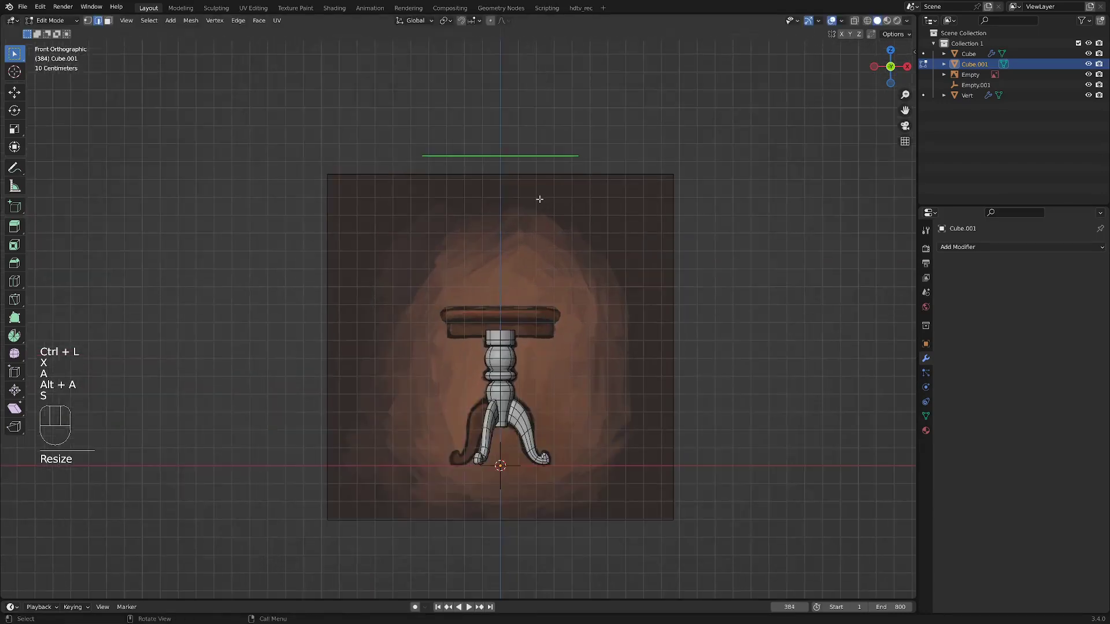
key("g")
key("z")
left_click(554, 349)
scroll(554, 350, "up", 3)
key("s")
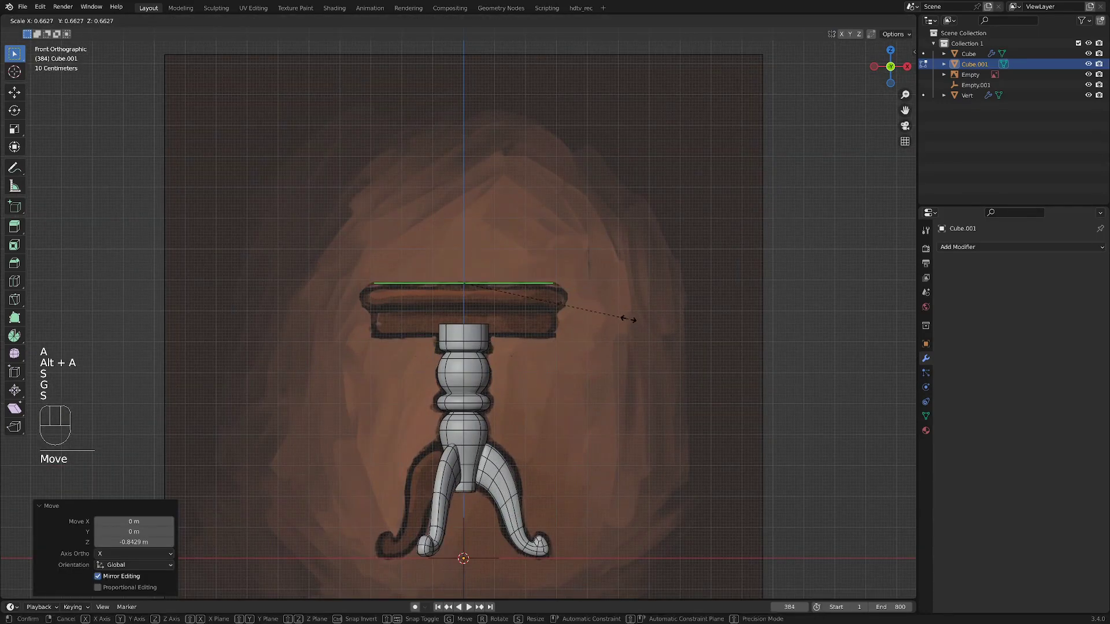
left_click(636, 318)
Lower the disc about 0.167 m to the painted apron's bottom edge and scale it by 0.97
scroll(549, 286, "up", 3)
key("g")
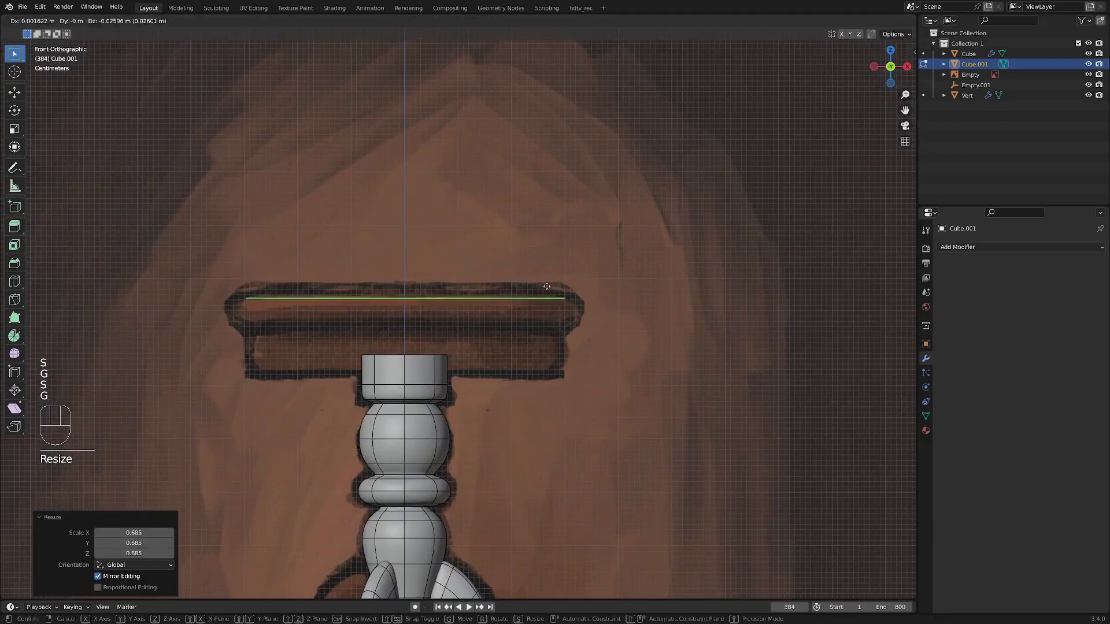
left_click(548, 354)
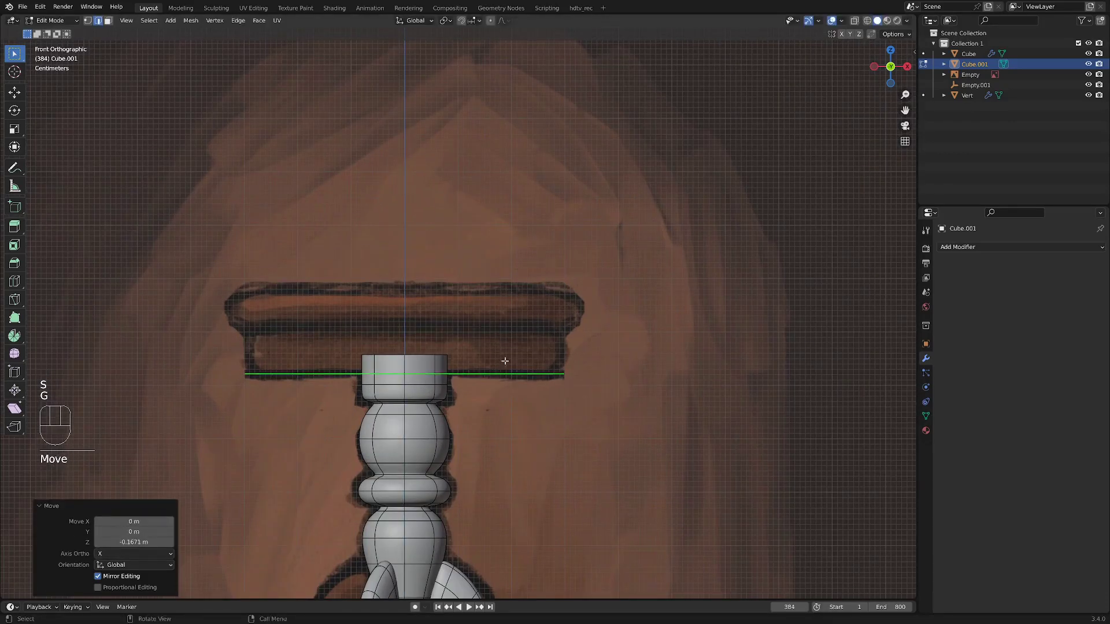
scroll(503, 359, "down", 3)
middle_click_drag(503, 359, 594, 291)
key("s")
left_click(654, 336)
middle_click_drag(578, 365, 568, 344)
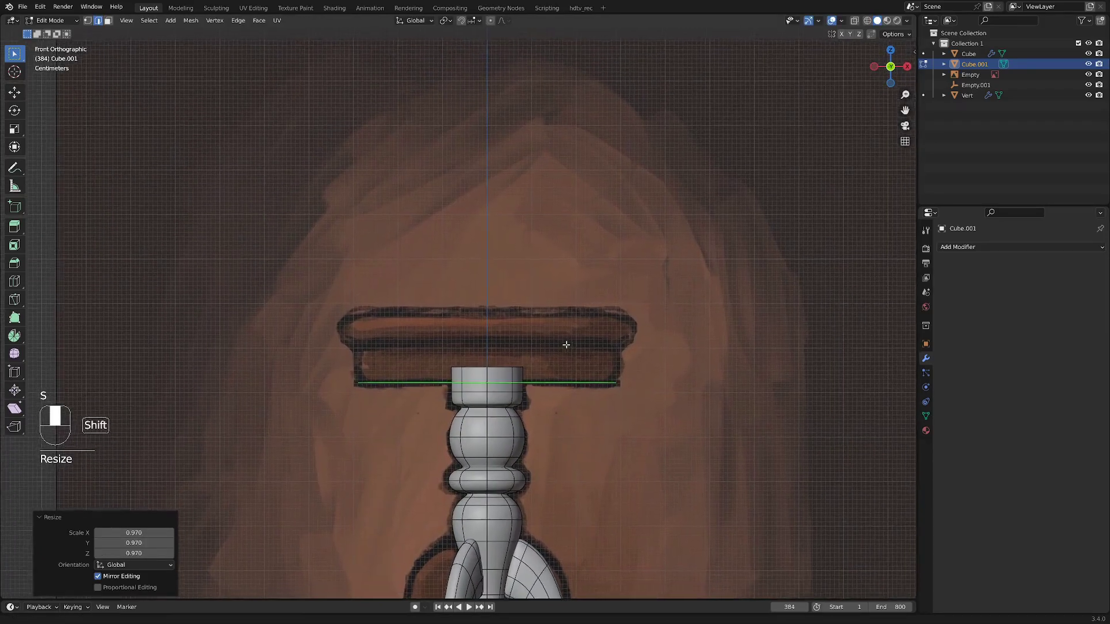
Extrude the disc upward in two sections, first to the apron's upper edge and again to the tabletop's top edge
scroll(551, 341, "up", 1)
key("e")
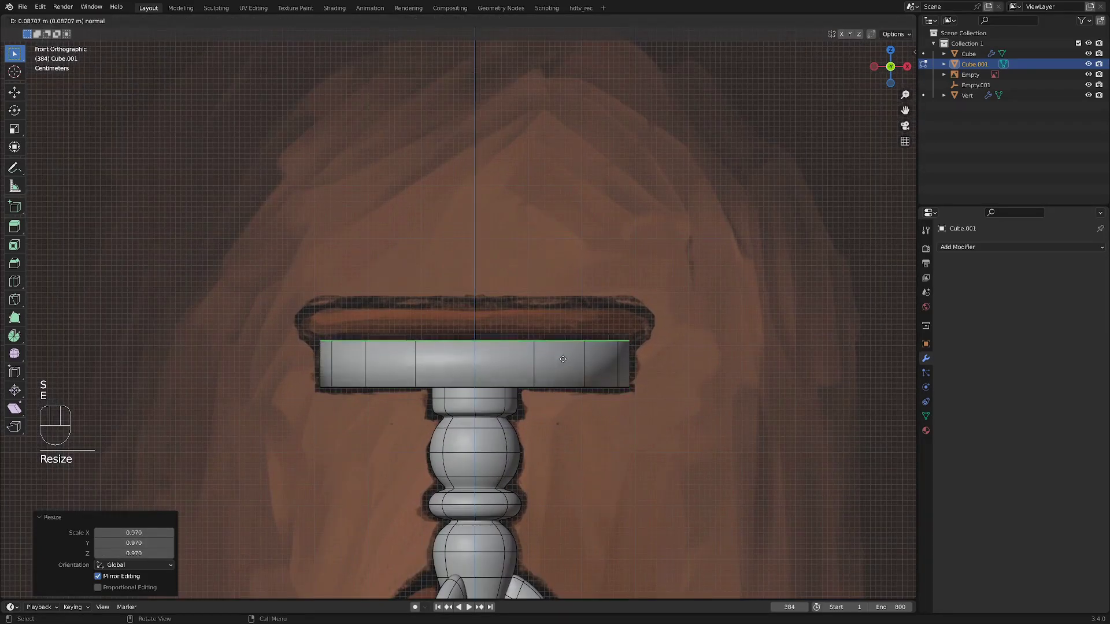
left_click(563, 363)
key("e")
left_click(563, 300)
Select the upper section's ring of side faces and extrude it outward along normals by about 0.037 m
middle_click_drag(563, 300, 600, 357)
key("Tab")
left_click(590, 366, "alt")
scroll(600, 356, "up", 2)
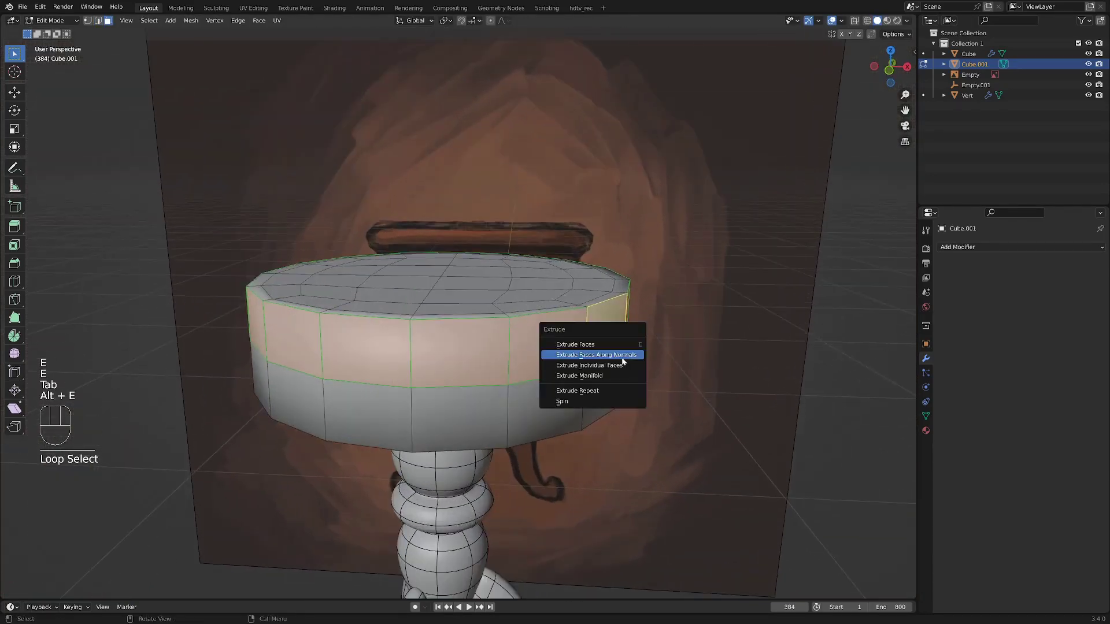
left_click(622, 356)
left_click(646, 346)
Scale the extruded rim faces along Z by about 0.8 to taper the tabletop's edge
mouse_move(621, 295)
middle_mouse_down()
mouse_move(592, 328)
mouse_move(588, 253)
mouse_move(607, 282)
middle_mouse_up()
key("s")
key("z")
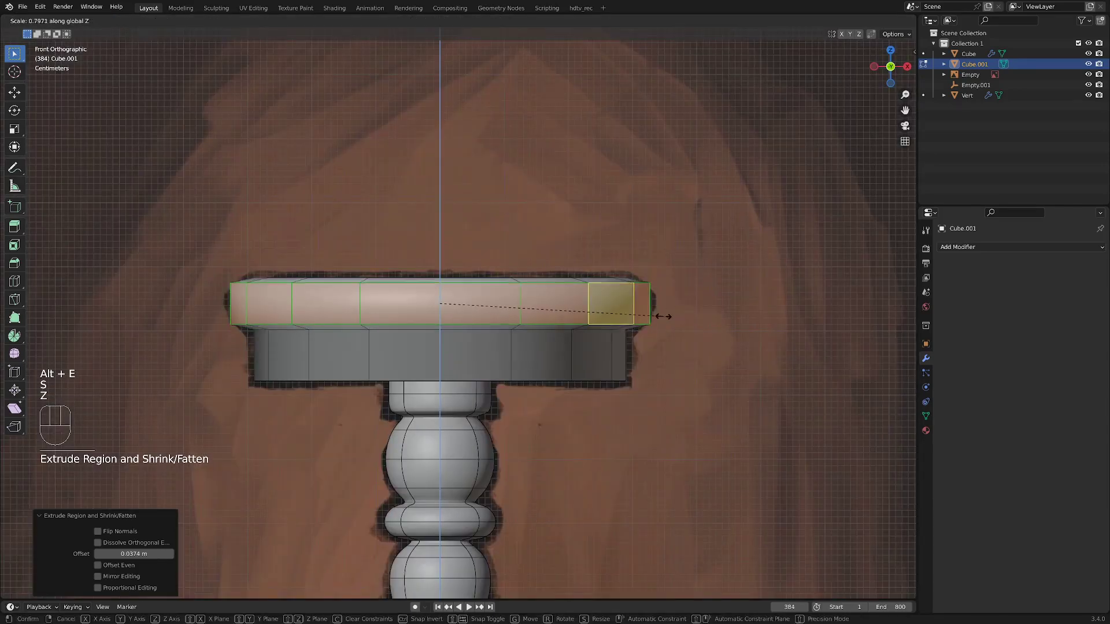
left_click(662, 315)
Add a centred loop cut around the tabletop rim and scale it outward by about 1.049
key("ctrl+r")
left_click(590, 310)
right_click(670, 329)
key("s")
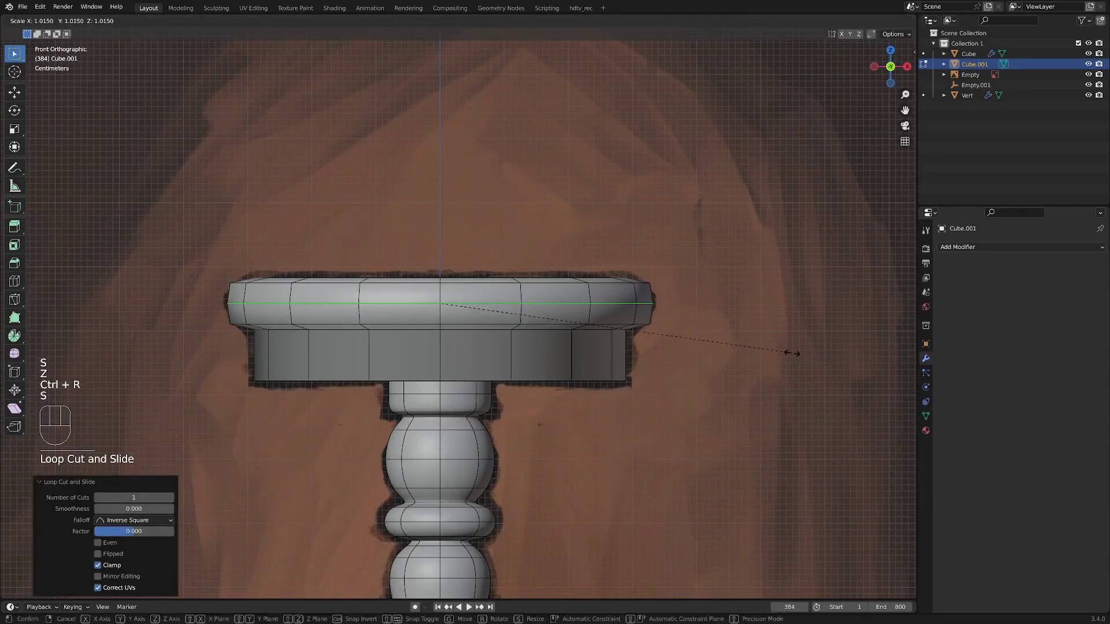
left_click(803, 355)
Add two loop cuts around the apron, one near its upper edge and one lower down
scroll(606, 342, "up", 2)
key("ctrl+r")
left_click(608, 347)
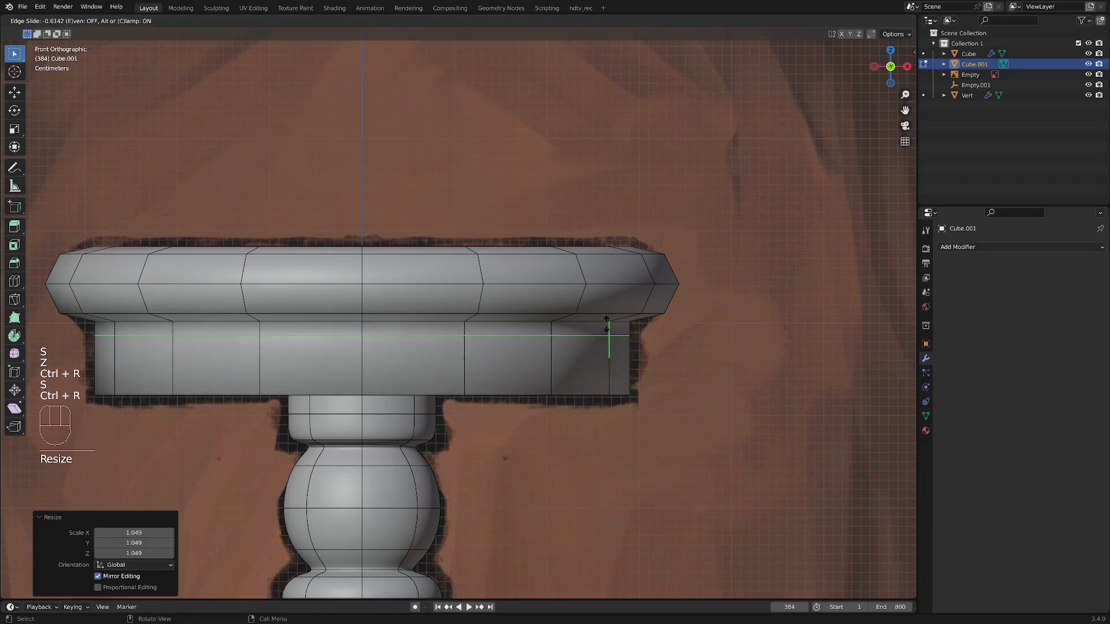
left_click(606, 328)
key("ctrl+r")
left_click(608, 356)
left_click(609, 358)
Select all underside faces of the tabletop, inset them by about 0.0026 m and scale them by about 0.85
middle_click_drag(591, 419, 581, 353)
scroll(440, 341, "down", 1)
key("Tab")
left_click_drag(329, 345, 389, 391)
key("ctrl+KP_Add")
key("ctrl+KP_Add")
key("ctrl+KP_Add")
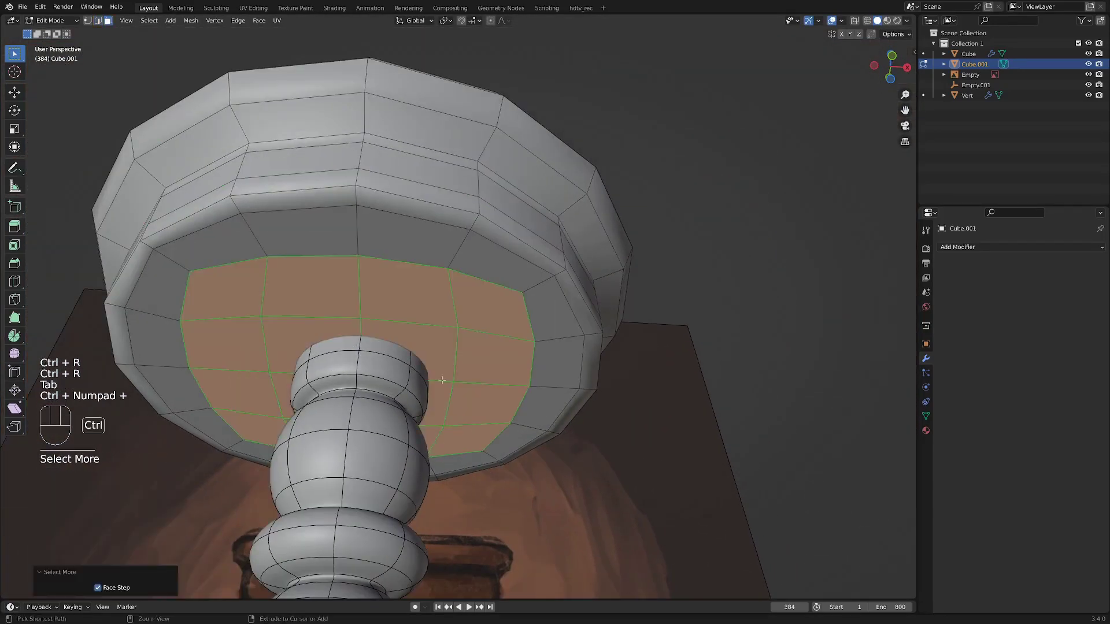
key("i")
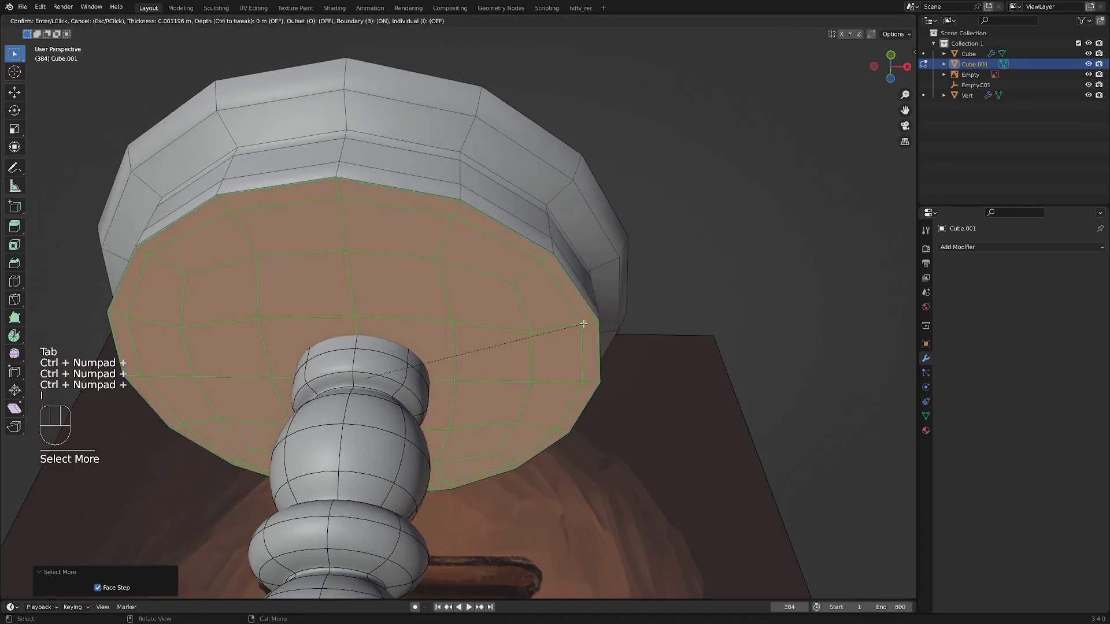
left_click(583, 323)
key("s")
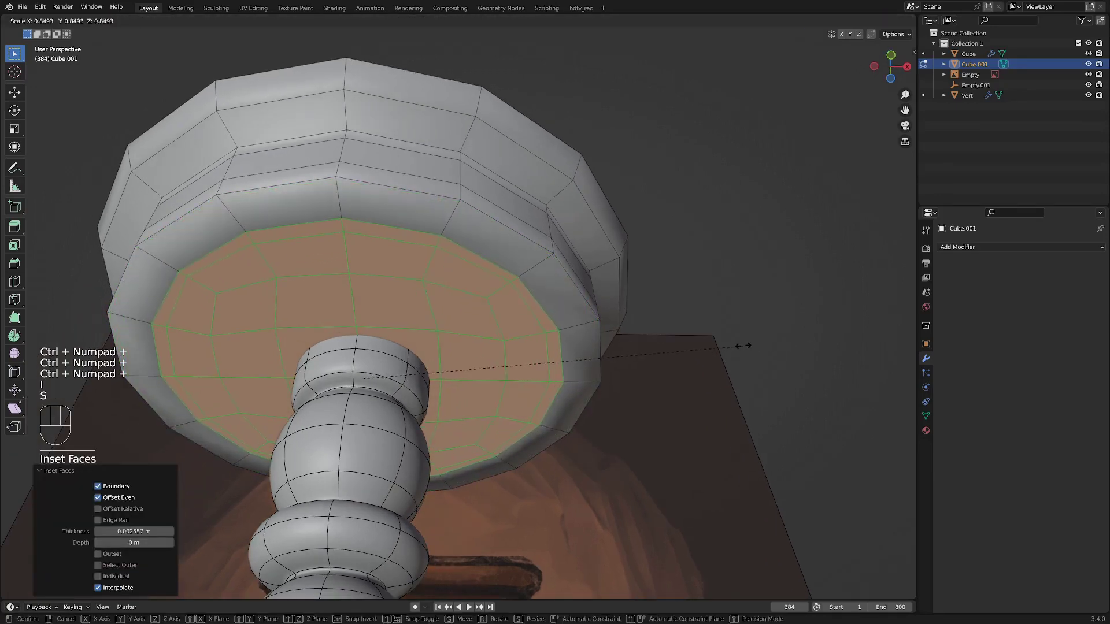
left_click(746, 345)
Extrude the inset underside faces upward into the tabletop to form a recess
middle_click_drag(745, 345, 571, 323)
middle_click_drag(576, 399, 578, 414)
key("e")
left_click(580, 359)
Align the selected recess vertices along world Z to their maximum, using X-ray while aligning
middle_click_drag(580, 359, 581, 379)
left_click(583, 272, "shift")
middle_click_drag(582, 272, 596, 292)
left_click_drag(596, 293, 581, 301, "ctrl")
scroll(572, 304, "up", 3)
middle_click_drag(572, 317, 436, 255)
key("Tab")
key("alt+z")
scroll(528, 334, "down", 2)
key("alt+a")
left_click(537, 398)
key("alt+z")
scroll(379, 399, "up", 1)
Add supporting loop cuts around the recess's inner wall and one centred along the underside rim
key("ctrl+r")
left_click(379, 387)
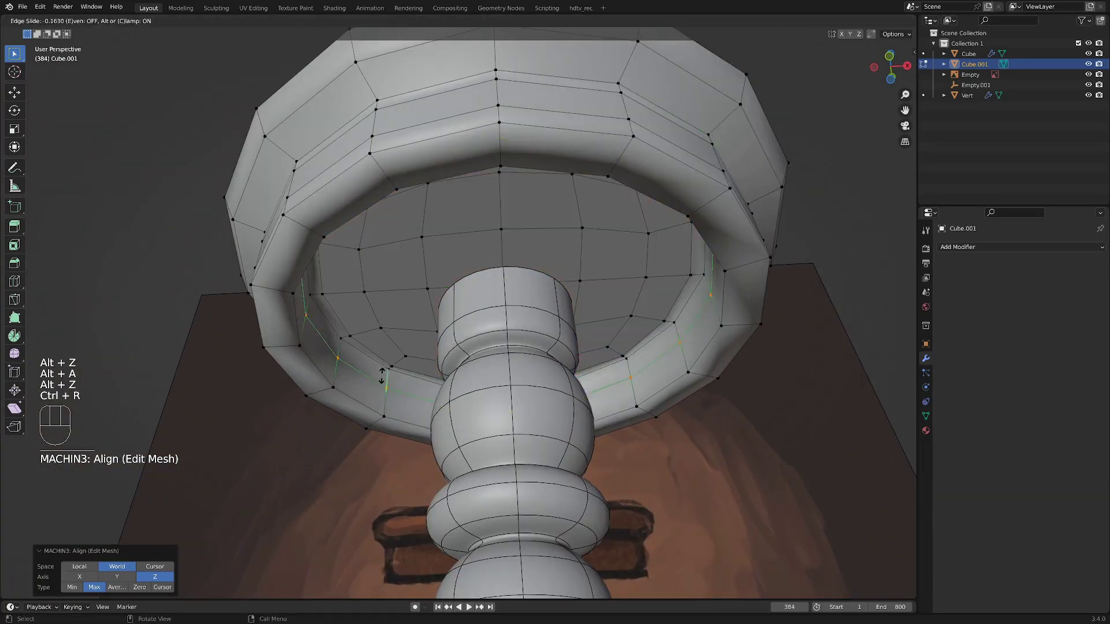
left_click(382, 378)
key("ctrl+r")
key("ctrl+r")
left_click(319, 393)
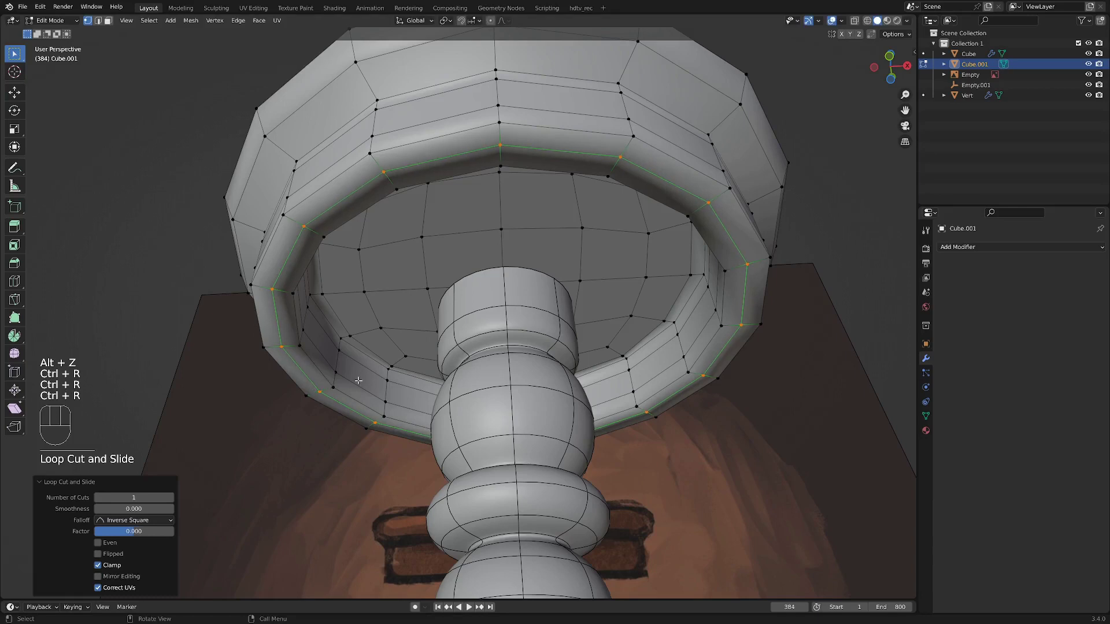
Move the loop centred along the underside rim vertically along Z
key("g")
key("z")
left_click(443, 209)
Add a Subdivision modifier to the whole tabletop and shade it smooth
scroll(446, 198, "down", 3)
middle_click_drag(456, 202, 482, 300)
key("Tab")
left_click(480, 335)
left_click(528, 230)
key("d")
mouse_move(527, 259)
left_click(569, 259)
middle_click_drag(495, 226, 491, 266)
left_click(853, 287)
middle_click_drag(854, 287, 553, 229)
Raise the column's top end by about 0.049 m along Z into the tabletop recess
left_click(468, 258)
key("Tab")
scroll(456, 238, "up", 1)
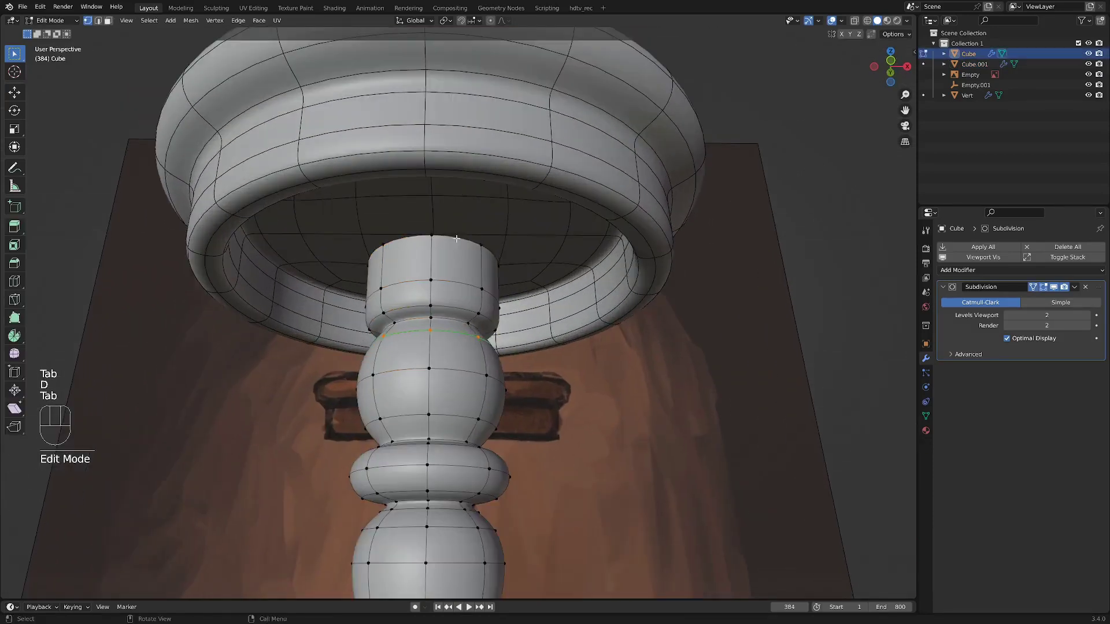
key("g")
key("z")
left_click(500, 215)
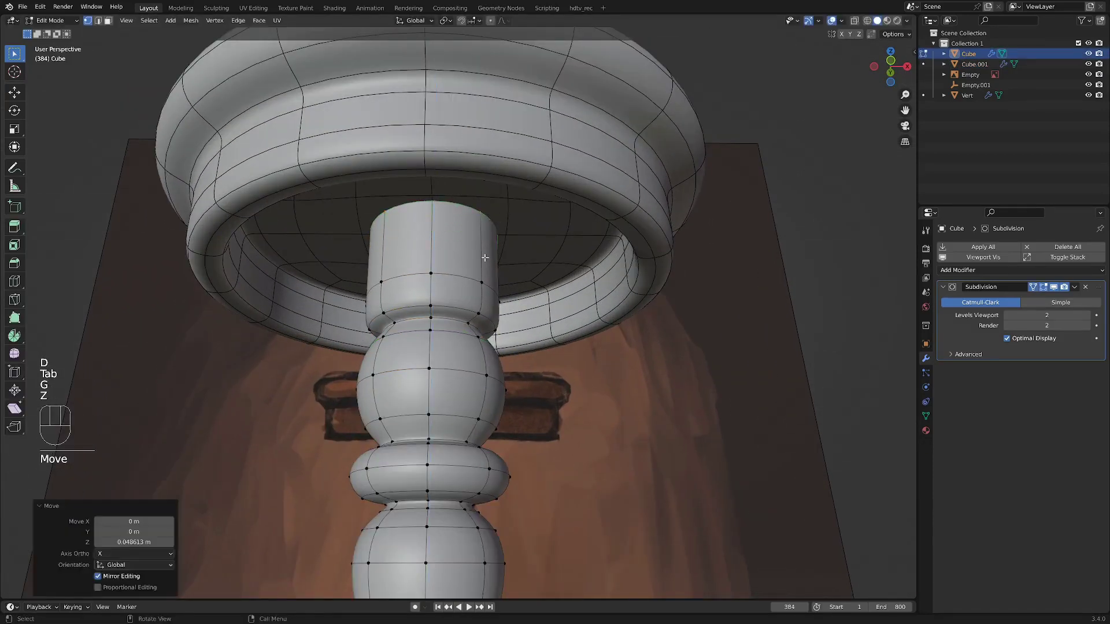
key("Tab")
scroll(484, 304, "down", 5)
scroll(483, 305, "down", 2)
middle_click_drag(484, 304, 476, 331)
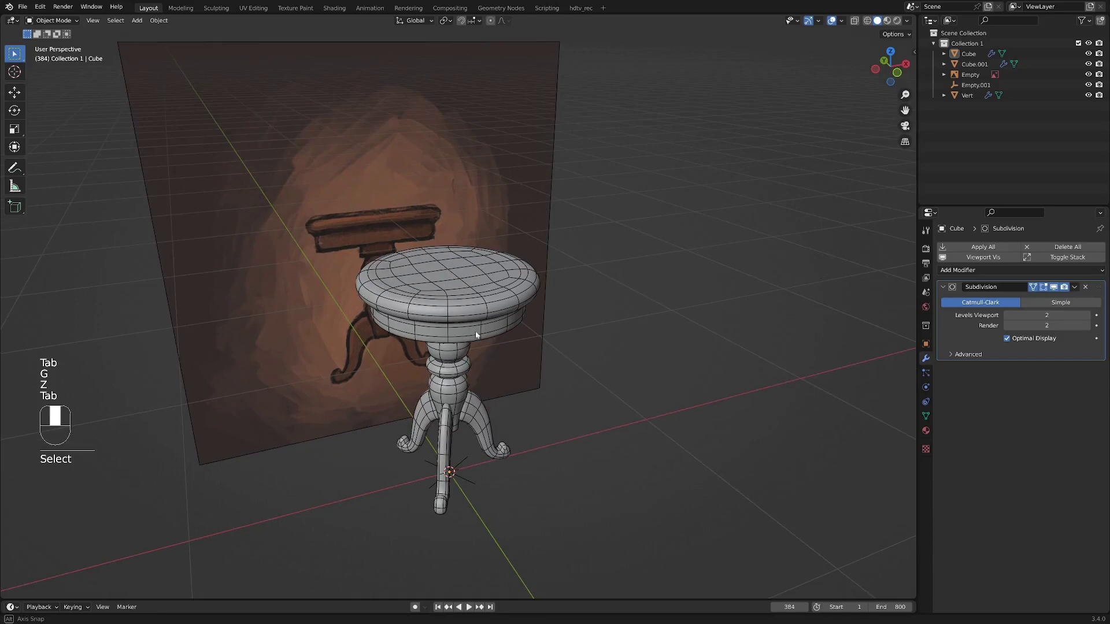
Select the reference painting empty and hide it in the viewport
left_click(542, 254)
left_click(1089, 74)
middle_click_drag(513, 267, 503, 219, "shift")
middle_click_drag(603, 367, 587, 358)
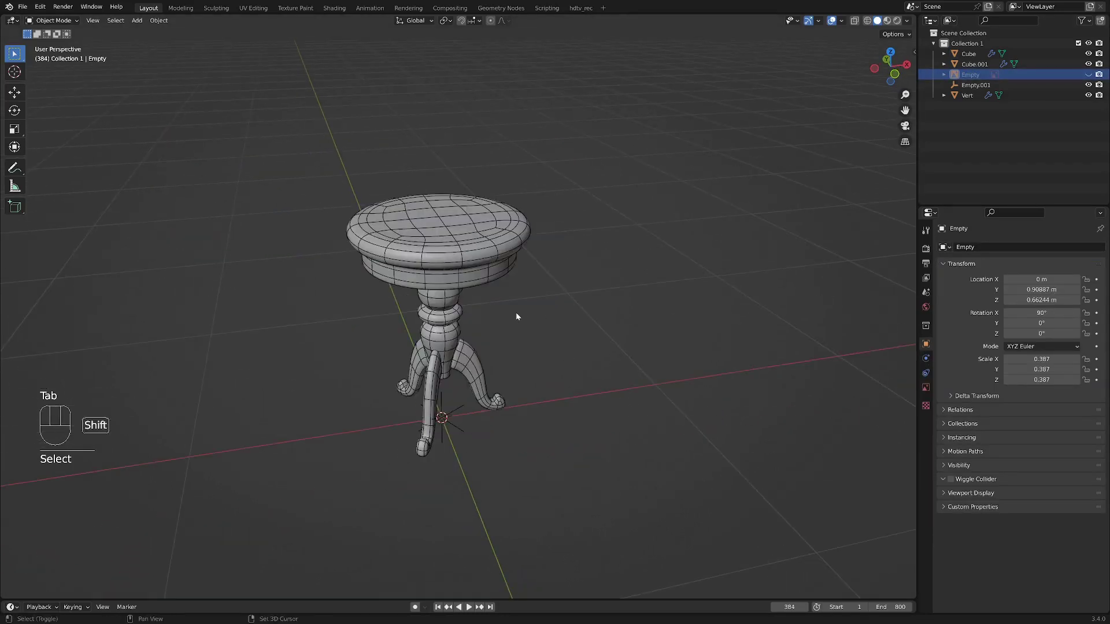
Add a plane at the table's base and scale its mesh to about 0.213
middle_click_drag(516, 317, 517, 343, "shift")
key("shift+a")
mouse_move(595, 321)
left_click(659, 333)
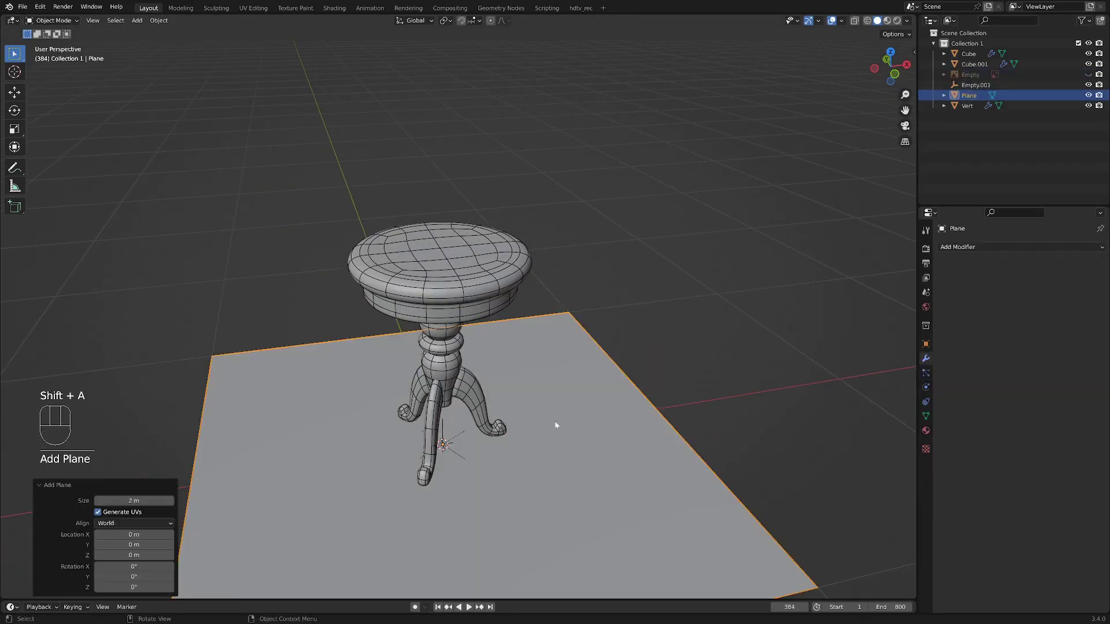
key("Tab")
key("s")
left_click(500, 413)
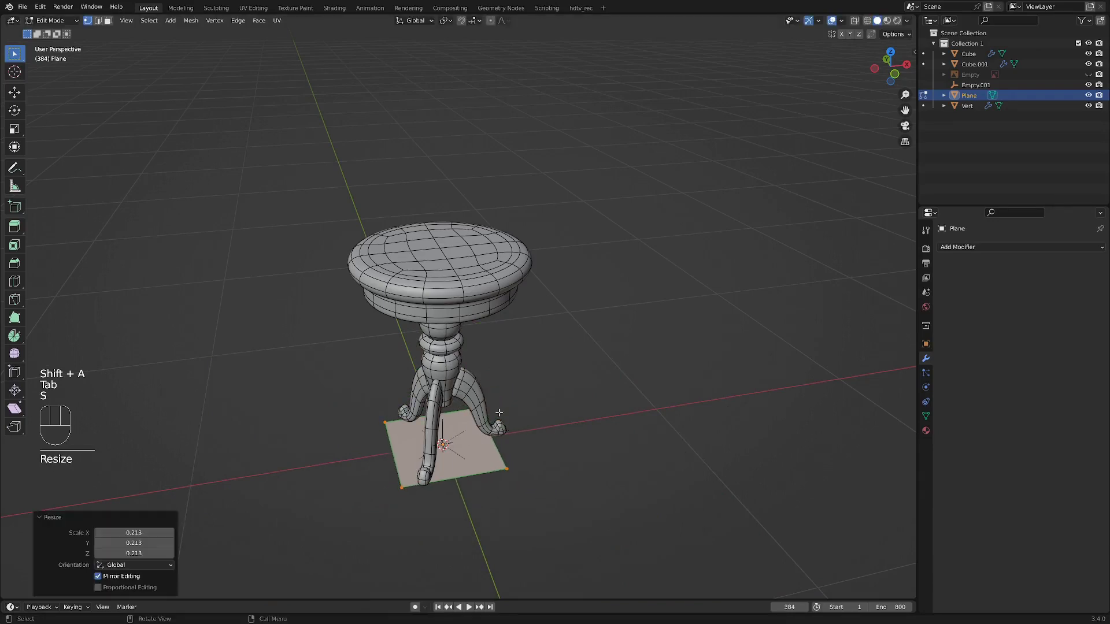
Stretch the plane's mesh along Y by about 2.14 in top view, using X-ray to compare it with the tabletop
key("KP_7")
key("alt+z")
key("s")
key("y")
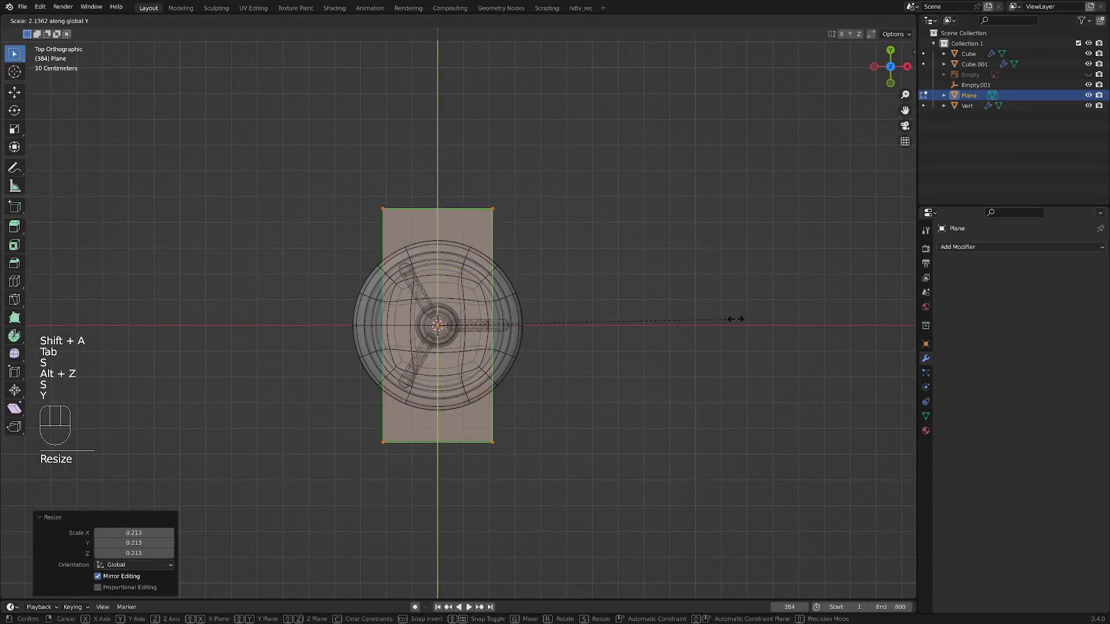
left_click(735, 319)
mouse_move(529, 472)
middle_mouse_down()
mouse_move(524, 393)
mouse_move(530, 458)
middle_mouse_up()
key("alt+z")
key("Tab")
Raise the plane by about 0.9005 m along Z so it sits just above the tabletop
key("g")
key("z")
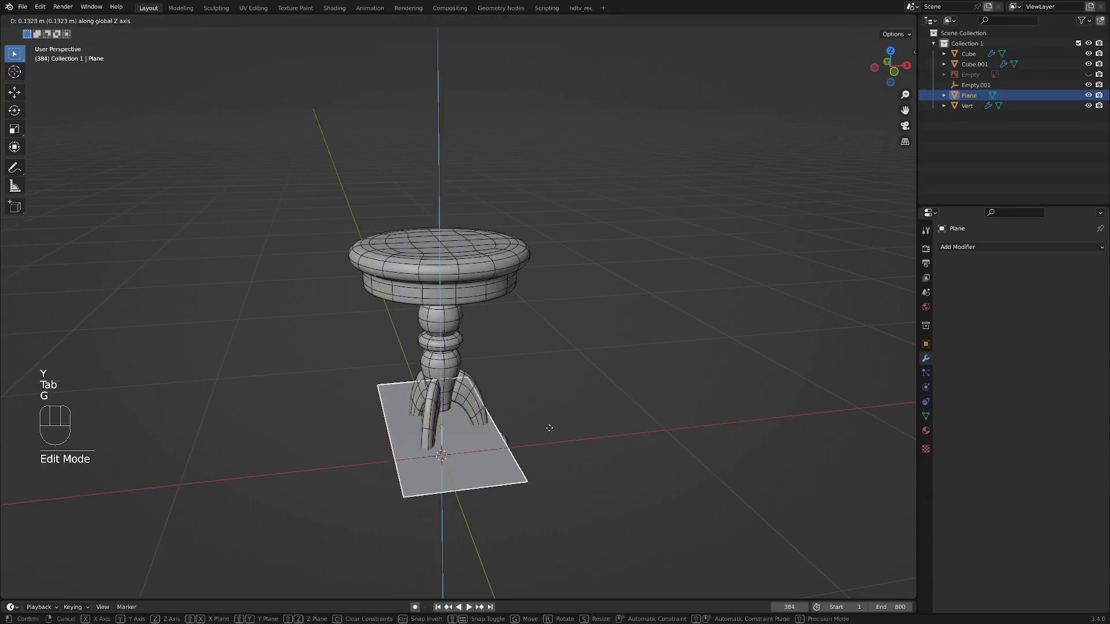
left_click(540, 241)
middle_click_drag(540, 242, 501, 317)
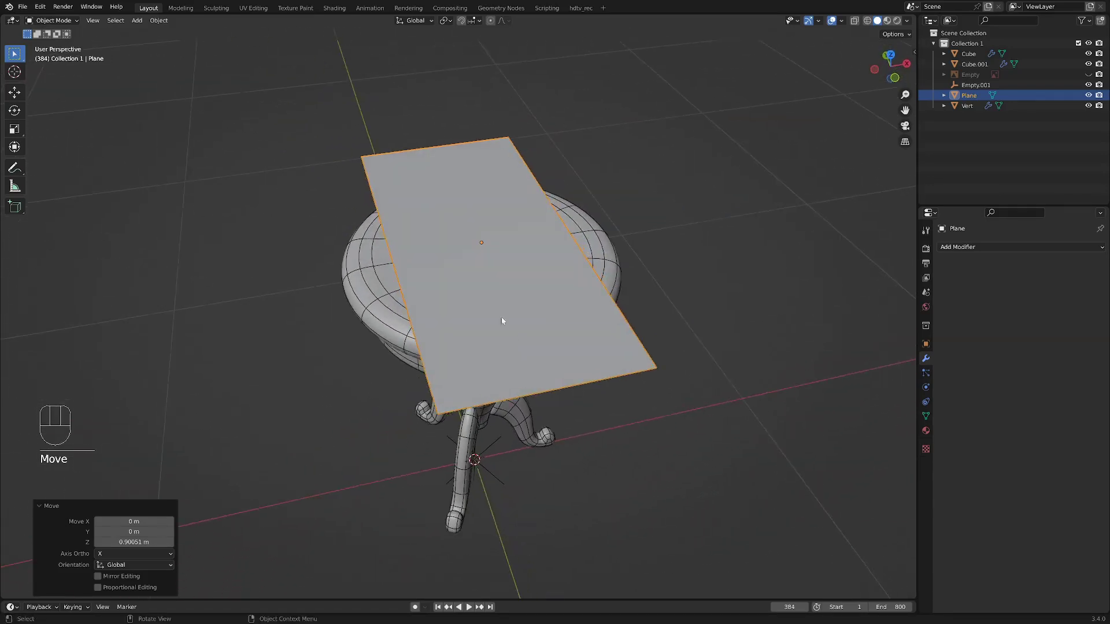
Add one centred loop cut across the plane's length
key("Tab")
middle_click_drag(520, 266, 515, 316)
left_click(553, 342)
right_click(551, 349)
Subdivide the whole plane with 24 cuts
key("a")
right_click(514, 359)
left_click(514, 358)
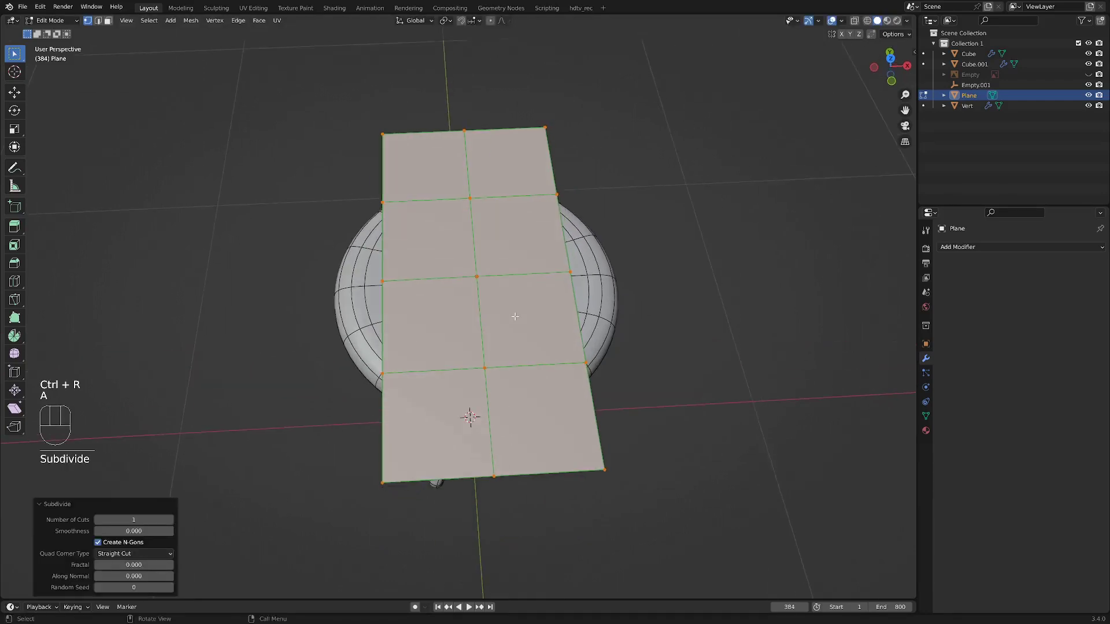
left_click(171, 523)
left_click(171, 522)
left_click(171, 522)
left_click(171, 522)
left_click(171, 523)
left_click(171, 522)
middle_click_drag(529, 474, 581, 415)
middle_click_drag(532, 293, 458, 279)
scroll(541, 320, "up", 1)
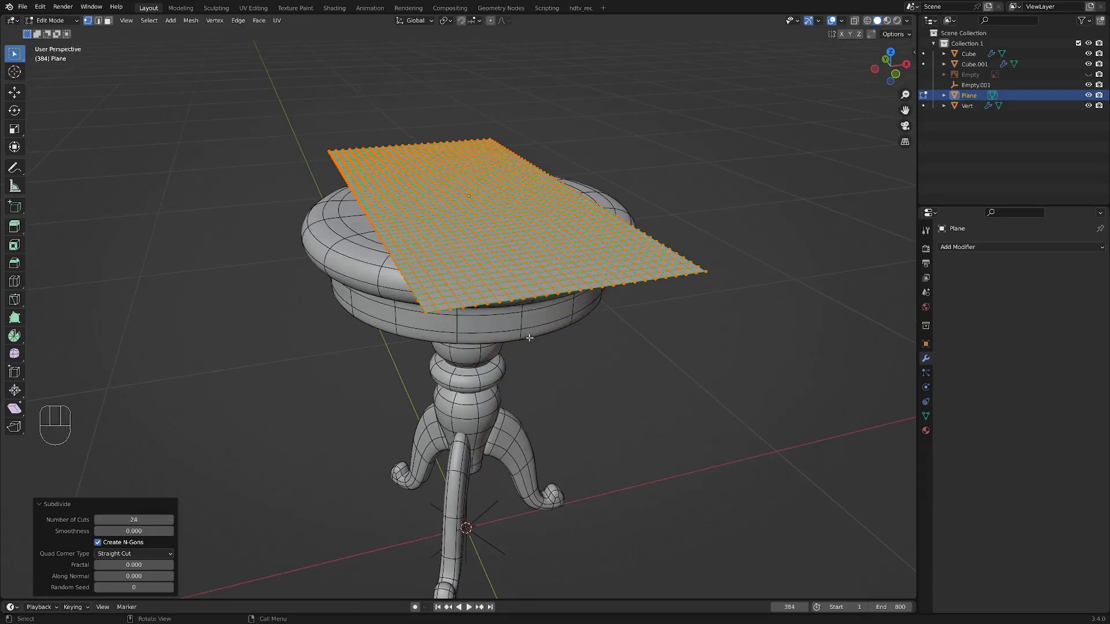
Give the plane Cloth physics and the tabletop Collision physics, with the timeline returned to frame 1
key("Tab")
middle_click_drag(529, 337, 619, 270)
left_click(926, 387)
left_click(972, 270)
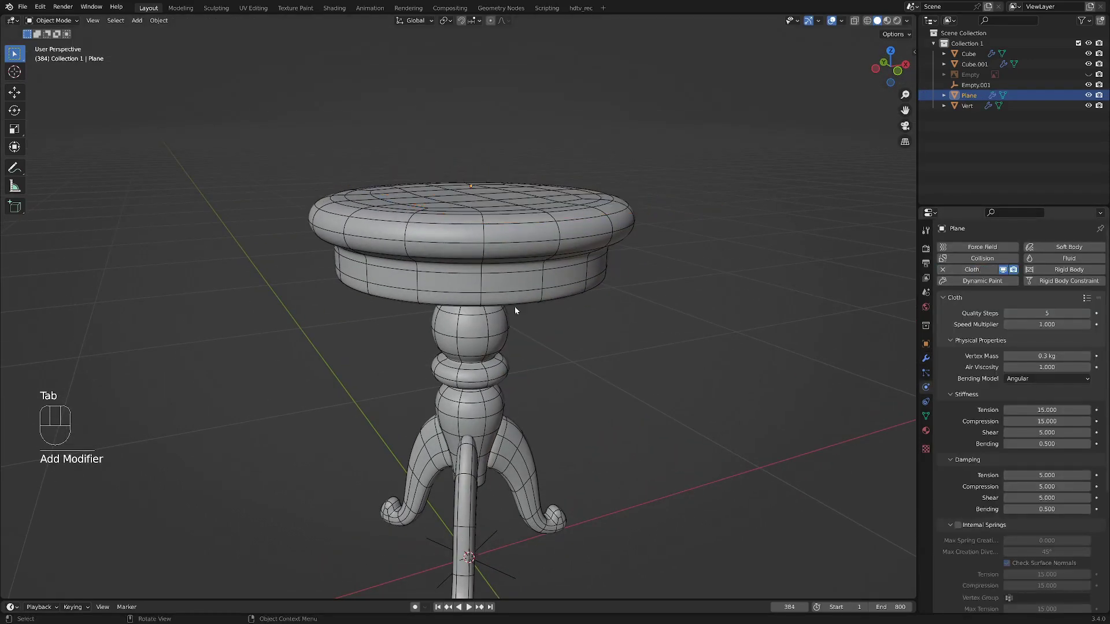
left_click(438, 607)
middle_click_drag(555, 294, 566, 312)
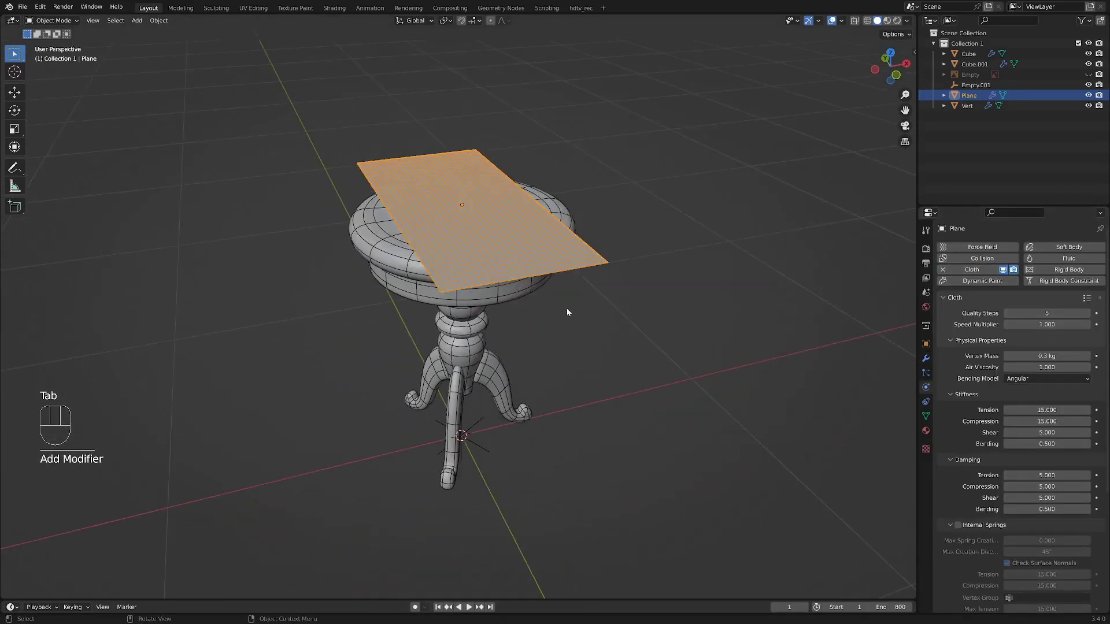
left_click(374, 273)
left_click(982, 258)
Apply the Cotton preset to the plane's cloth settings
left_click(449, 263)
middle_click_drag(589, 370, 602, 373)
scroll(928, 378, "down", 1)
left_click(1087, 276)
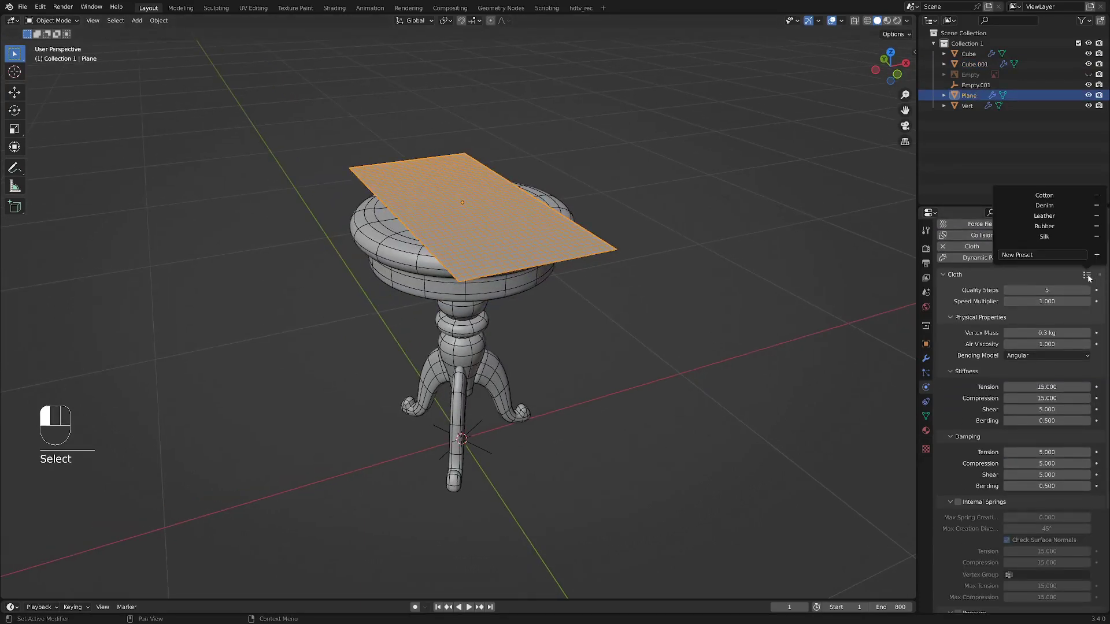
left_click(1055, 199)
Play the simulation to check how the cloth drapes over the tabletop
middle_click_drag(613, 332, 644, 321)
key("space")
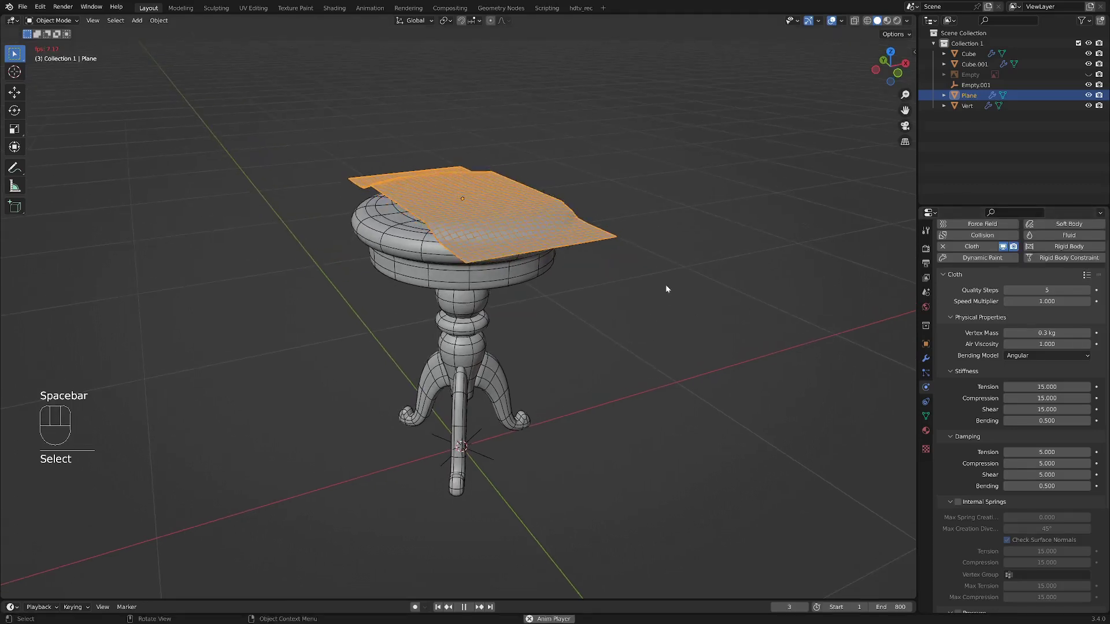
key("space")
middle_click_drag(598, 289, 636, 300)
key("space")
key("space")
Set the cloth's collision quality to 4 and its object collision distance to 0.003 m
scroll(952, 459, "down", 6)
left_click(966, 579)
scroll(974, 553, "down", 5)
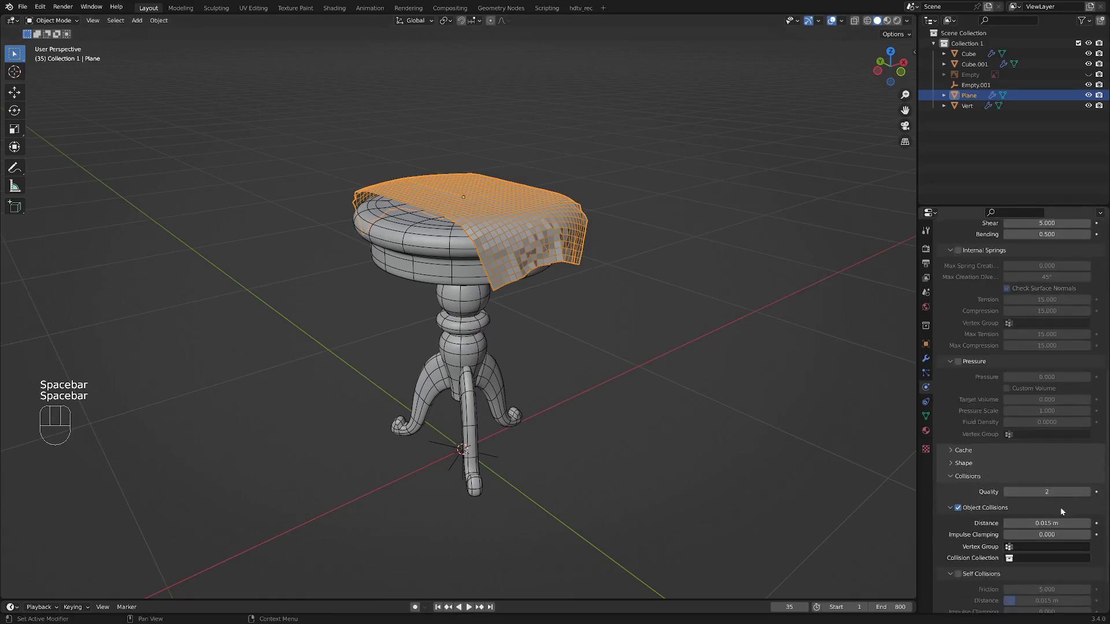
left_click(1088, 469)
scroll(963, 528, "down", 1)
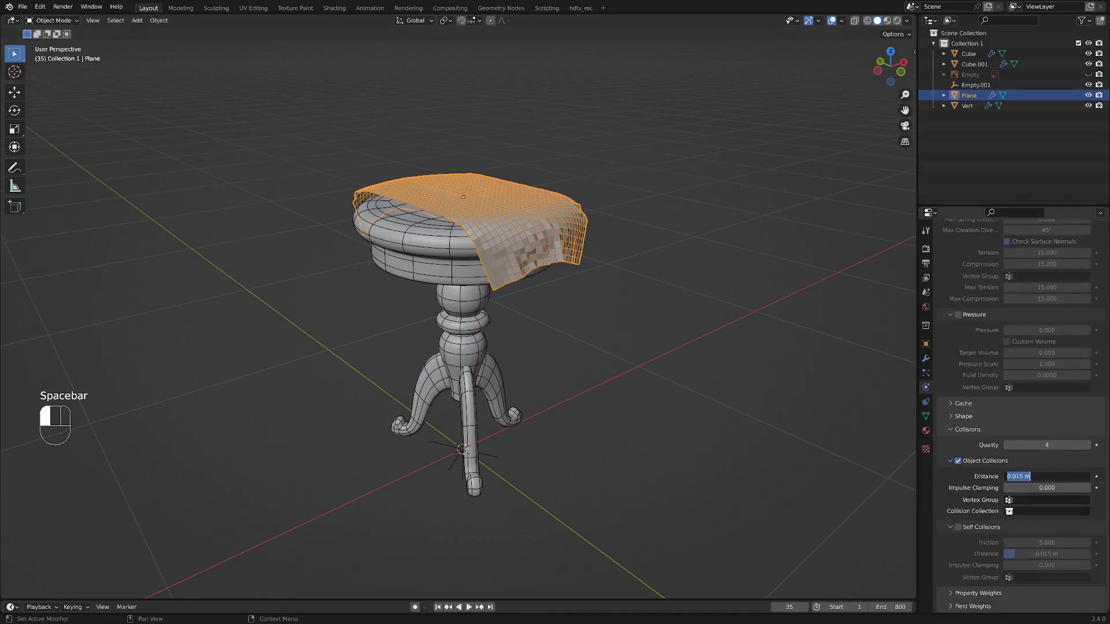
type("0.003")
key("Return")
Replay the cloth simulation from the first frame and examine the spacing between cloth and tabletop
key("shift+Left")
key("space")
key("space")
middle_click_drag(454, 395, 507, 371)
left_click(438, 607)
middle_click_drag(522, 221, 497, 234)
scroll(498, 234, "up", 2)
left_click(498, 234)
middle_click_drag(585, 252, 592, 243)
left_click(639, 187)
middle_click_drag(640, 188, 646, 176)
Try raising the cloth plane by about 0.1 m along Z and run the simulation
left_click(572, 201)
left_click(626, 170)
key("g")
middle_click_drag(639, 291, 643, 263)
left_click(662, 245)
key("space")
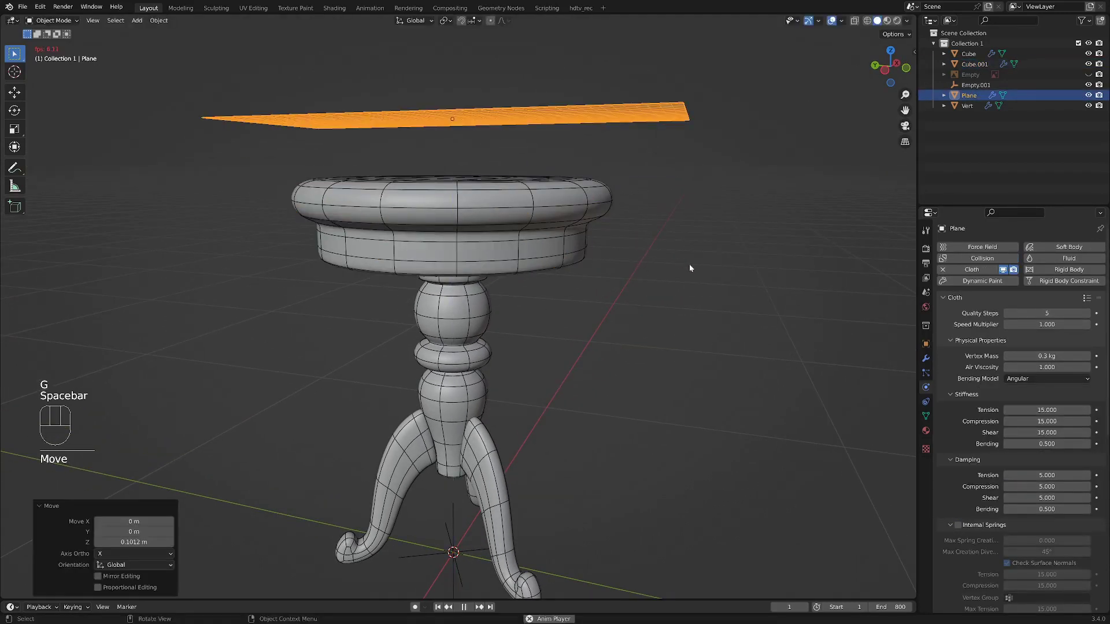
key("space")
Undo the cloth plane's last upward move
key("ctrl+z")
key("ctrl+z")
key("ctrl+shift+z")
Set the tabletop's outer collision thickness to 0.005 and run the cloth simulation to frame 54
left_click(582, 229)
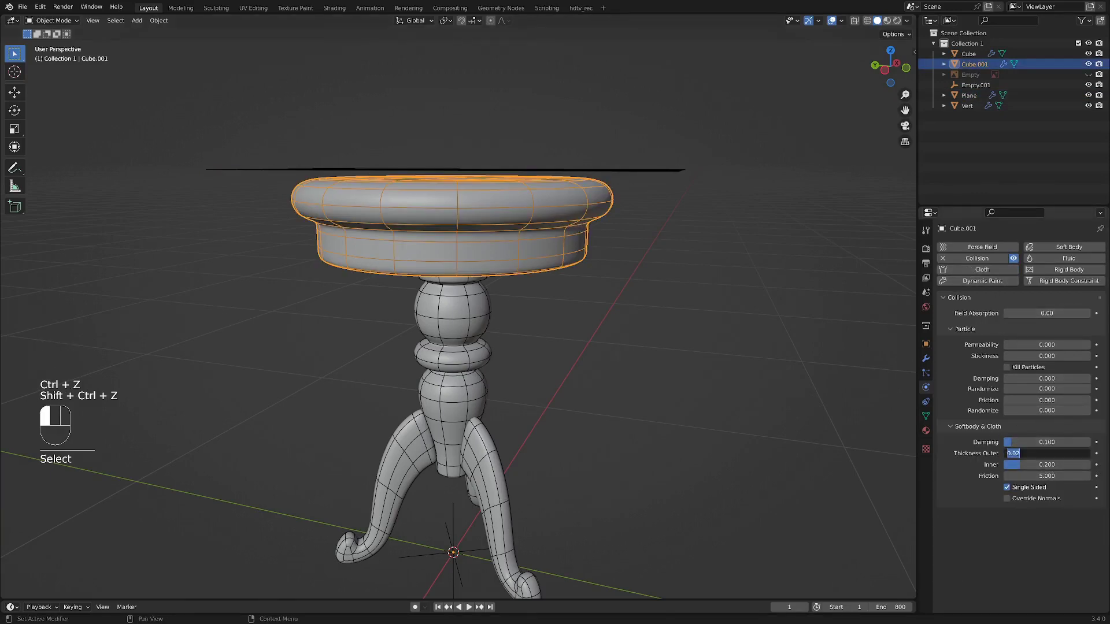
key("space")
key("space")
middle_click_drag(694, 286, 569, 267)
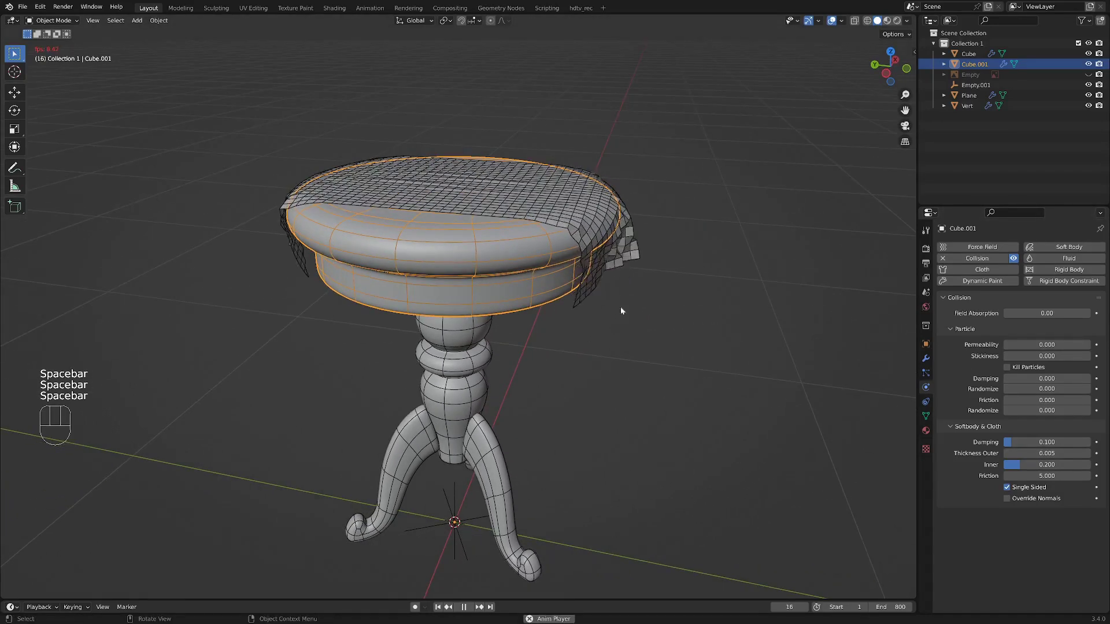
middle_click_drag(539, 309, 494, 292)
key("space")
scroll(586, 230, "up", 3)
Shade the draped cloth smooth with auto smoothing
left_click(589, 229)
scroll(591, 232, "down", 2)
middle_click_drag(604, 279, 598, 283)
key("d")
middle_click_drag(567, 400, 538, 404)
scroll(554, 336, "down", 2)
scroll(537, 404, "up", 1)
Add a Subdivision Surface modifier to the cloth after its Cloth modifier
left_click(926, 359)
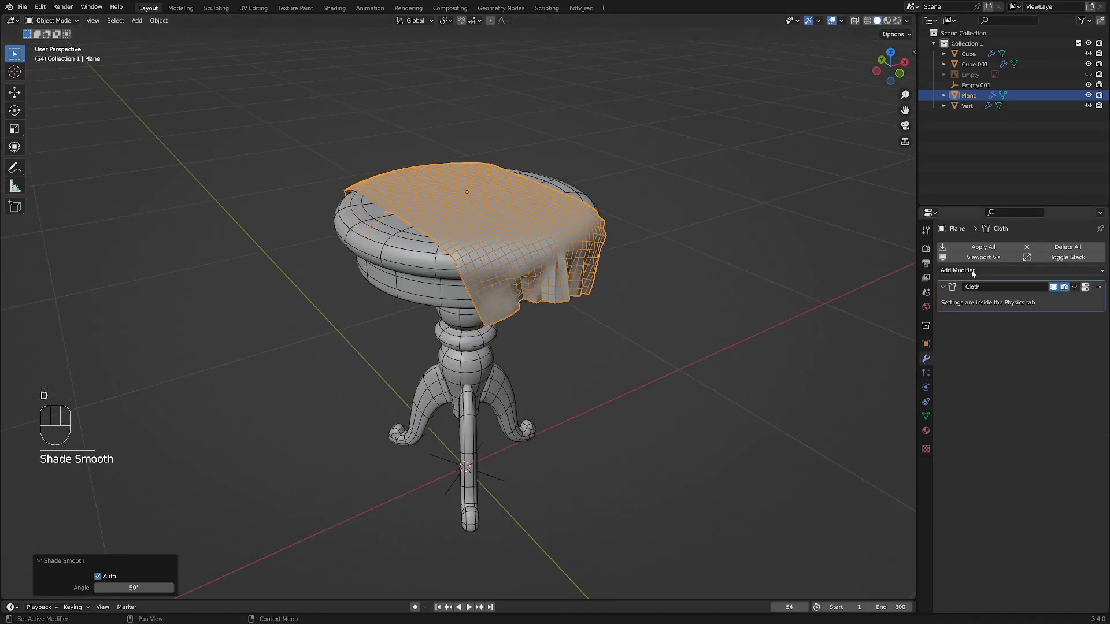
middle_click_drag(810, 292, 737, 313, "shift")
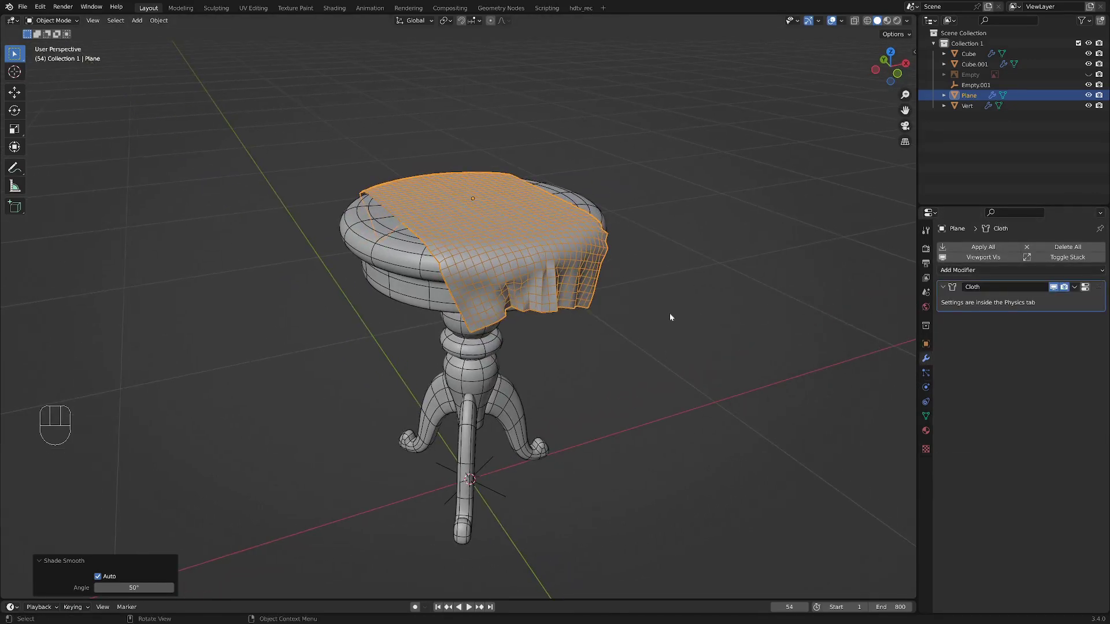
left_click(1010, 270)
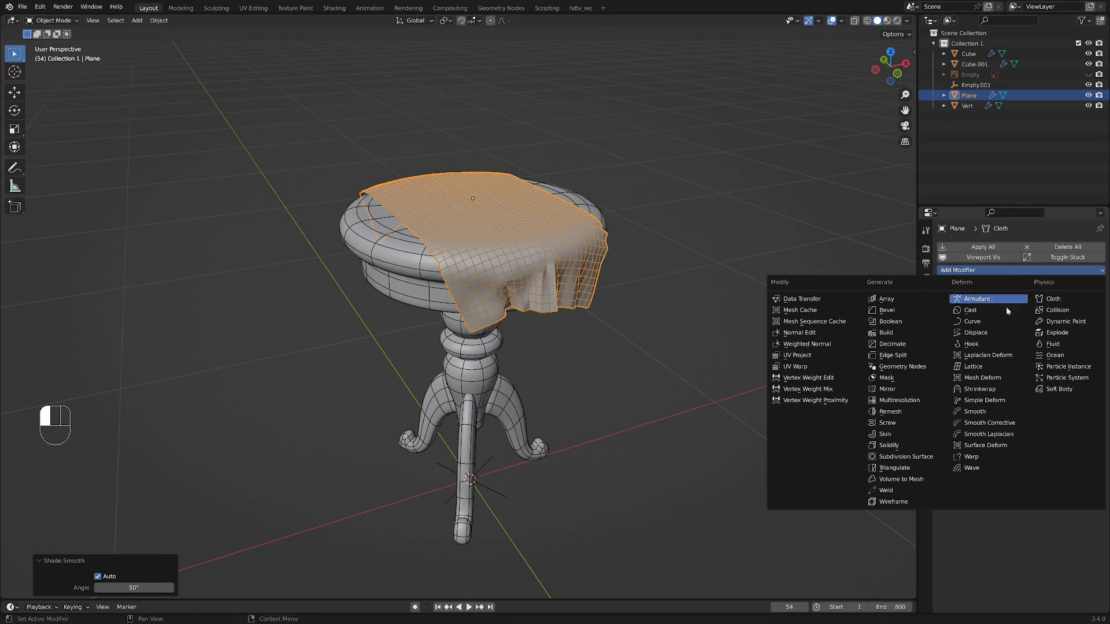
left_click(926, 458)
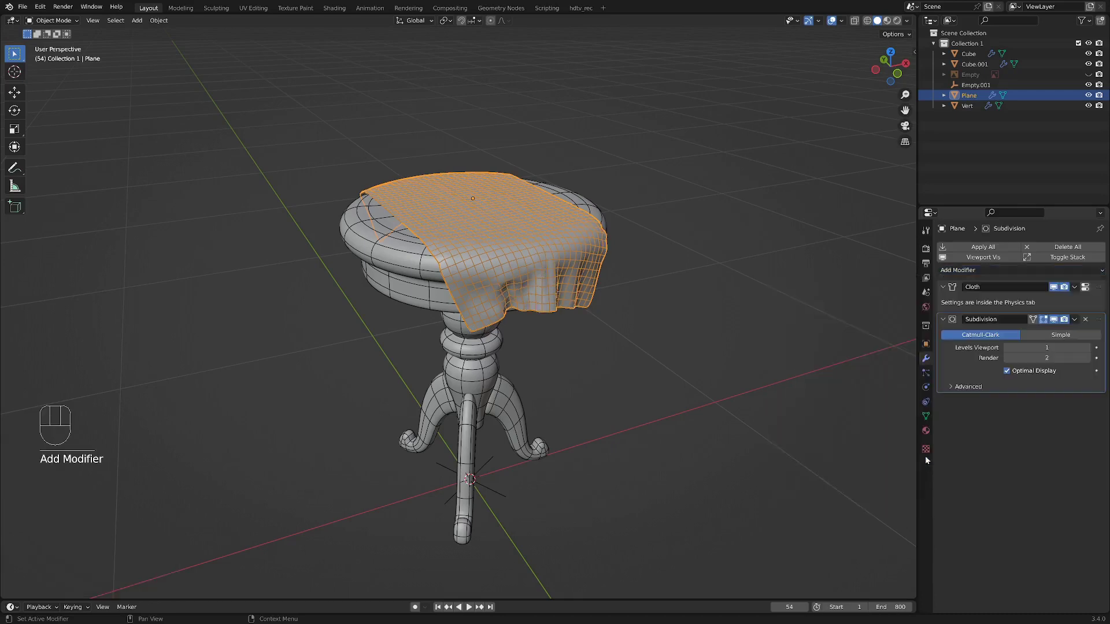
Turn off the wireframe overlay in the viewport
middle_click_drag(663, 366, 658, 350)
scroll(657, 348, "up", 1)
left_click(590, 298)
middle_click_drag(556, 301, 550, 325)
key("q")
left_click(563, 335)
scroll(596, 328, "down", 2)
scroll(556, 313, "up", 3)
Apply the Denim preset to the cloth and rerun the simulation from frame 1, stopping at frame 49
left_click(437, 607)
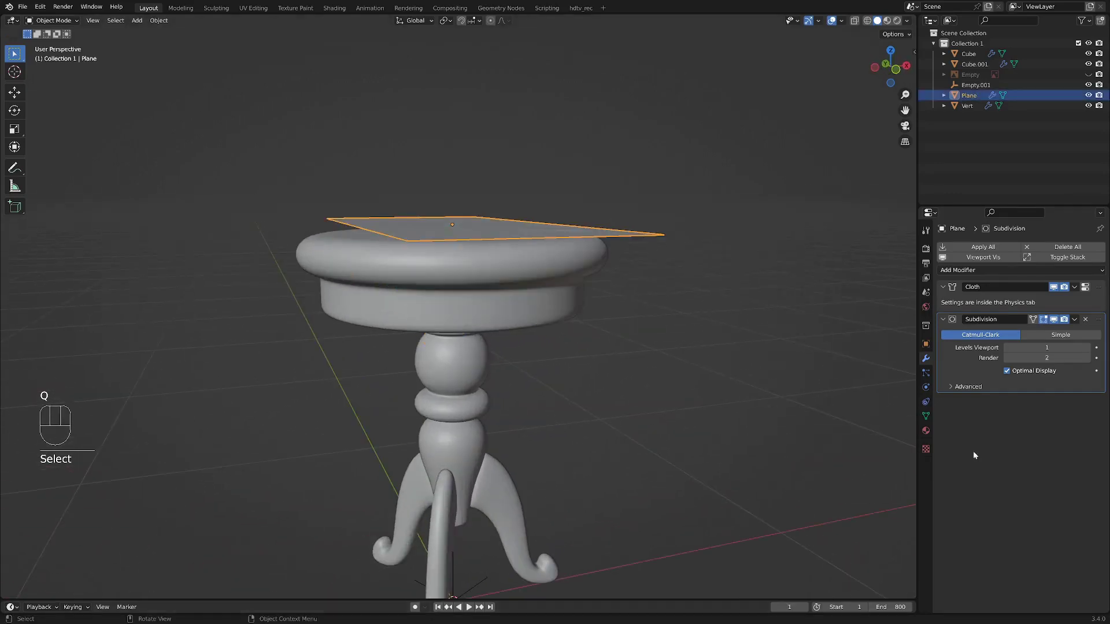
left_click(926, 401)
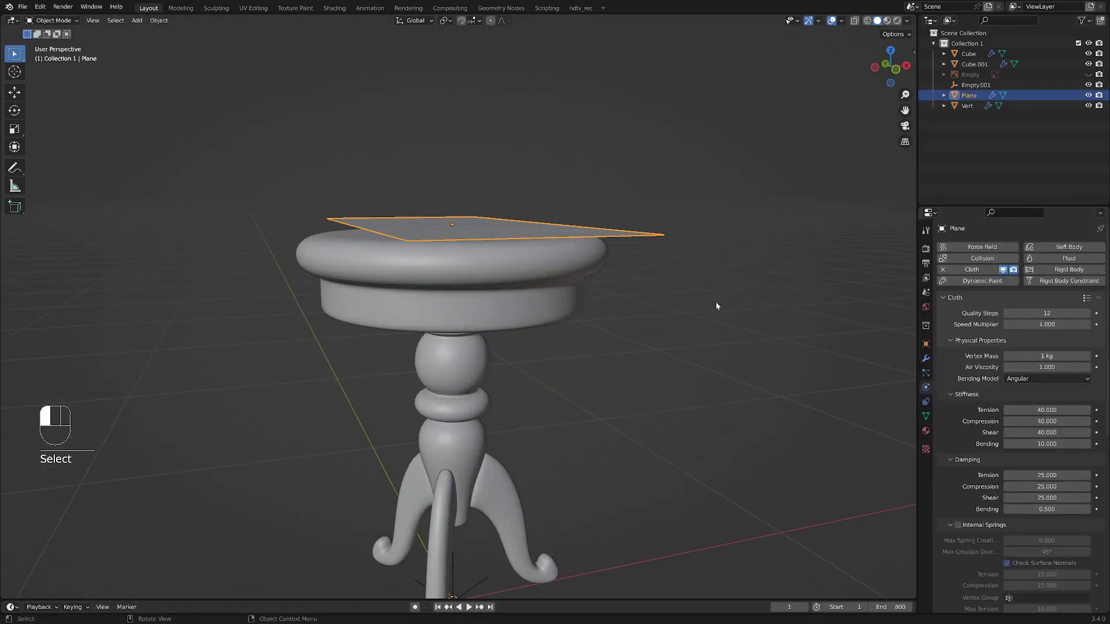
key("space")
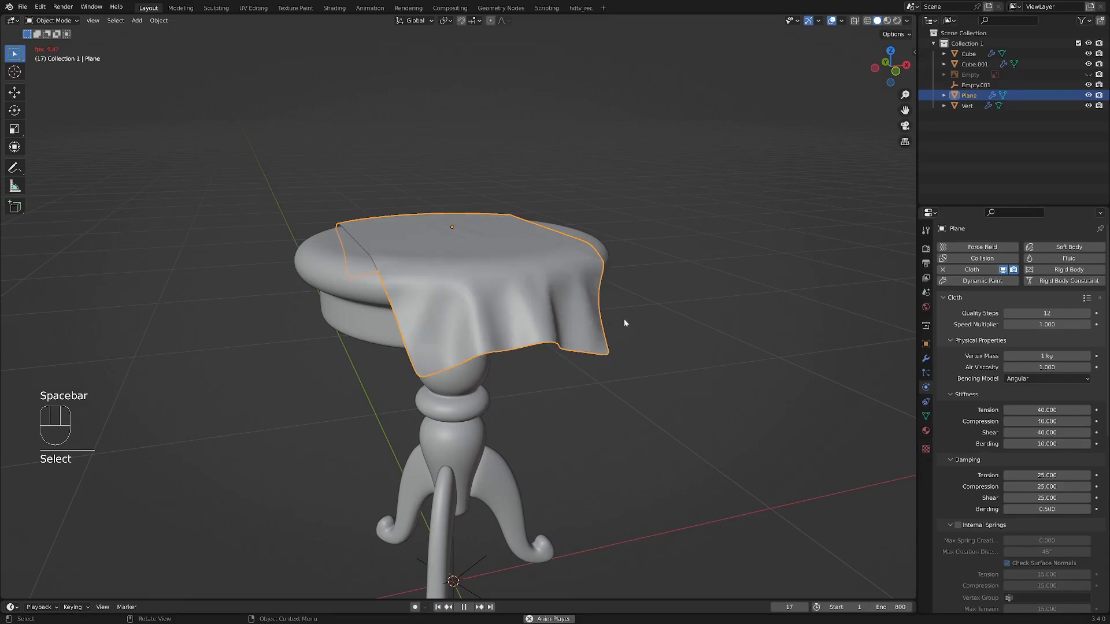
scroll(670, 321, "down", 2)
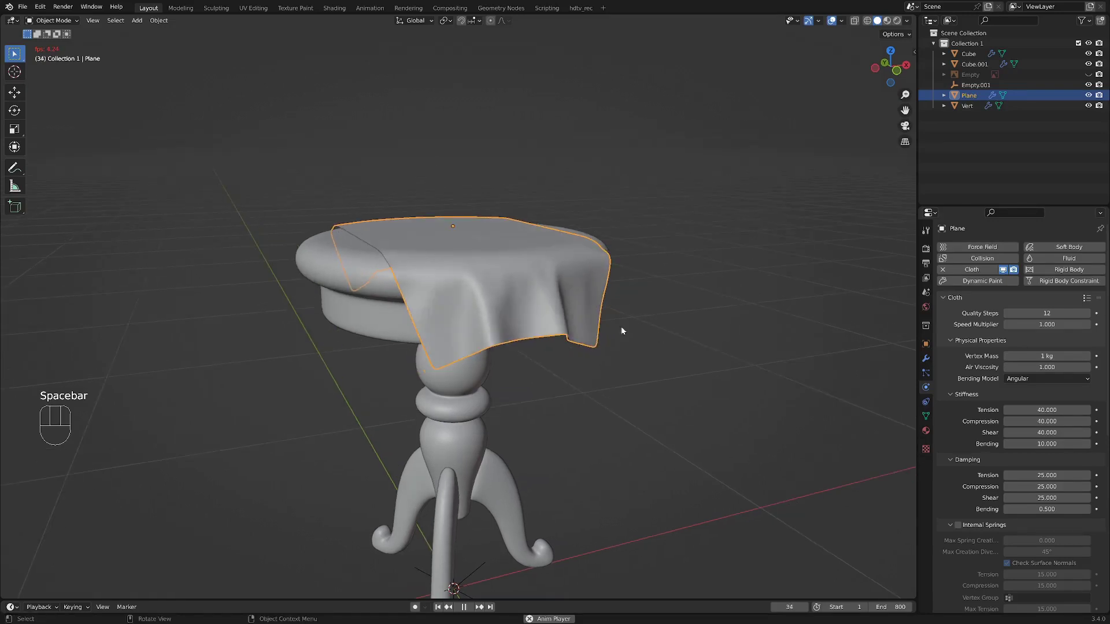
key("space")
middle_click_drag(643, 341, 600, 332)
left_click(618, 333)
scroll(619, 333, "up", 2)
left_click(545, 307)
Add a Solidify modifier to the cloth and place it between the Cloth and Subdivision modifiers
left_click(926, 359)
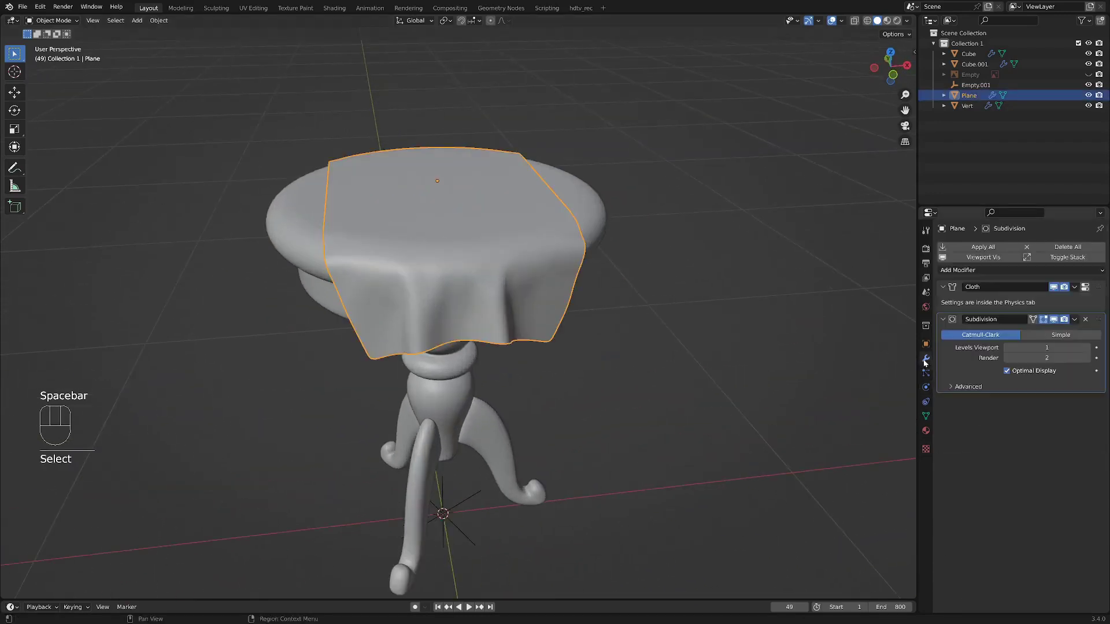
left_click(988, 271)
left_click(898, 448)
left_click_drag(1098, 400, 1086, 317)
middle_click_drag(584, 374, 651, 339)
scroll(649, 289, "up", 2)
middle_click_drag(627, 263, 675, 255)
scroll(675, 255, "up", 3)
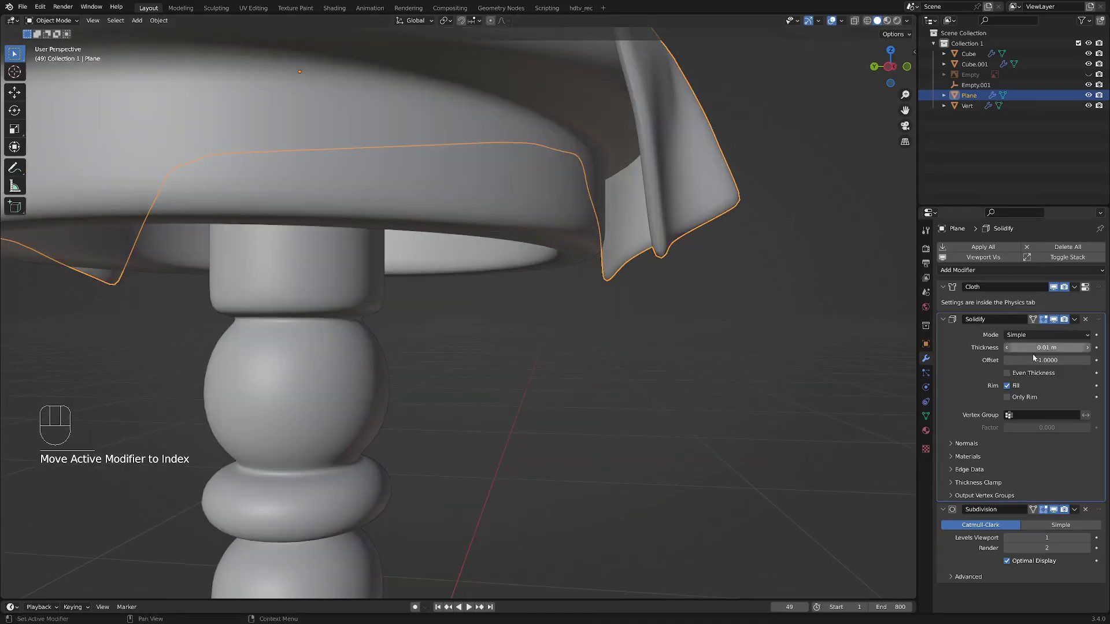
Shade the draped cloth smooth with Auto Smooth enabled
key("Escape")
scroll(654, 378, "down", 4)
middle_click_drag(659, 364, 646, 339)
scroll(656, 378, "down", 2)
left_click(657, 377)
left_click(646, 361)
key("d")
key("2")
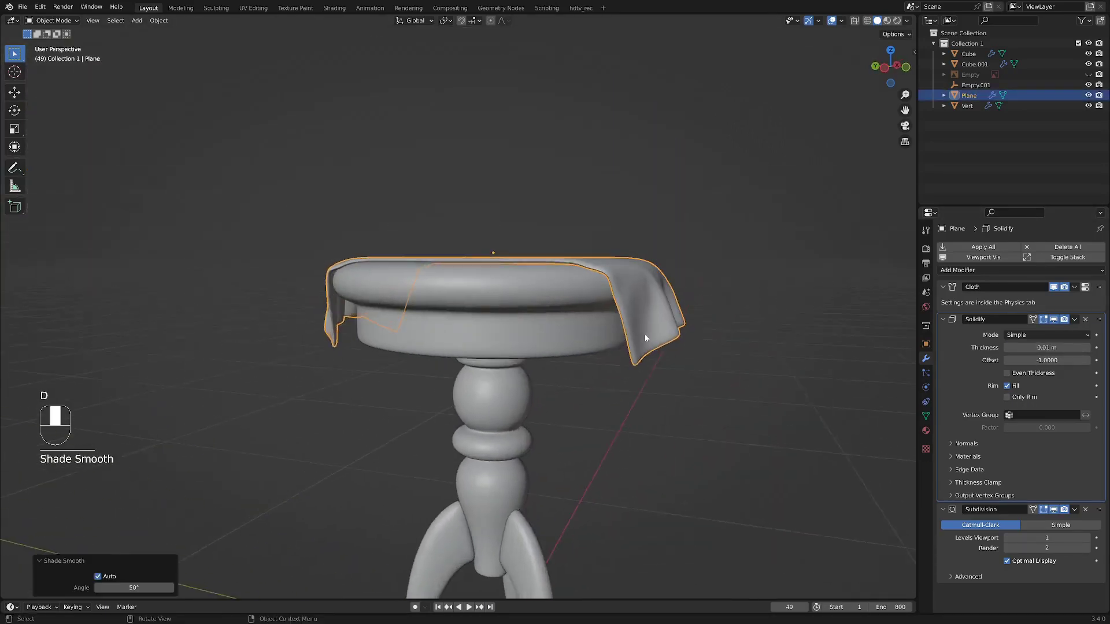
Set the cloth mesh's Auto Smooth angle to 71.9° and deselect the cloth
scroll(647, 339, "up", 1)
left_click(926, 416)
left_click(926, 344)
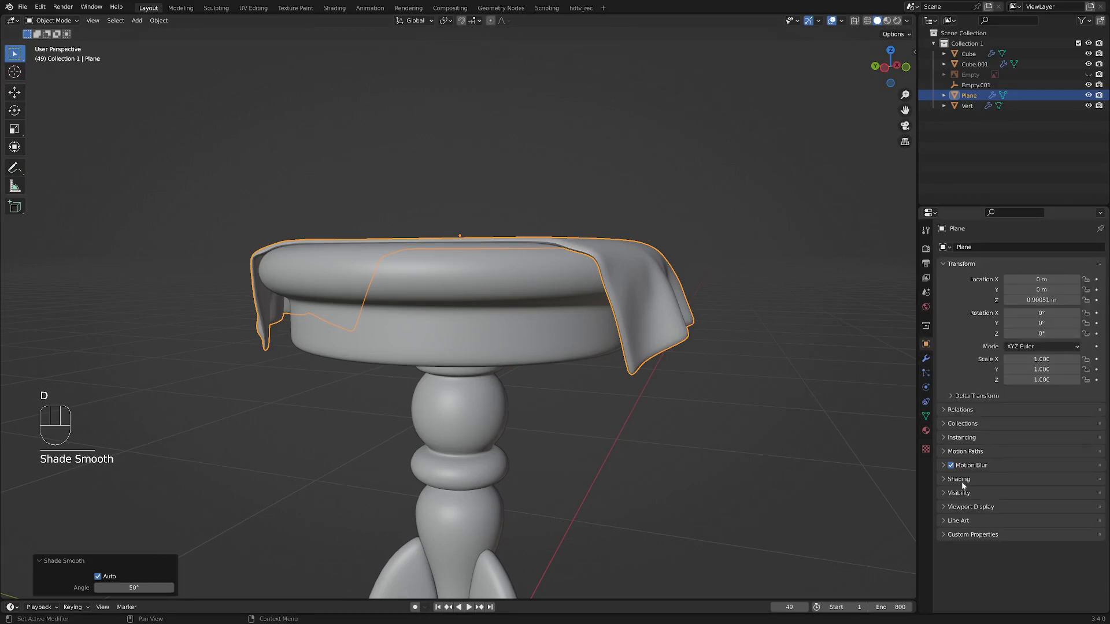
left_click(926, 416)
left_click(1029, 458)
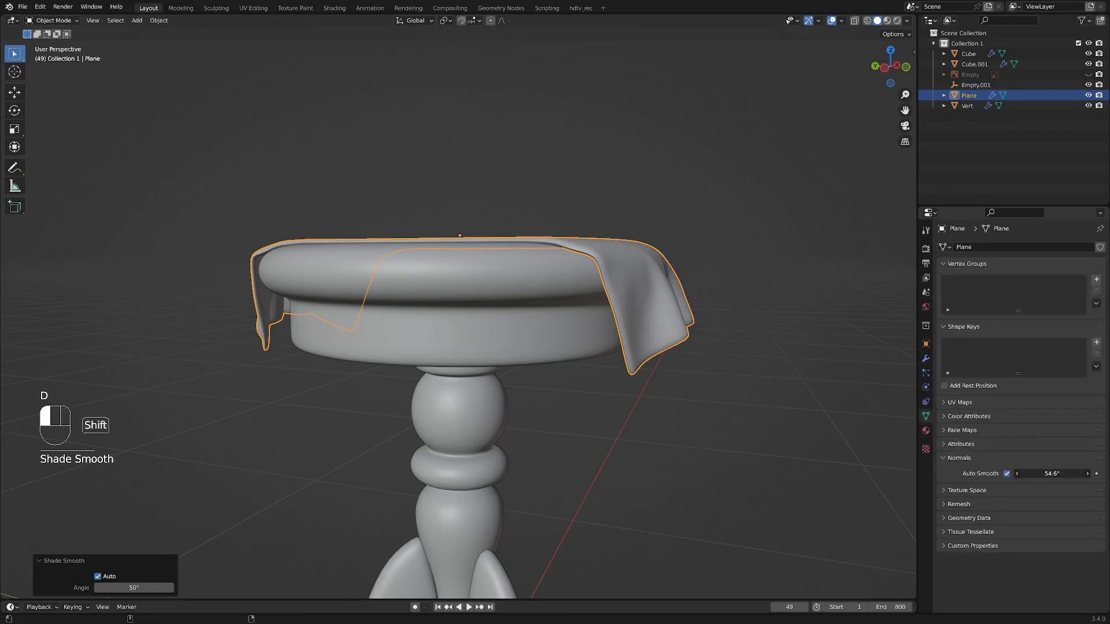
left_click(621, 366)
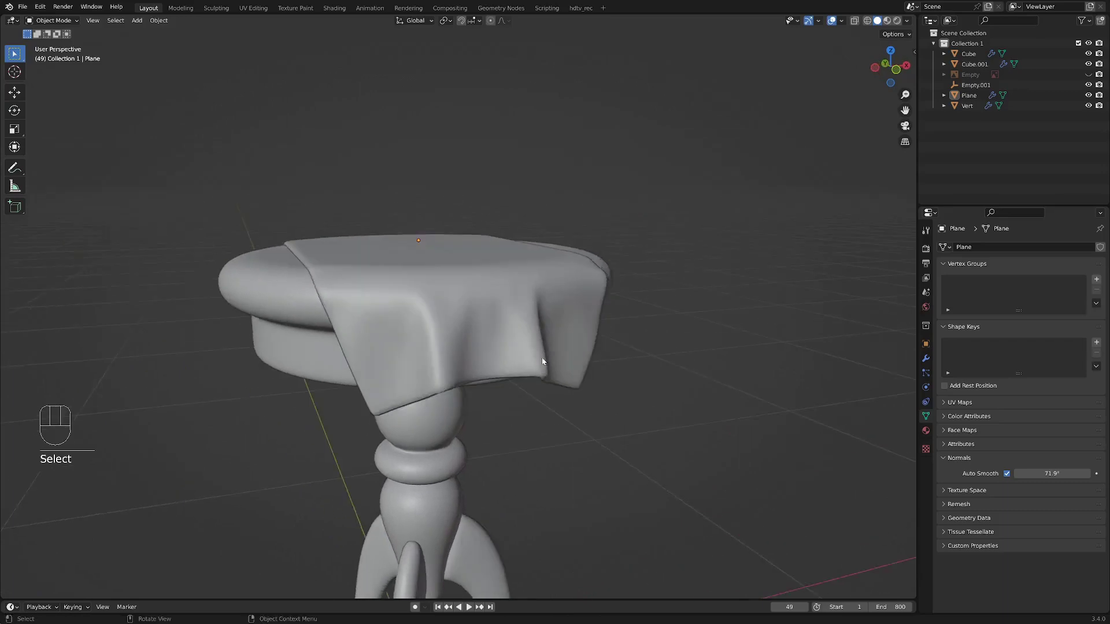